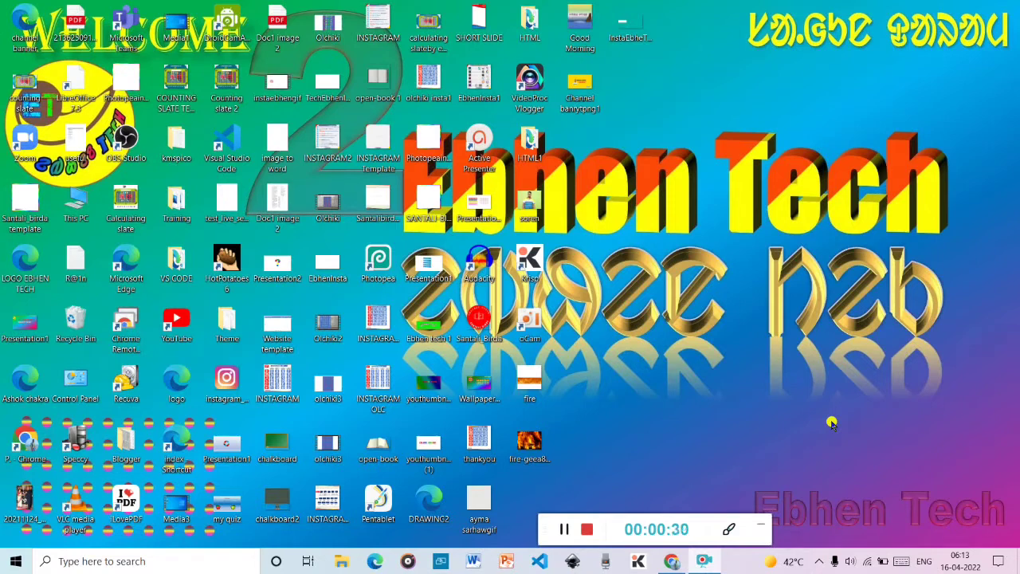
# Switch to Chrome, close the OH!SOFT Downloader page and search Google in a new tab for "ocam screen recorder for windows 10".
pyautogui.click(672, 562)
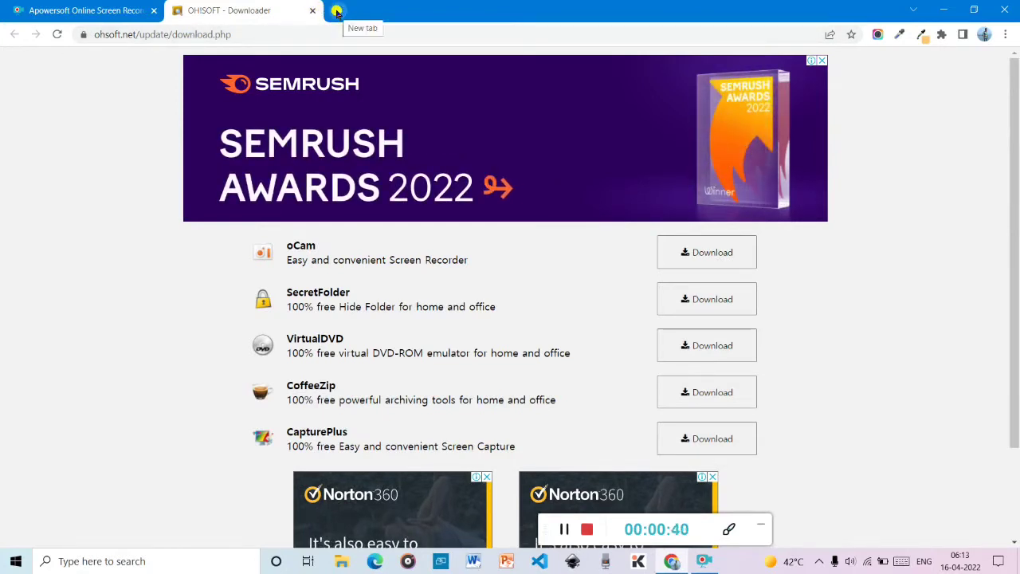
pyautogui.click(312, 12)
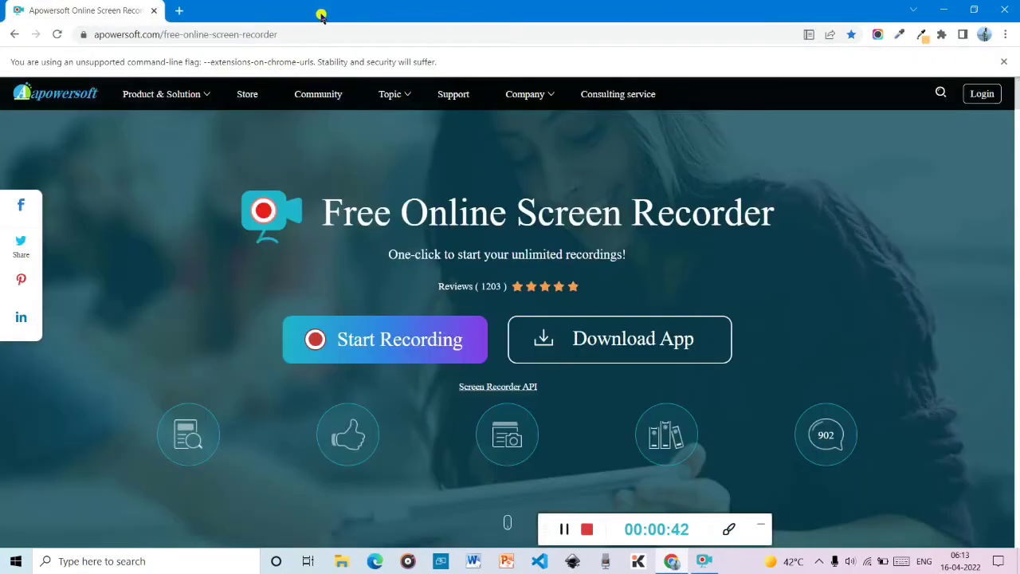
pyautogui.click(180, 10)
pyautogui.click(224, 34)
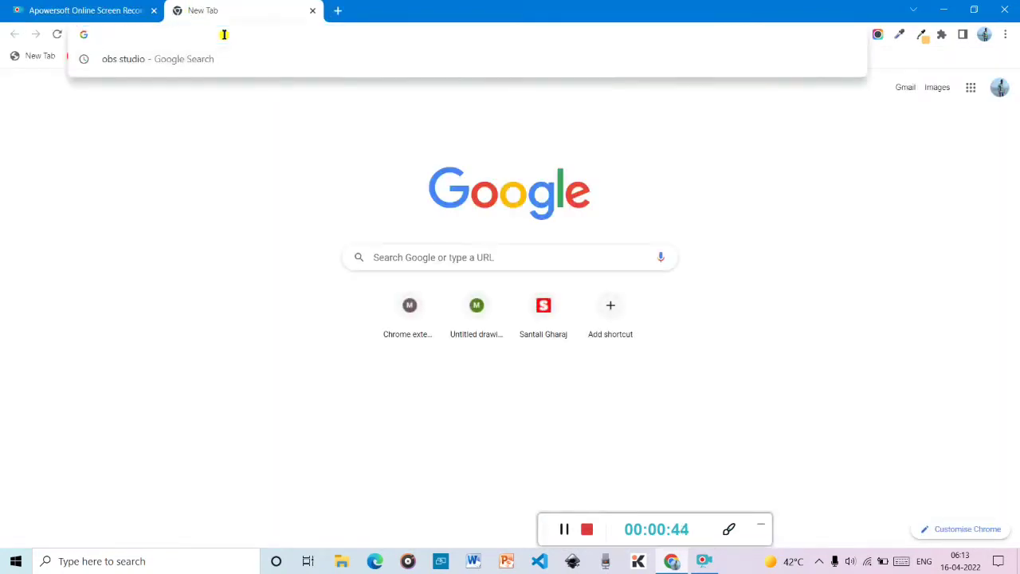
pyautogui.write('oca')
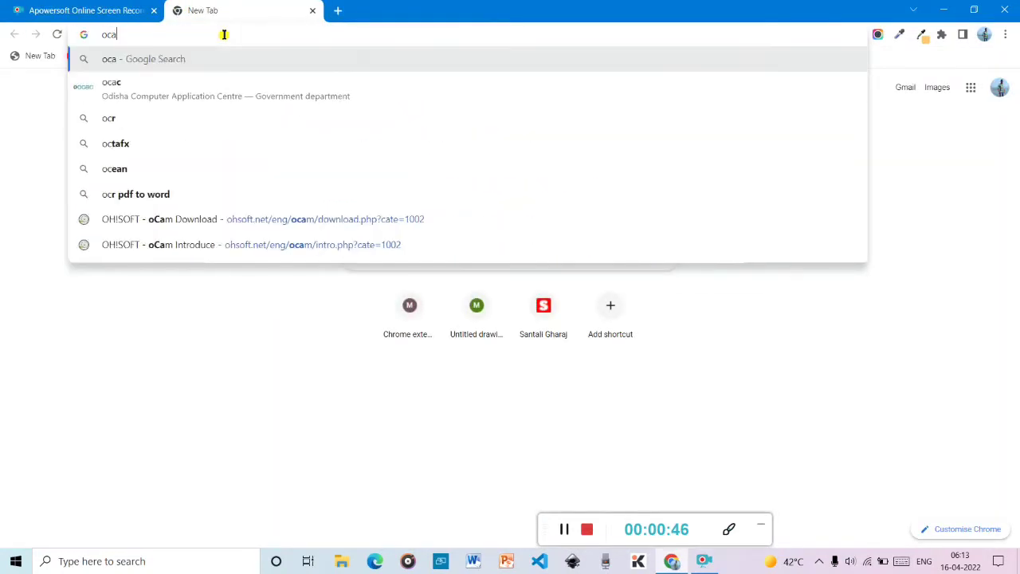
pyautogui.write('m ')
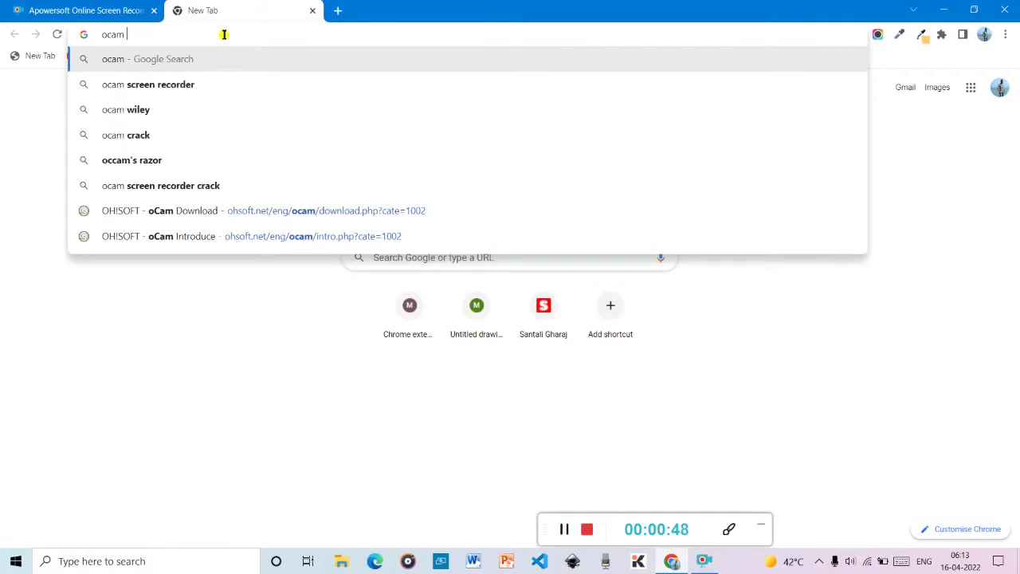
pyautogui.write('scree')
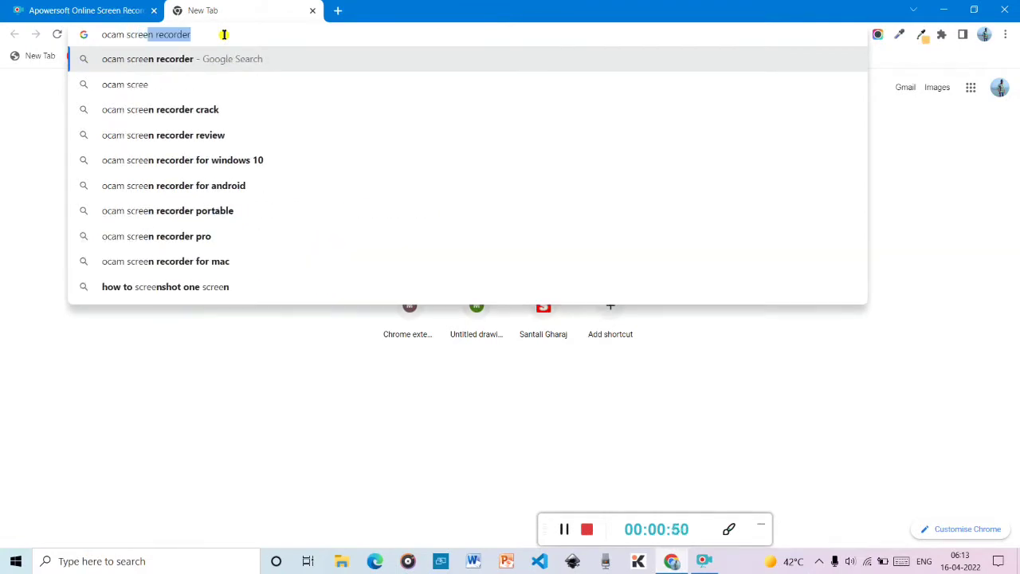
pyautogui.click(160, 163)
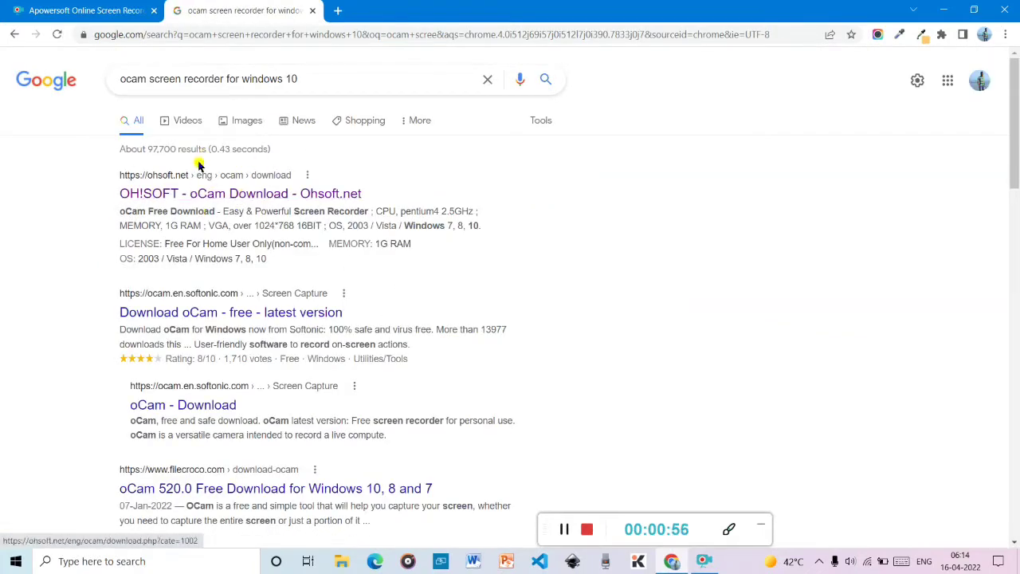
# Open OH!SOFT's oCam download page from the search results and follow its EXE download link to the downloader page.
pyautogui.click(204, 196)
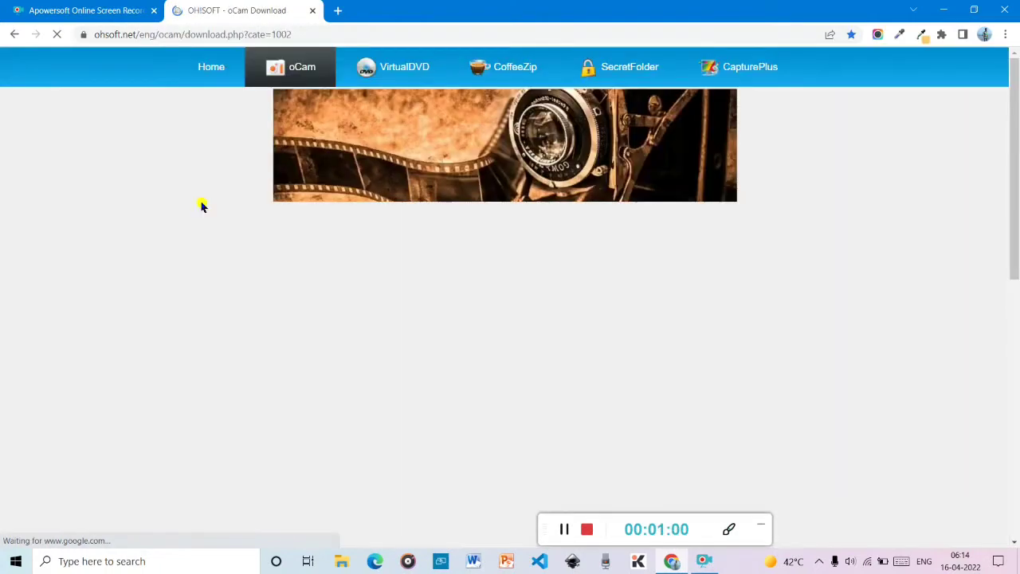
pyautogui.moveTo(294, 77)
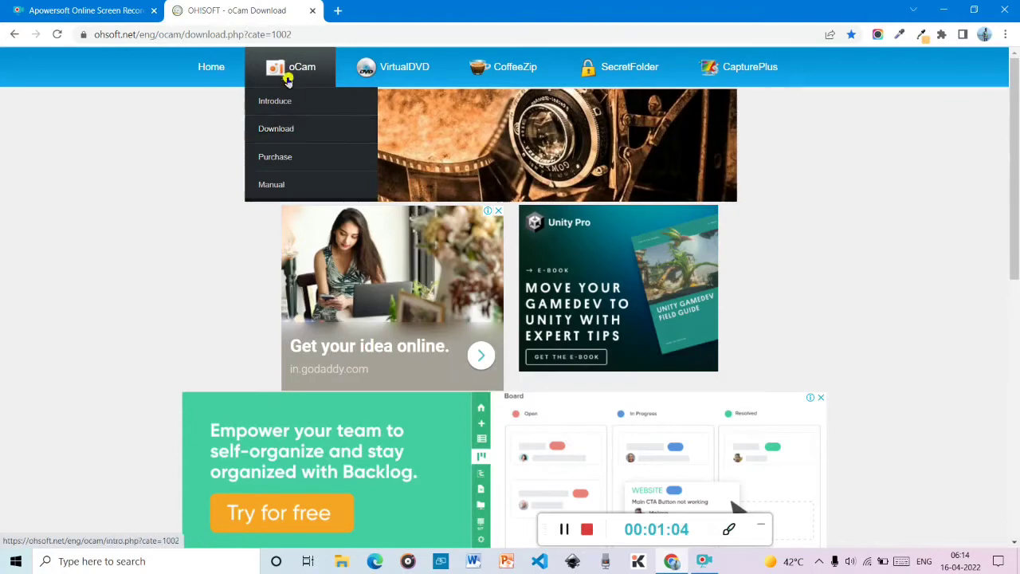
pyautogui.scroll(-5, 292, 89)
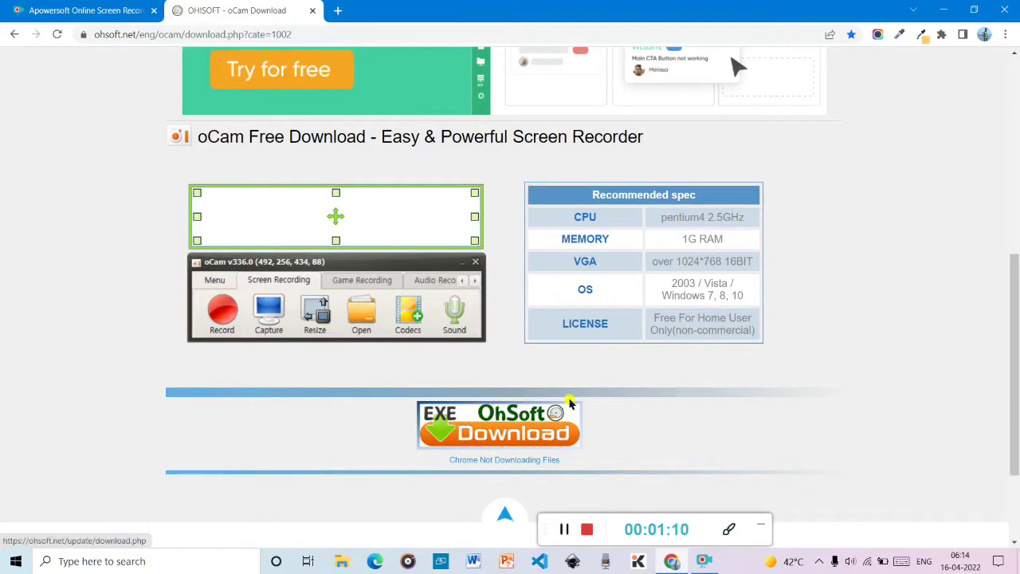
pyautogui.click(513, 443)
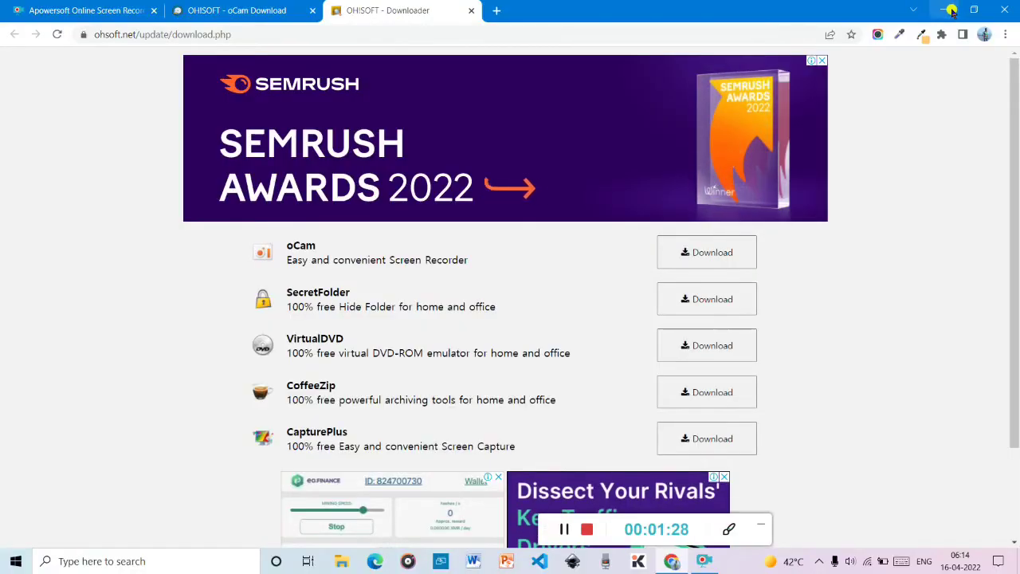
# Minimize the browser, launch oCam from the desktop and move its window closer to the upper edge of the screen.
pyautogui.click(947, 10)
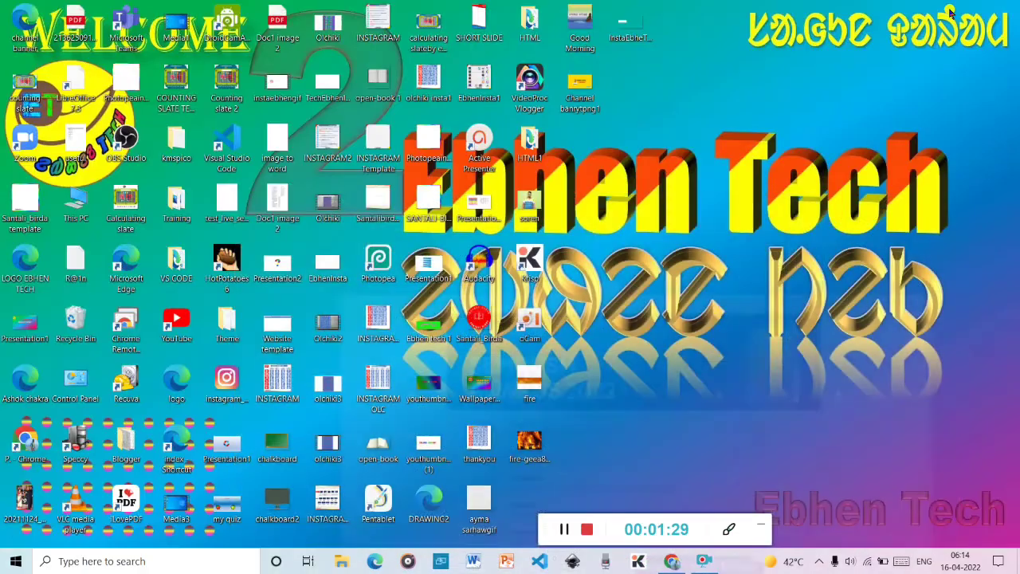
pyautogui.doubleClick(520, 325)
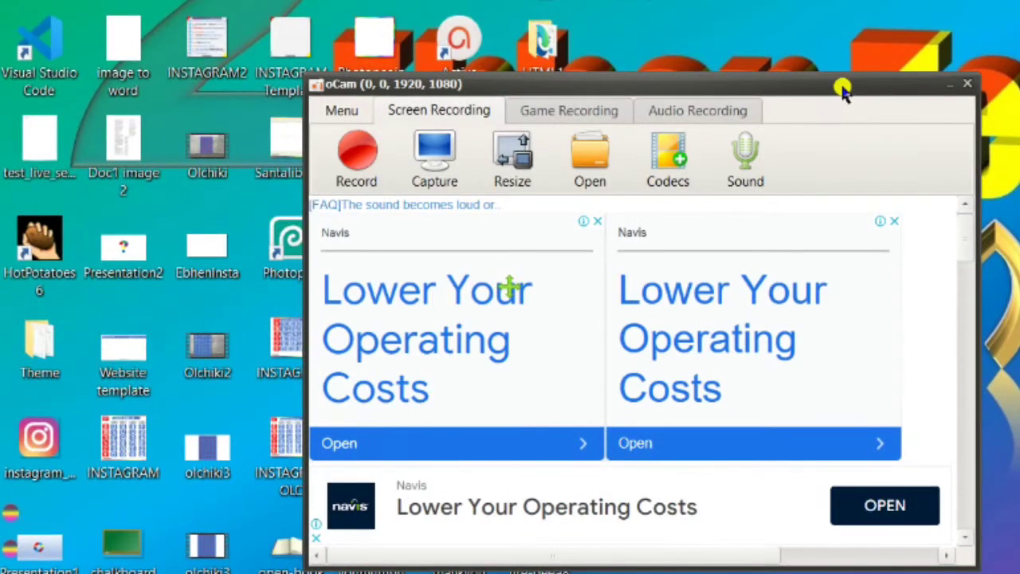
pyautogui.moveTo(842, 87); pyautogui.dragTo(735, 42)
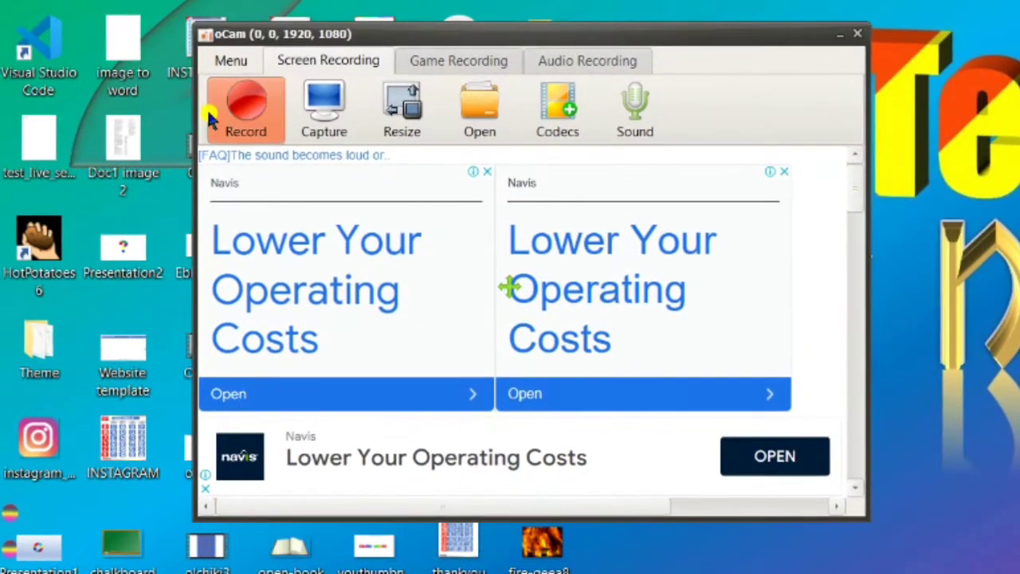
# Examine the available webcam sources in oCam's Webcam options and close the options without changing anything.
pyautogui.click(230, 61)
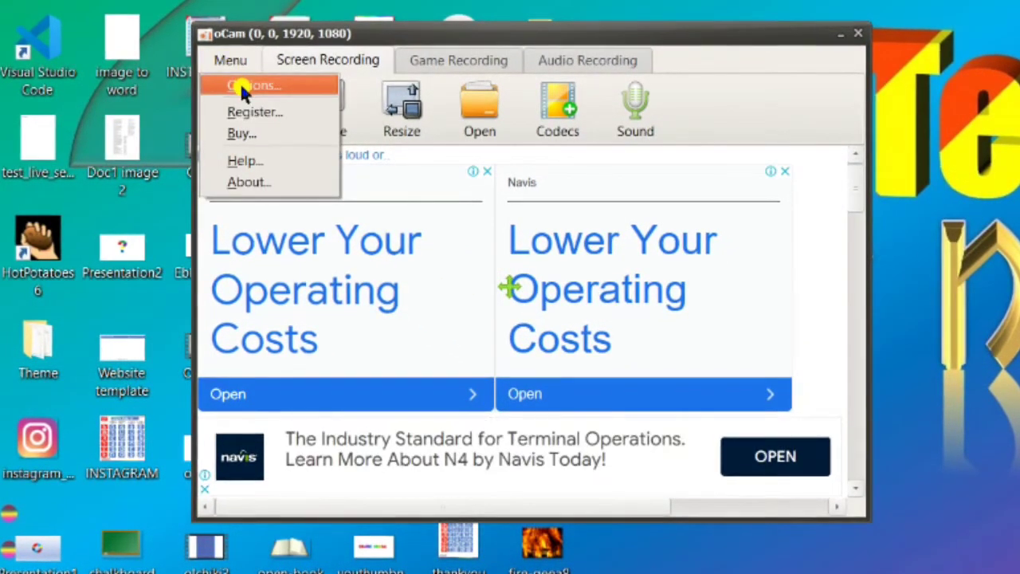
pyautogui.click(242, 85)
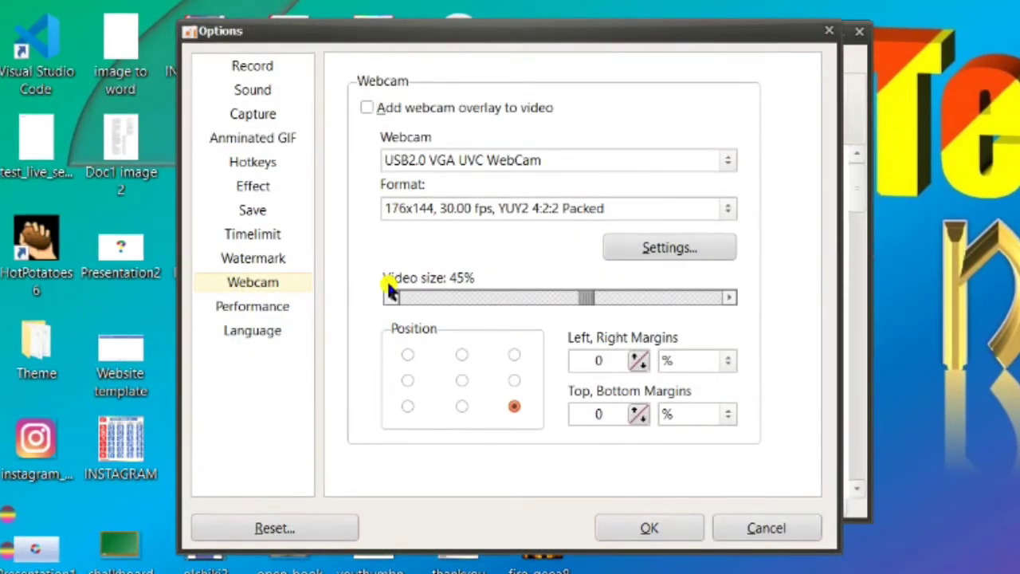
pyautogui.click(729, 159)
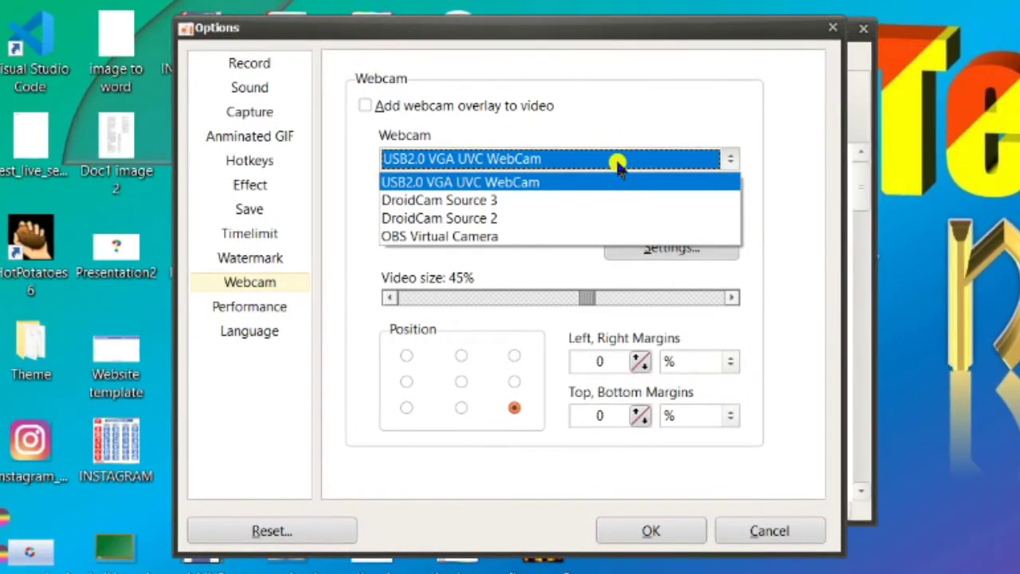
pyautogui.click(835, 28)
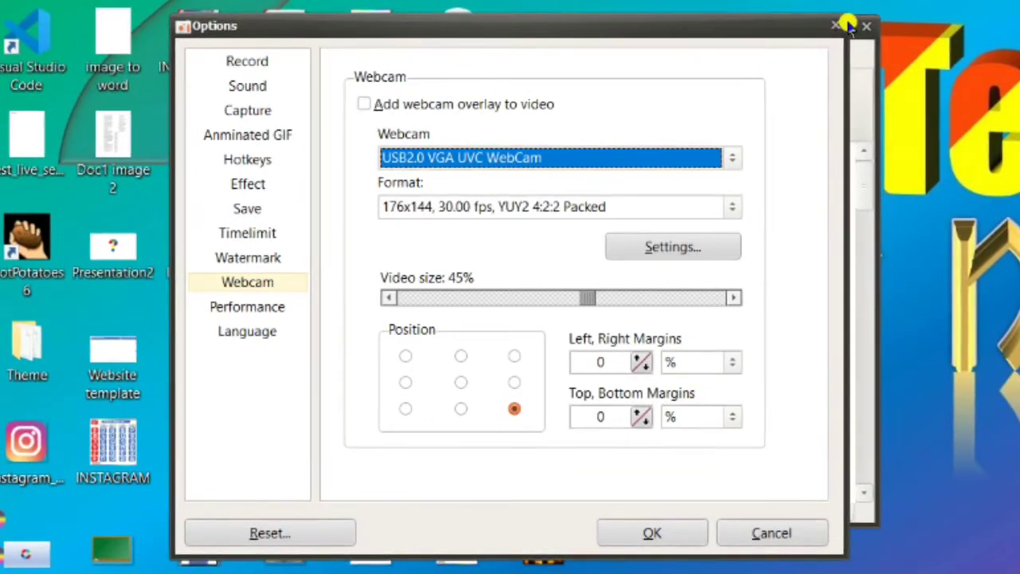
pyautogui.click(835, 28)
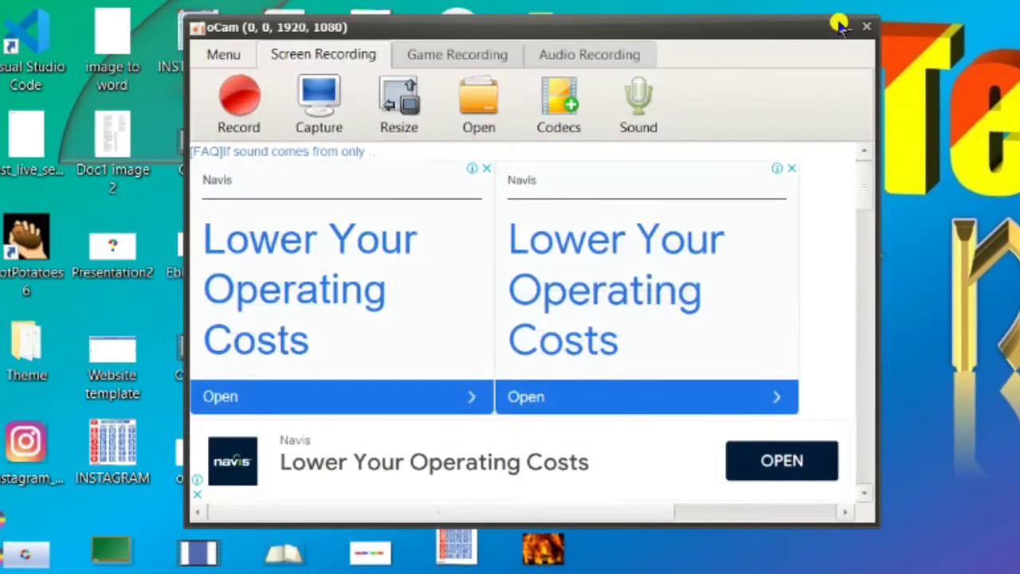
# Reopen oCam's options and examine the video quality choices and FPS value in the general Record settings.
pyautogui.click(221, 48)
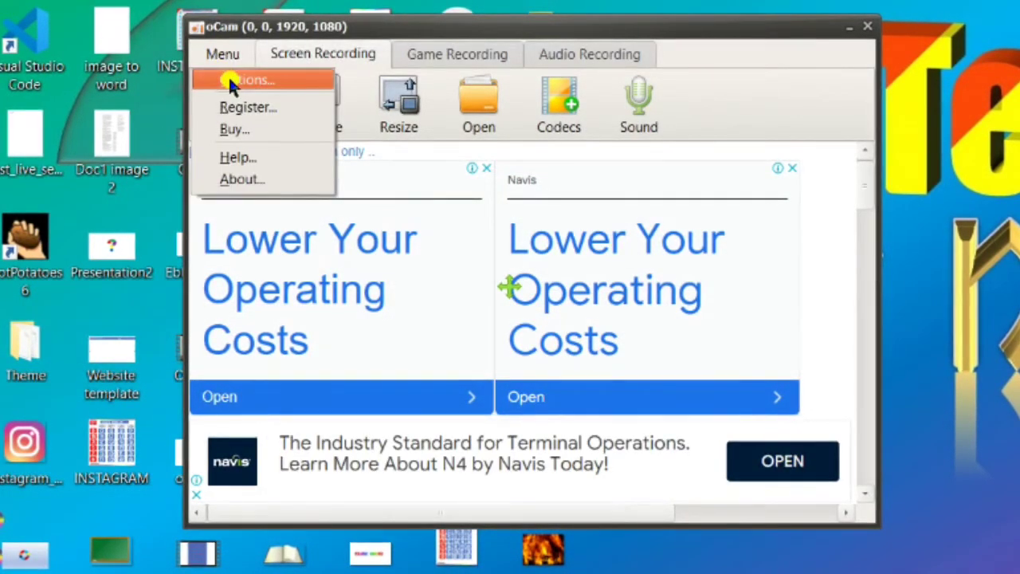
pyautogui.click(229, 82)
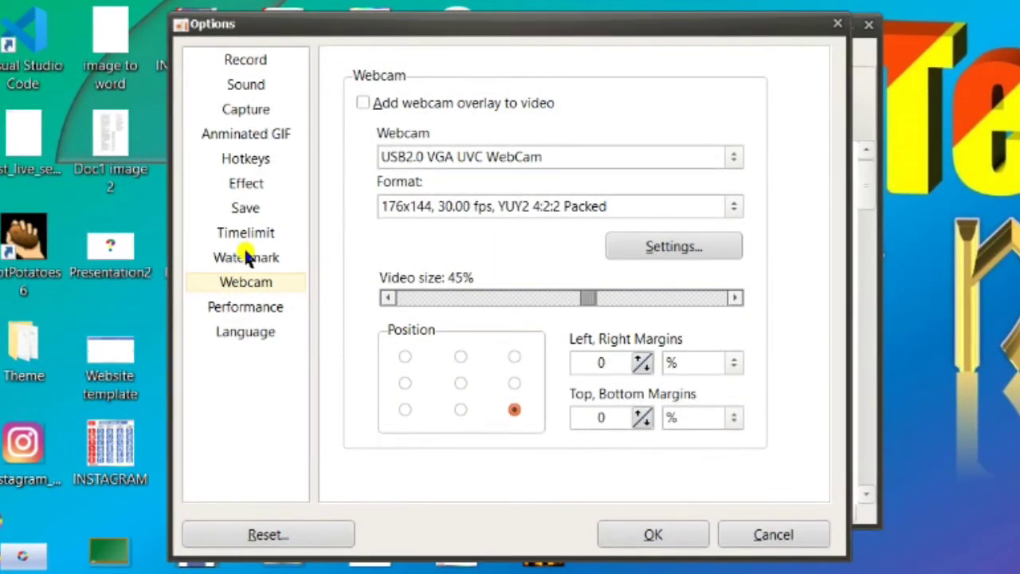
pyautogui.click(258, 62)
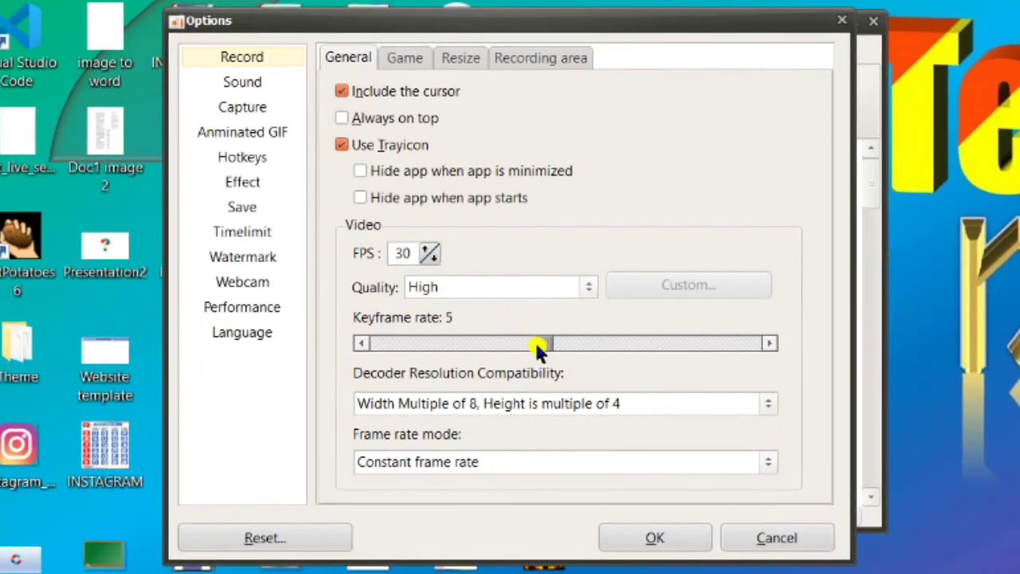
pyautogui.click(586, 287)
pyautogui.click(586, 286)
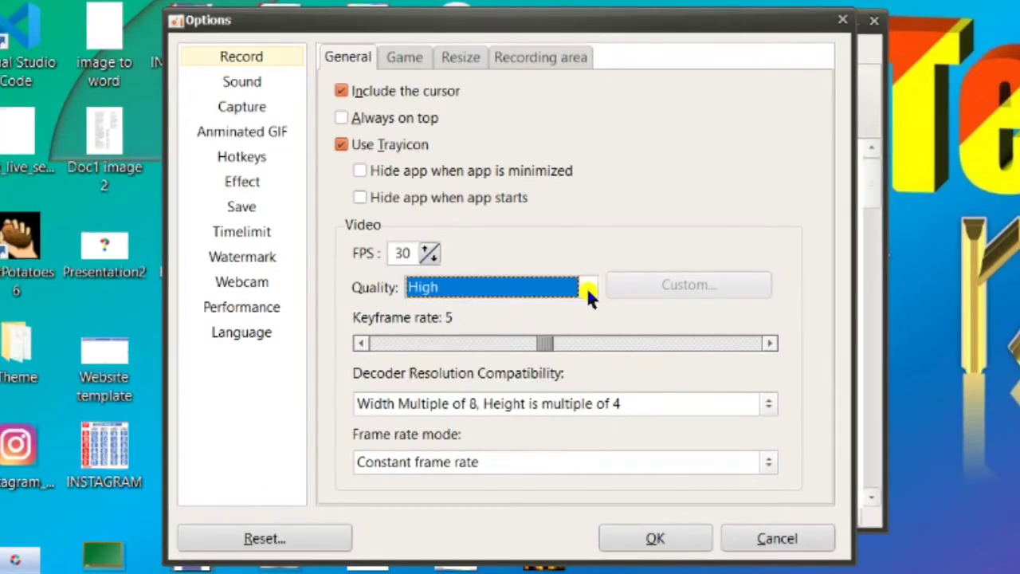
pyautogui.click(429, 249)
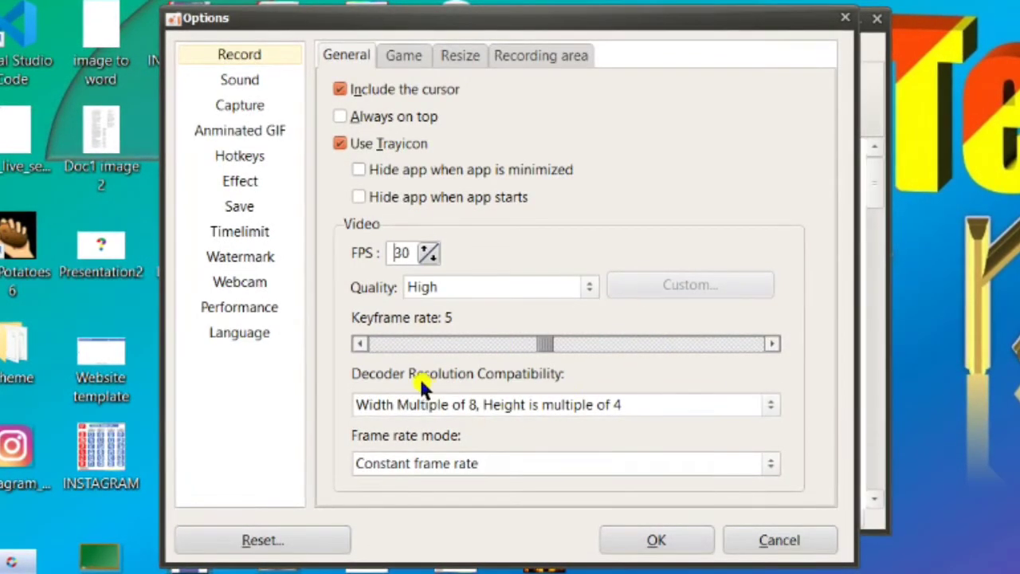
# Set decoder resolution compatibility to "Width Multiple of 8, Height is multiple of 4" and the frame rate mode to "Constant frame rate".
pyautogui.click(771, 408)
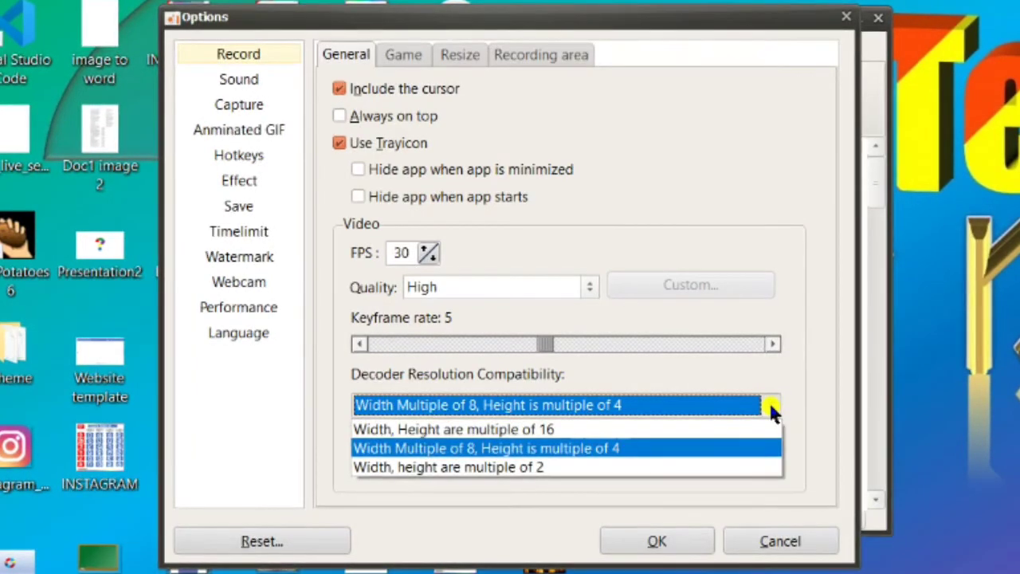
pyautogui.click(728, 447)
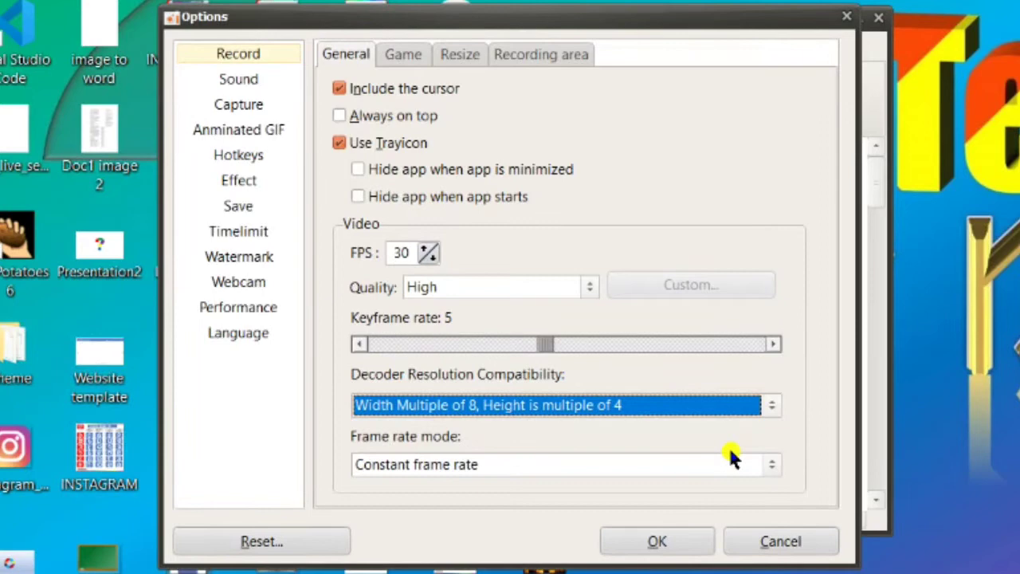
pyautogui.click(771, 405)
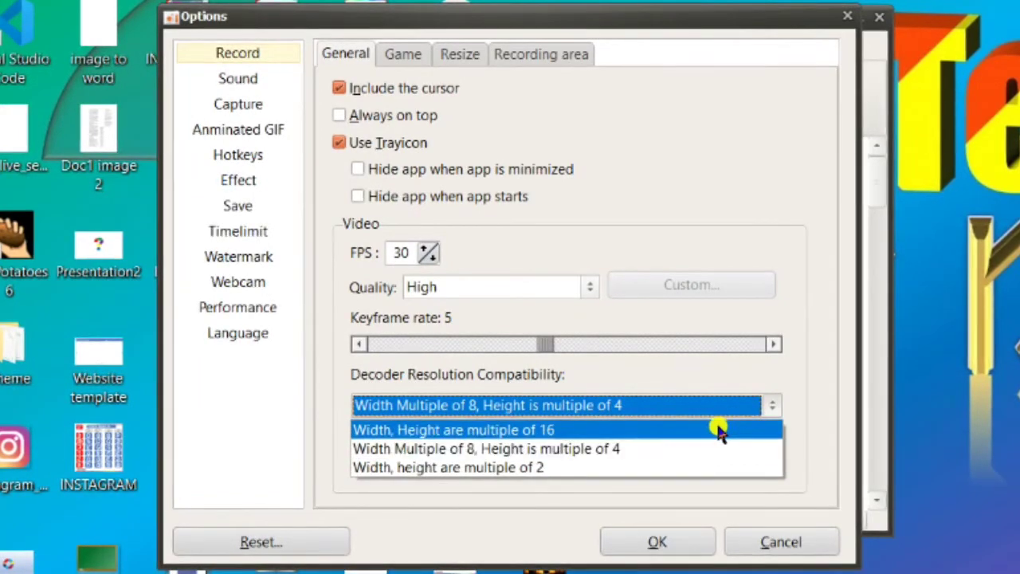
pyautogui.click(686, 449)
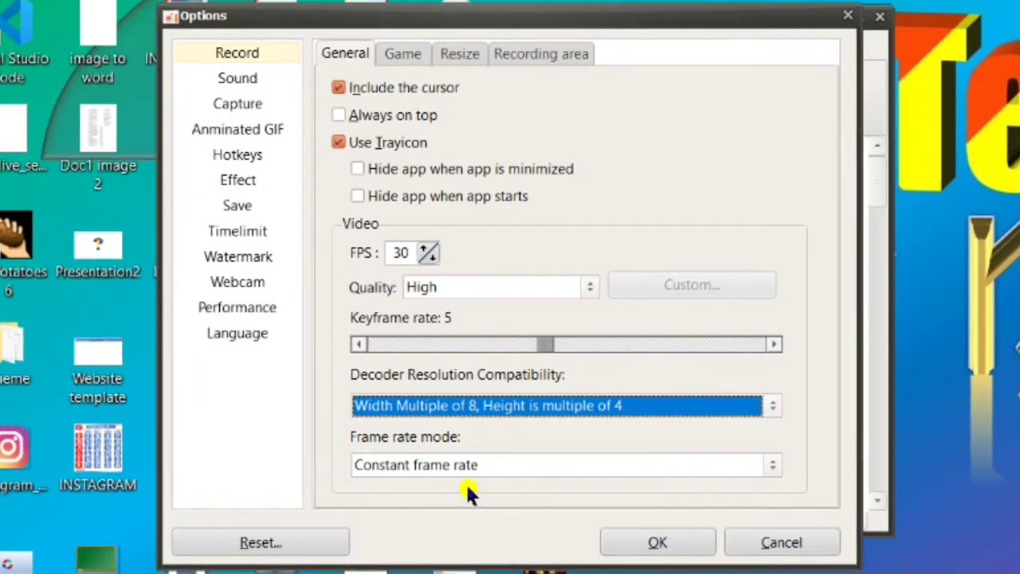
pyautogui.click(775, 469)
pyautogui.click(774, 469)
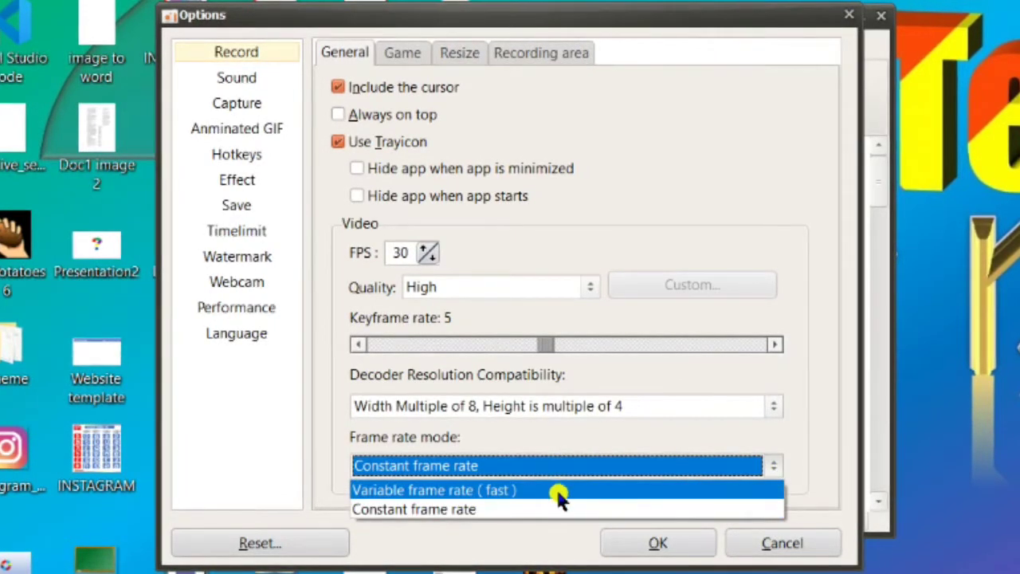
pyautogui.click(553, 509)
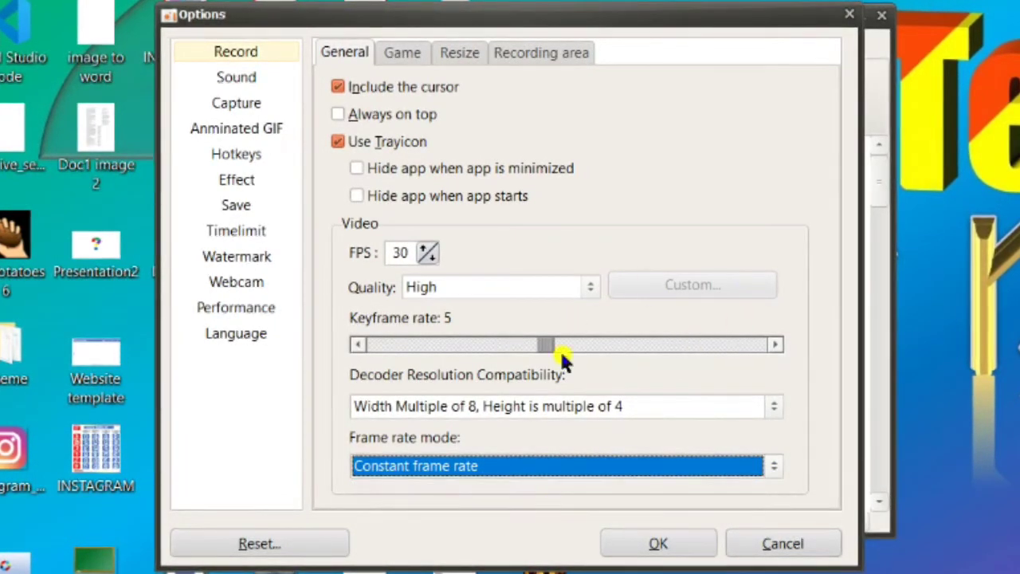
# Review the Game settings, the list of Resize resolutions and the Recording area settings for recording.
pyautogui.click(414, 67)
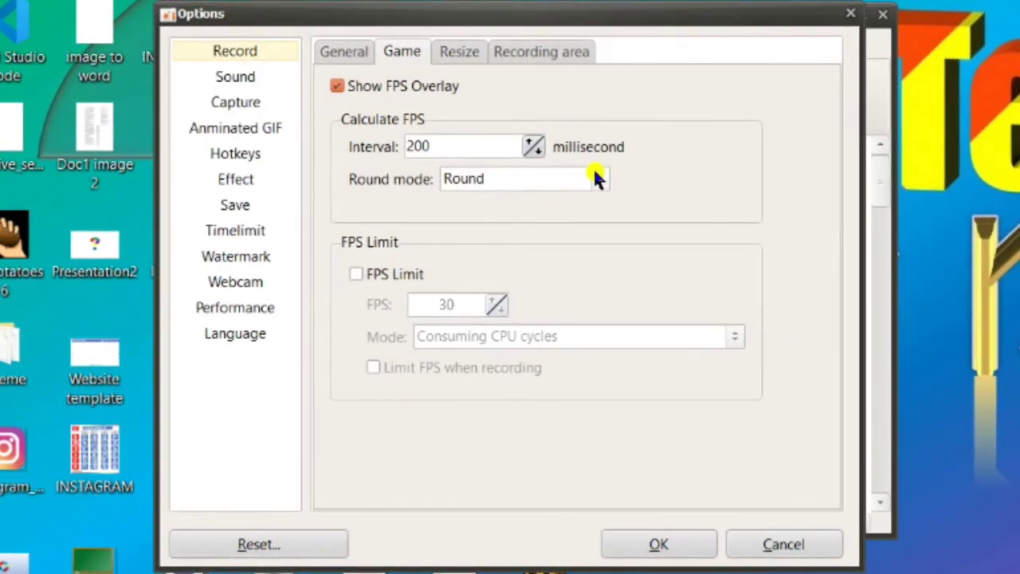
pyautogui.click(467, 51)
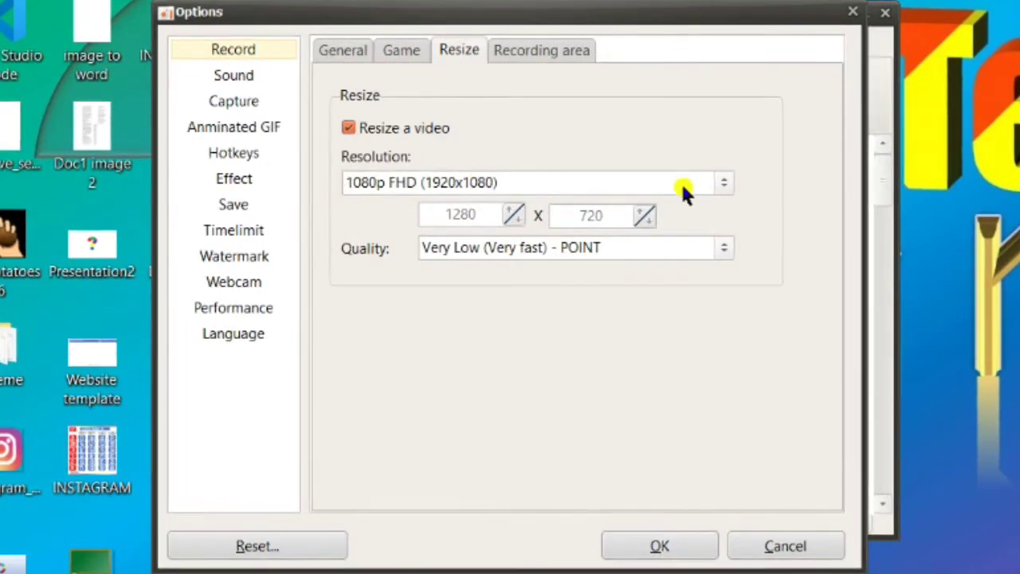
pyautogui.click(726, 188)
pyautogui.click(726, 188)
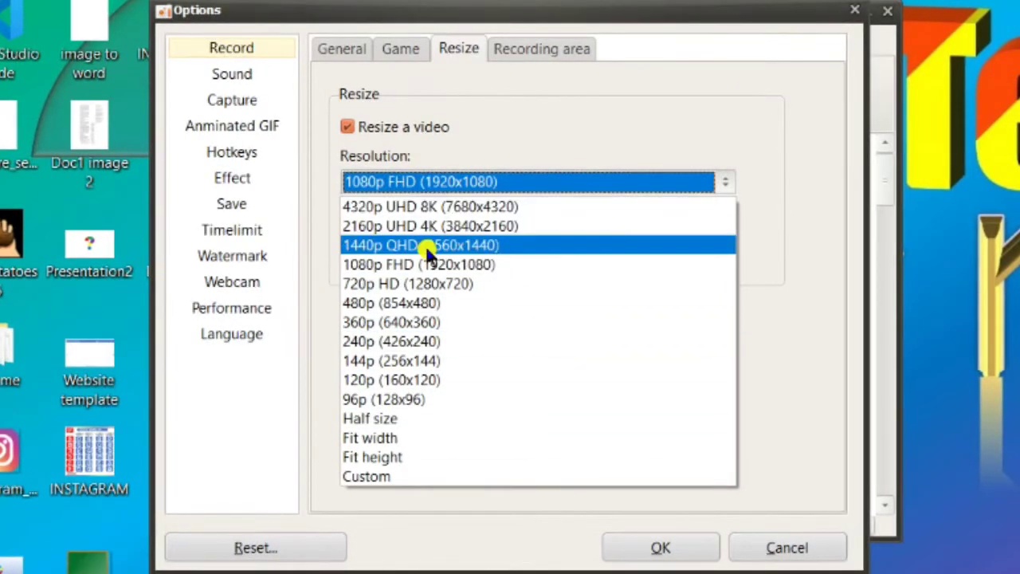
pyautogui.click(724, 181)
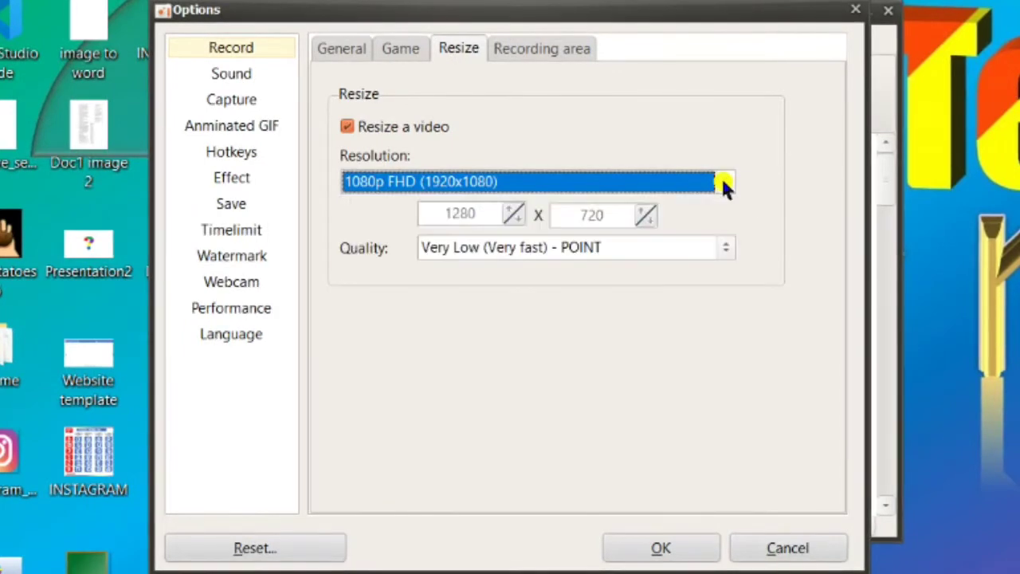
pyautogui.click(534, 49)
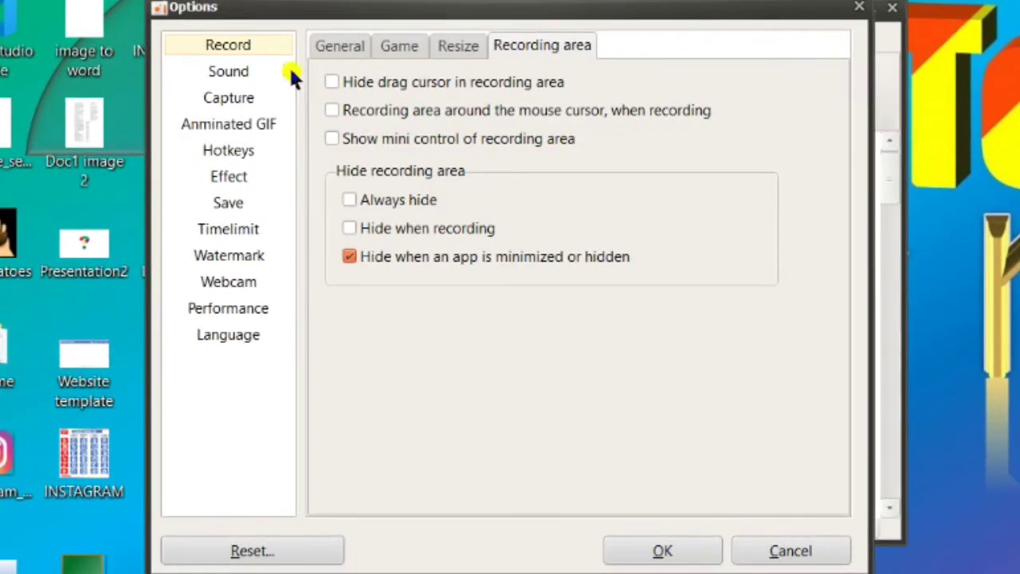
# Review the available microphone input sources in the Sound options, keeping Input 1+2 (StereoChannel) selected.
pyautogui.click(236, 71)
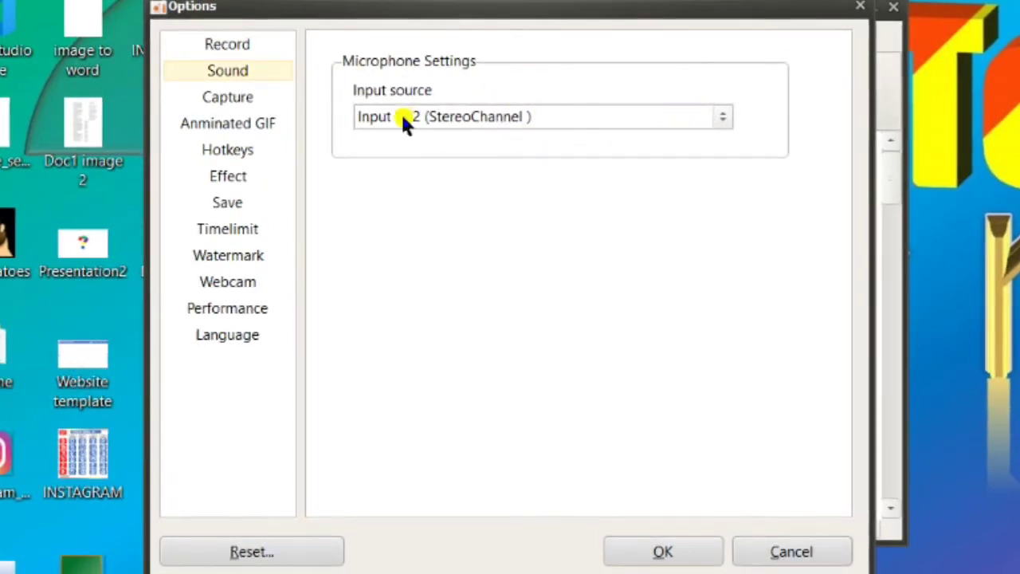
pyautogui.click(718, 120)
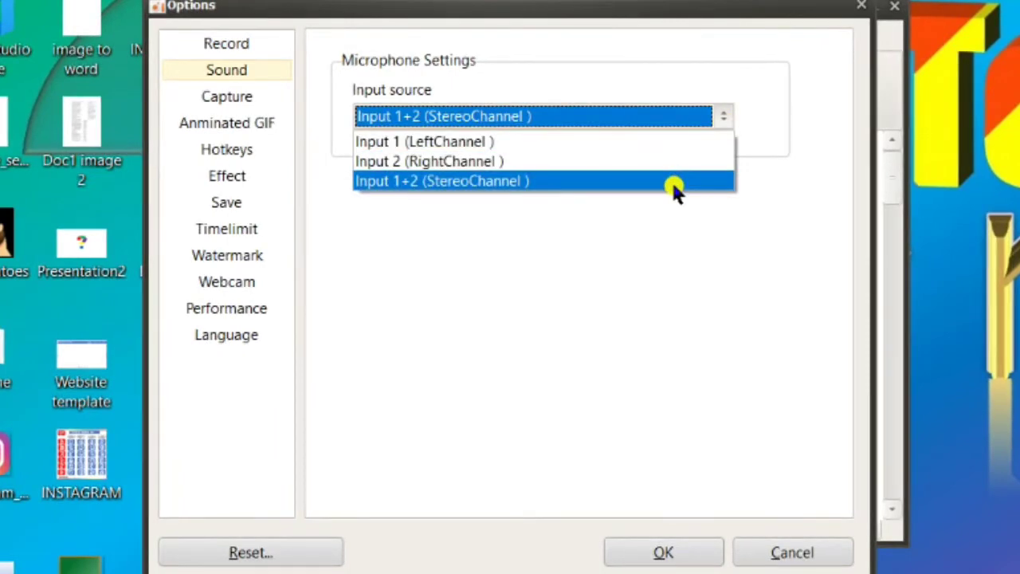
pyautogui.click(671, 182)
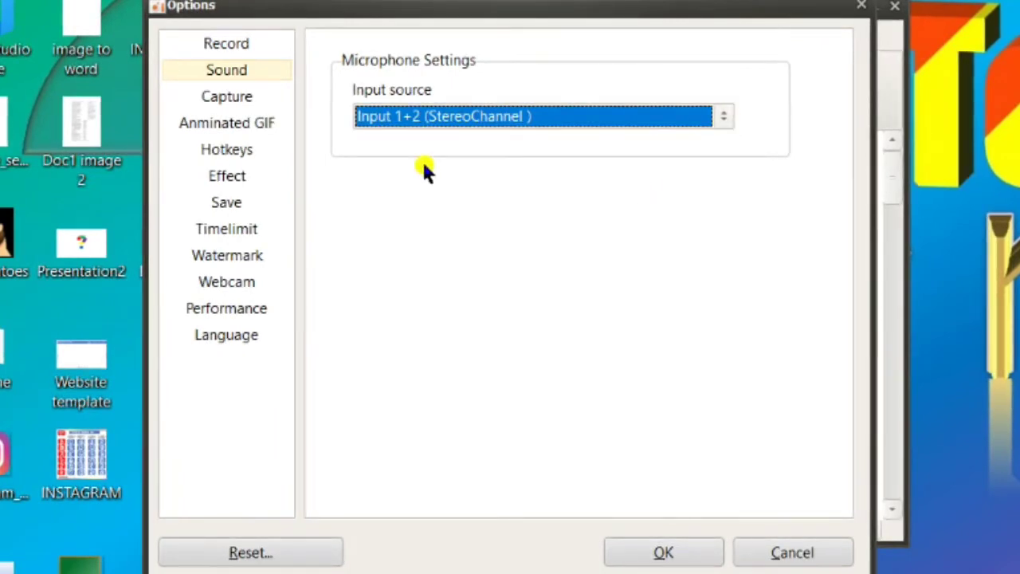
# Review the Capture, Animated GIF, Hotkeys and Effect settings in the options.
pyautogui.click(246, 97)
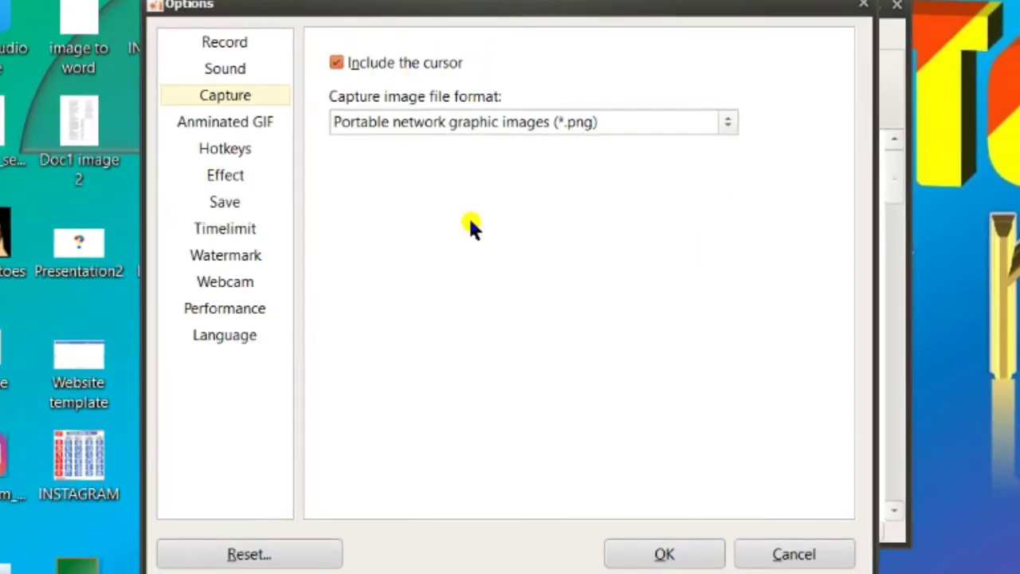
pyautogui.click(253, 121)
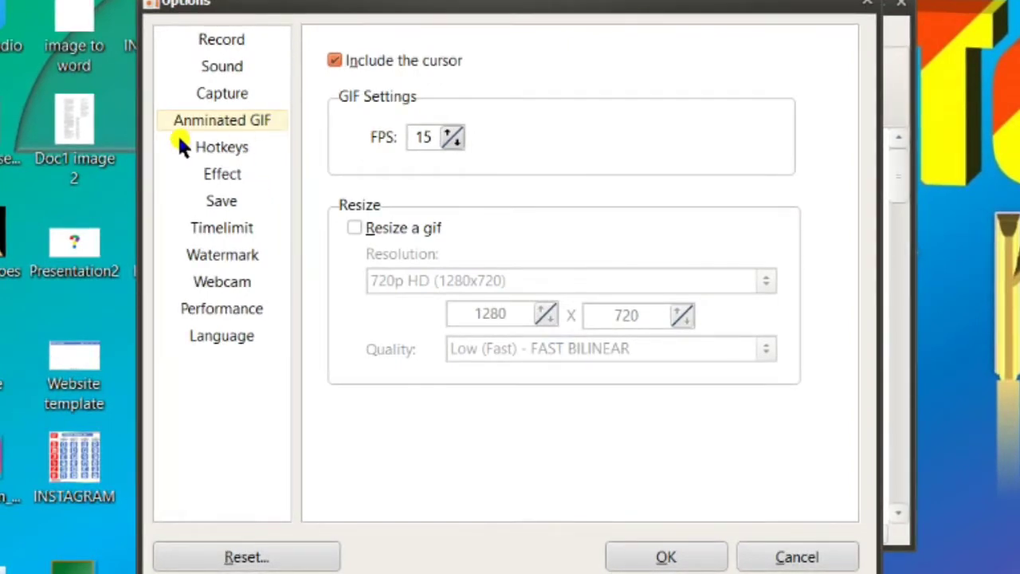
pyautogui.click(223, 150)
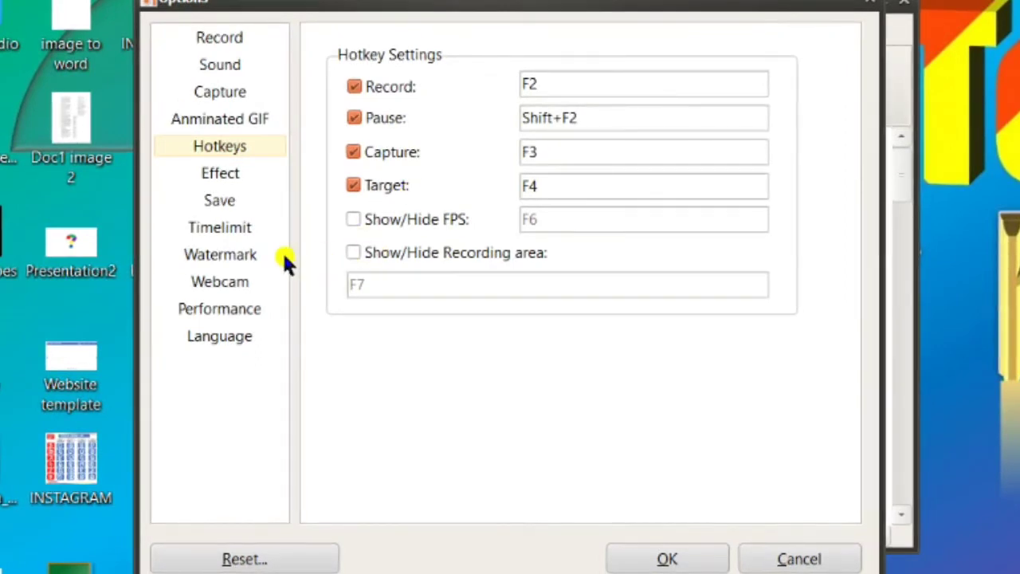
pyautogui.click(225, 172)
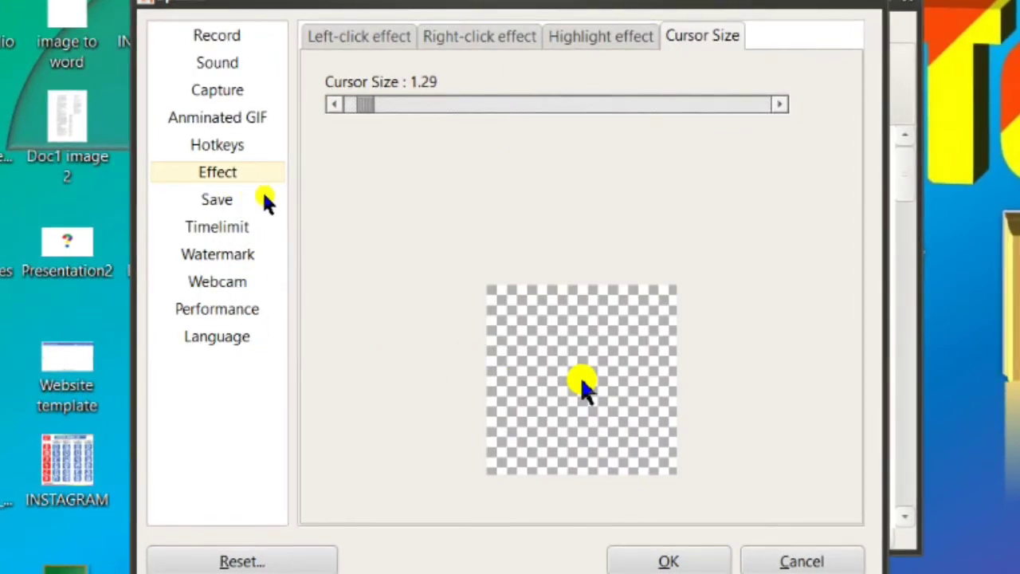
# Enable the use of watermarks on videos and browse for a watermark image without choosing one.
pyautogui.click(235, 256)
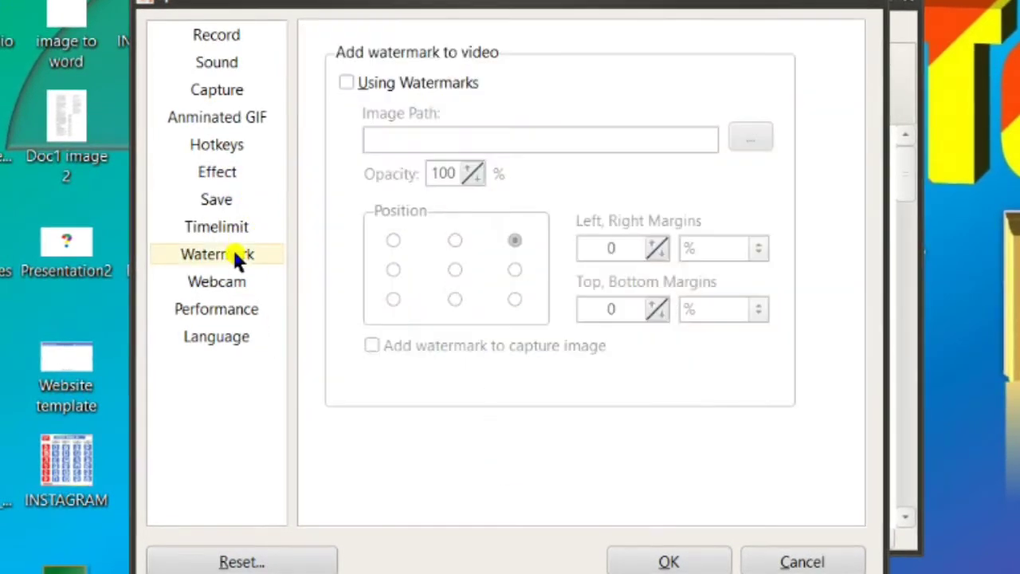
pyautogui.click(346, 82)
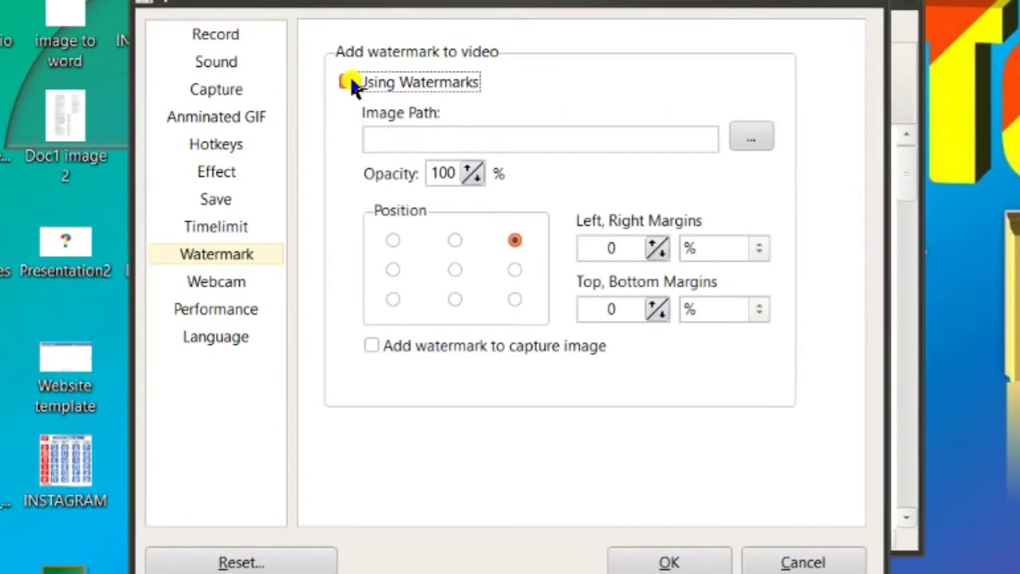
pyautogui.click(748, 140)
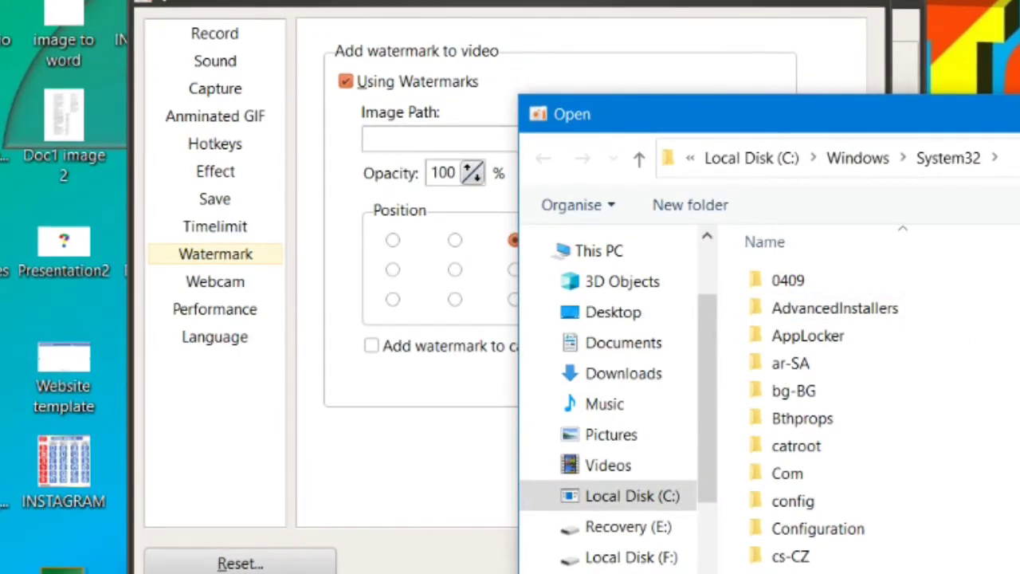
pyautogui.press('Escape')
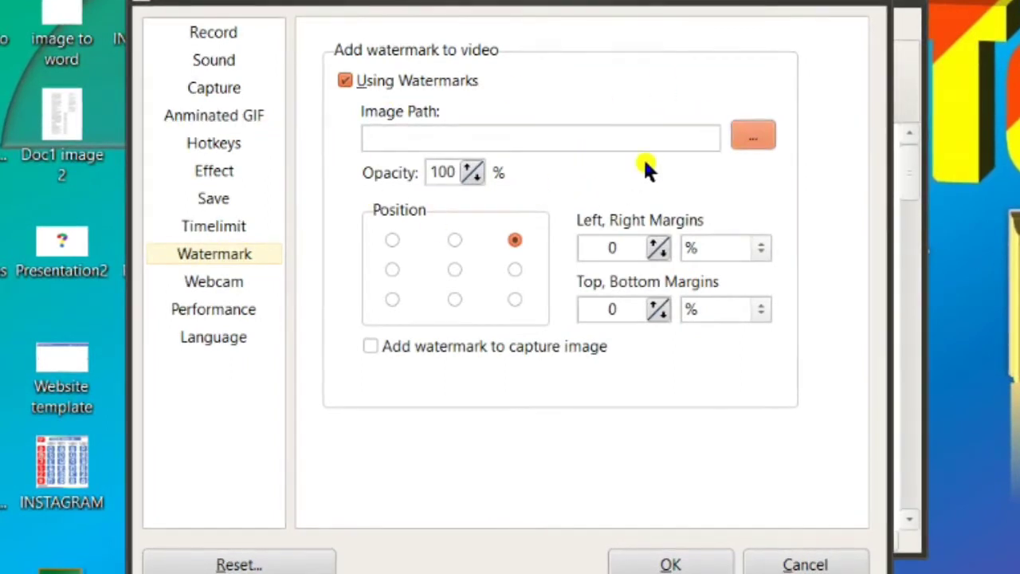
# Examine the Webcam overlay settings and the list of camera sources, and close the options without applying them.
pyautogui.click(227, 287)
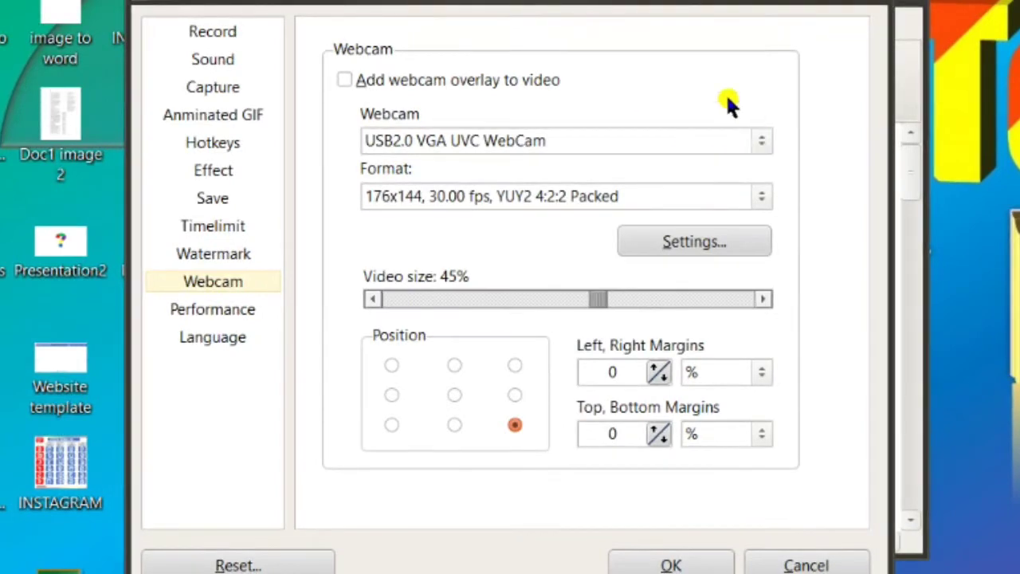
pyautogui.click(766, 144)
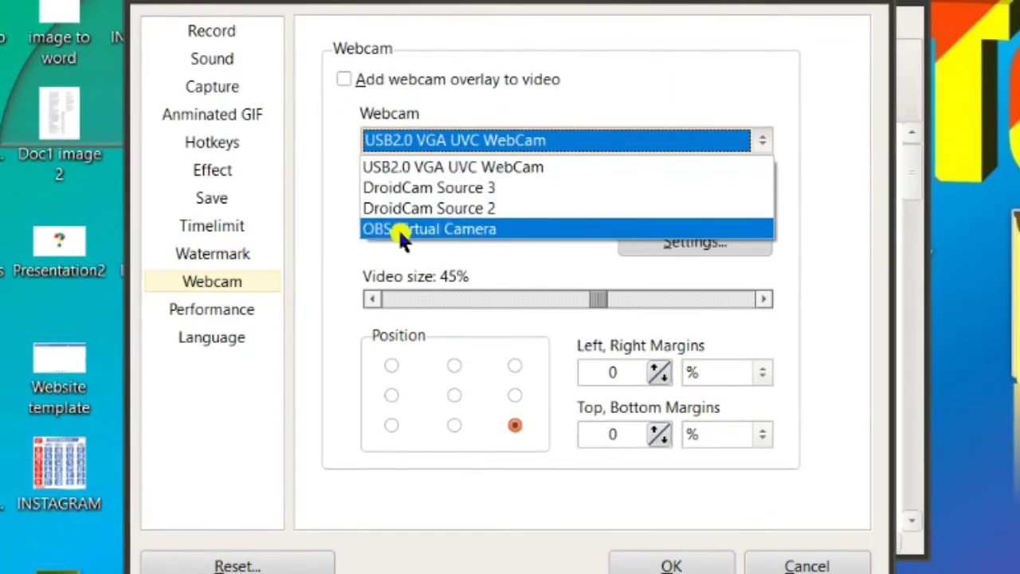
pyautogui.click(763, 140)
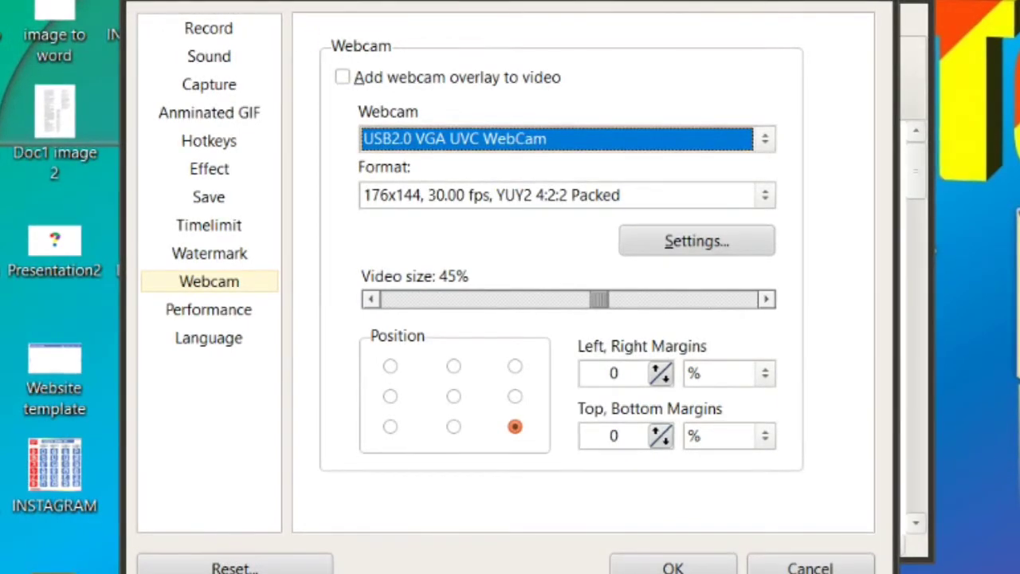
pyautogui.click(885, 5)
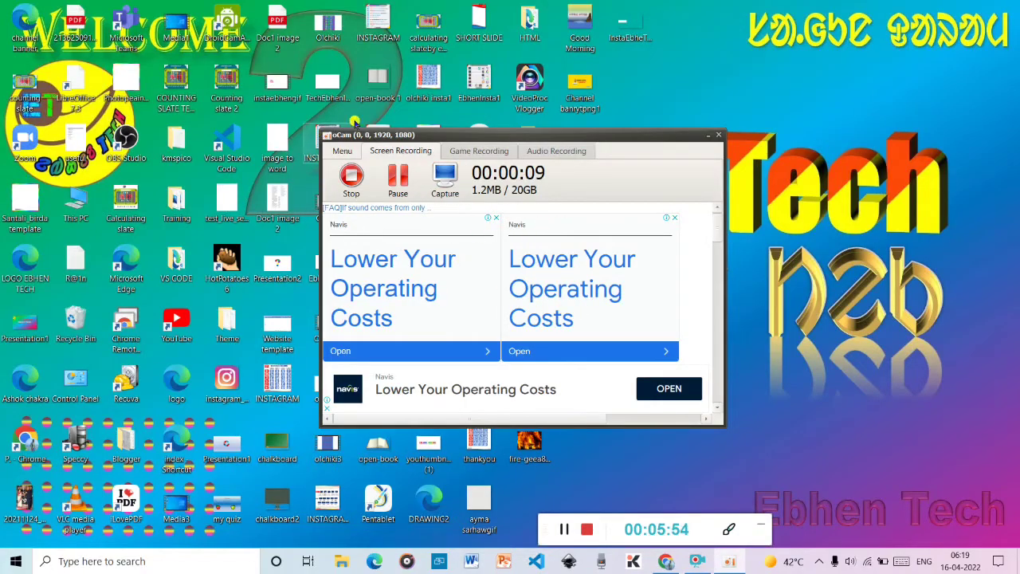
# Stop the running screen recording.
pyautogui.click(347, 151)
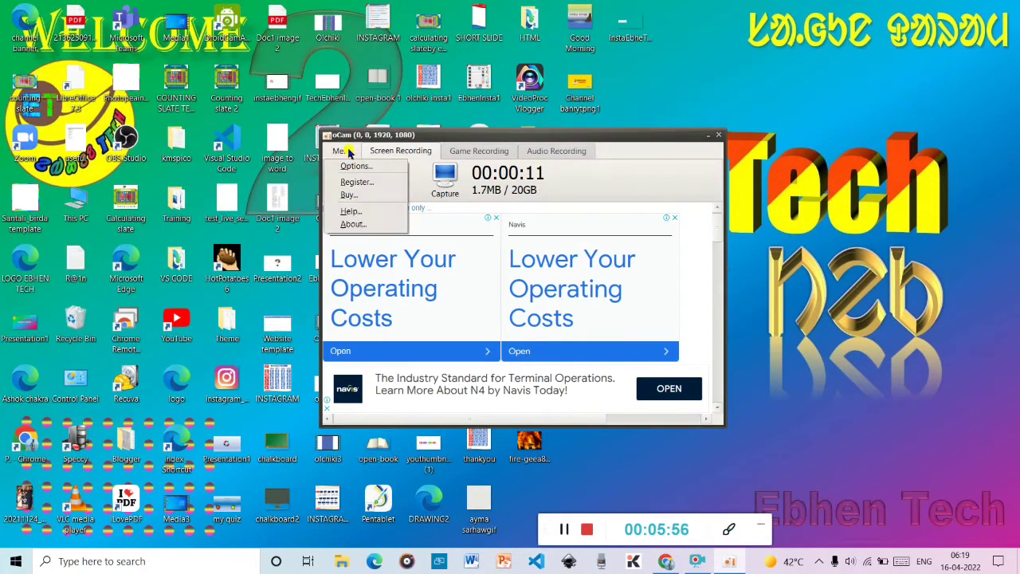
pyautogui.press('Escape')
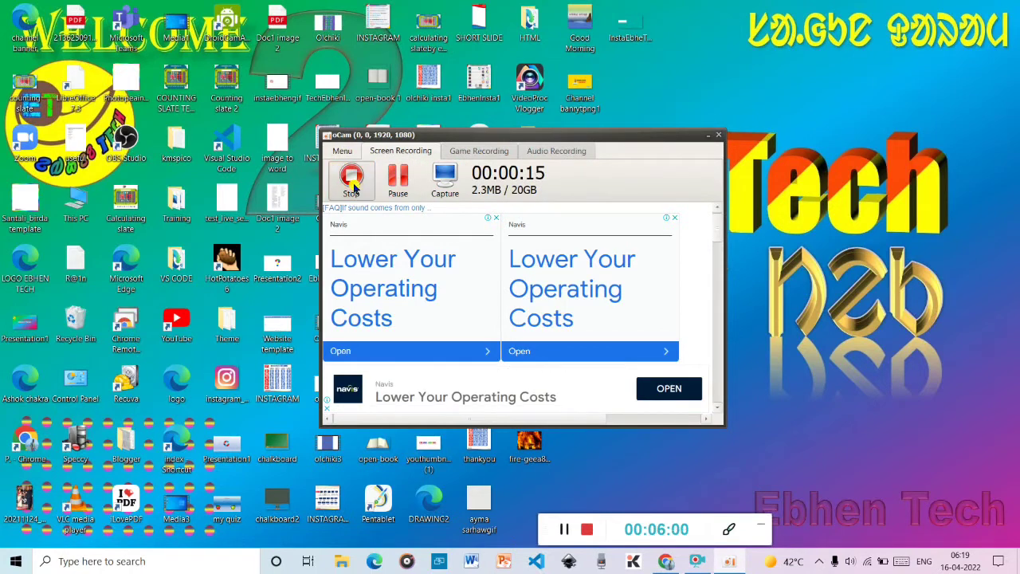
pyautogui.click(353, 184)
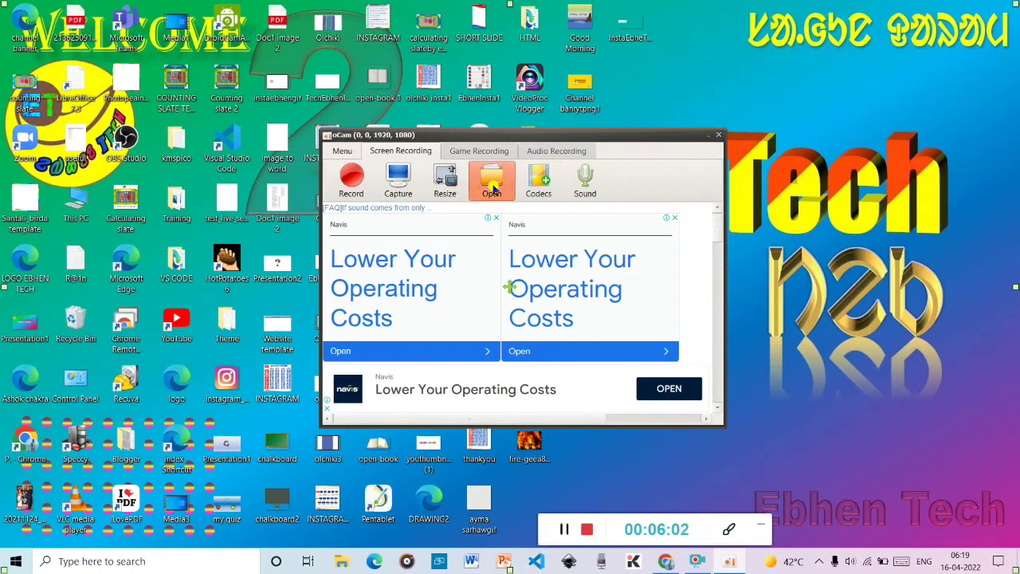
# Open the oCam recordings folder, play the newest recording while skipping ahead in it, and close the player.
pyautogui.click(492, 185)
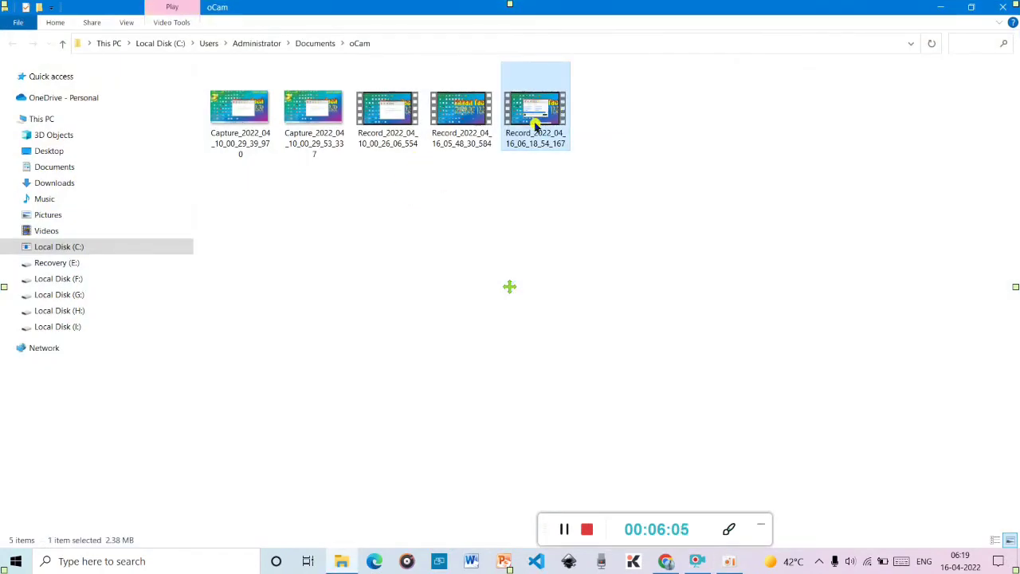
pyautogui.doubleClick(536, 126)
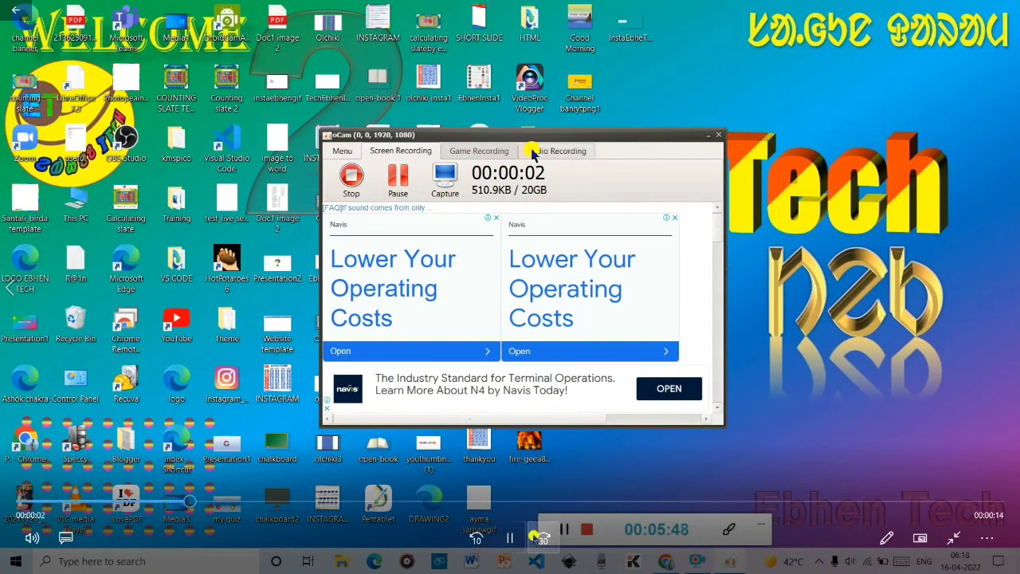
pyautogui.click(642, 502)
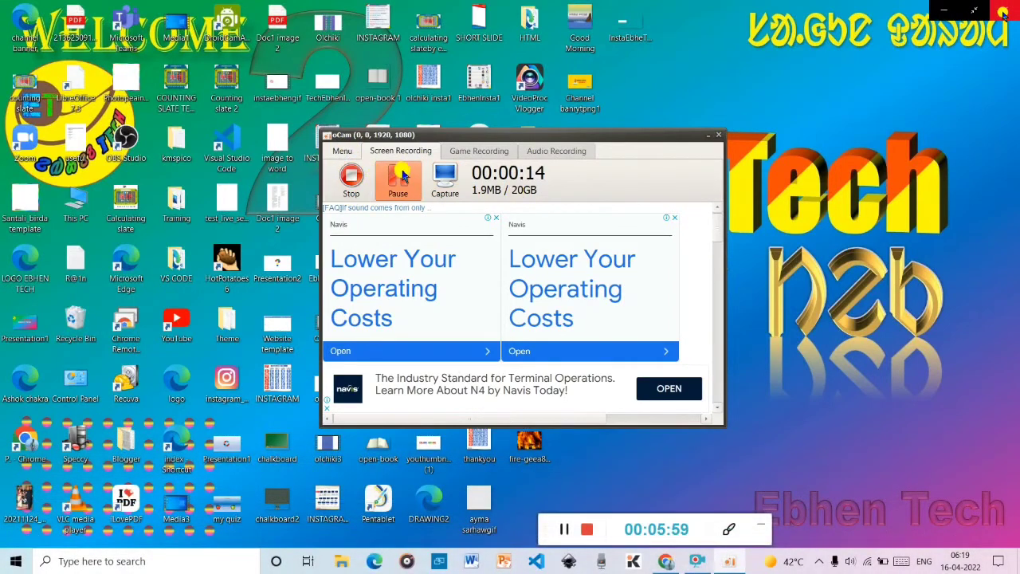
pyautogui.click(1004, 10)
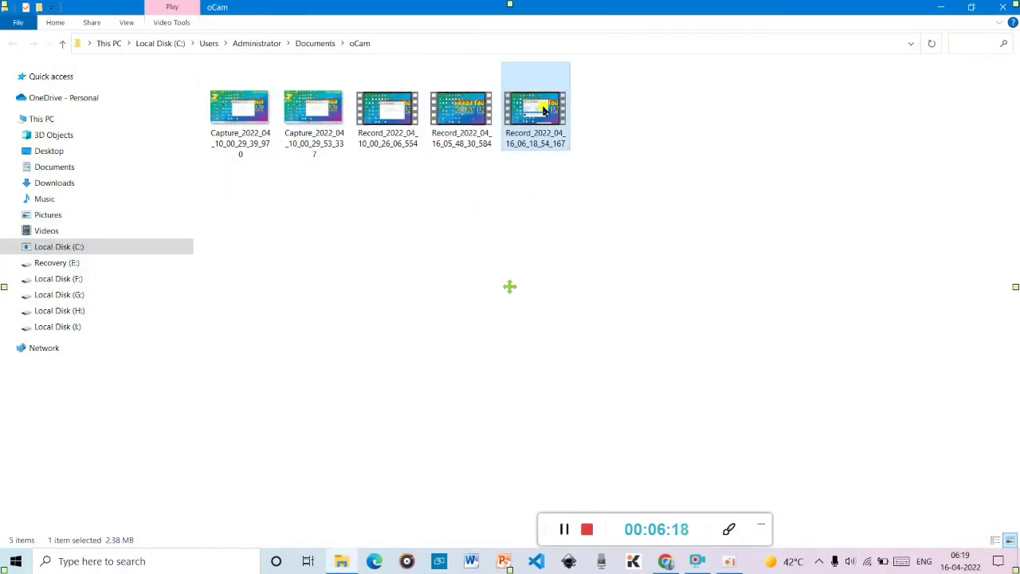
# Delete the recording Record_2022_04_16_06_18_54_167 and minimize the recordings folder.
pyautogui.rightClick(562, 109)
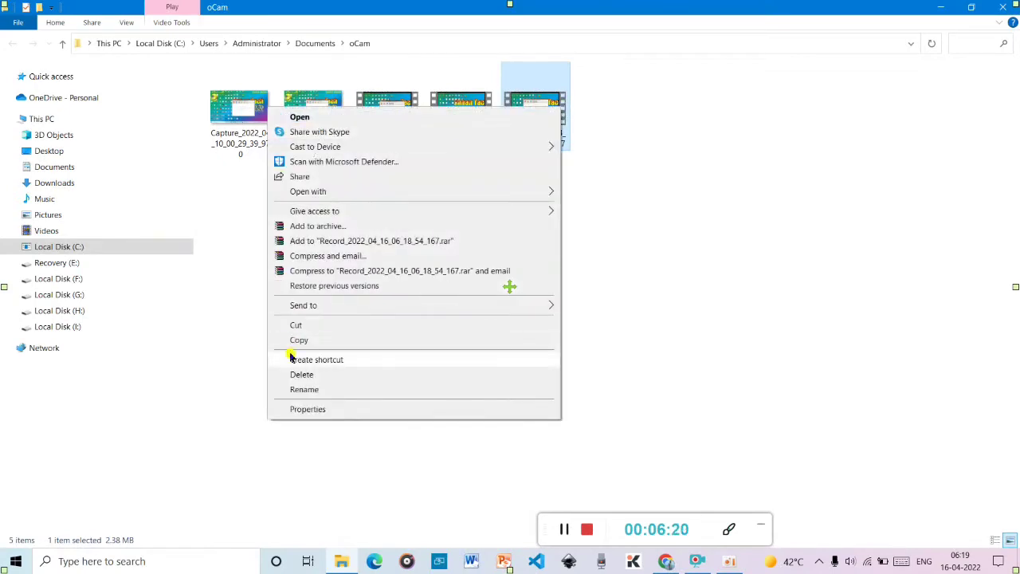
pyautogui.click(305, 375)
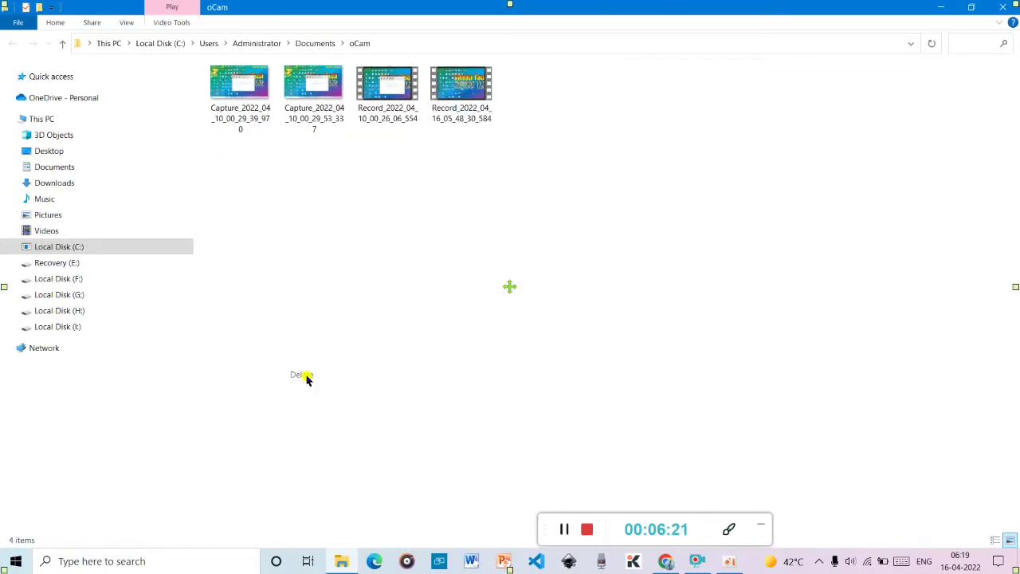
pyautogui.click(941, 7)
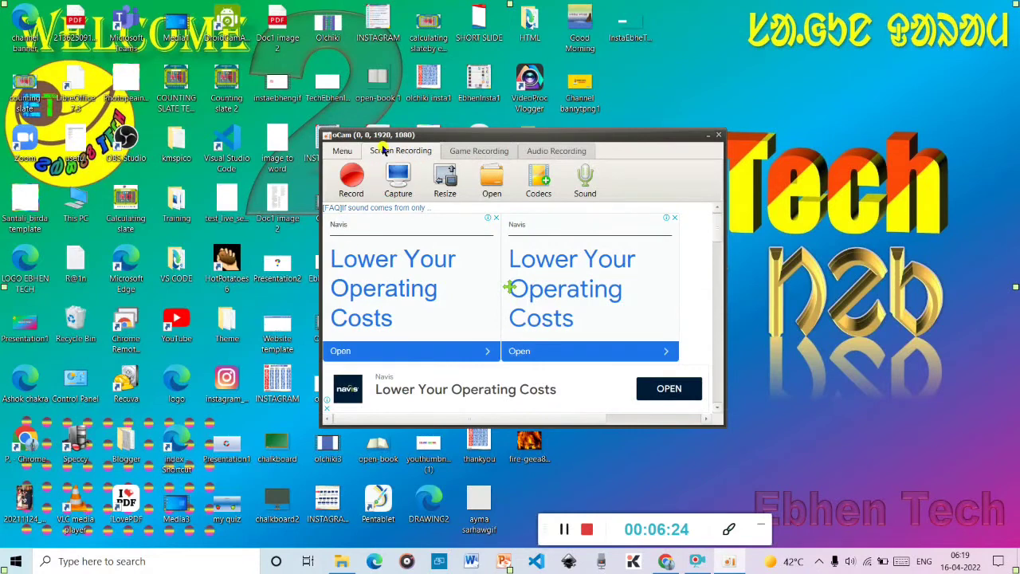
# Enable the webcam overlay on videos, set the webcam format to "160x120, 30.00 fps, YUY2 4:2:2 Packed" and apply the options.
pyautogui.click(341, 151)
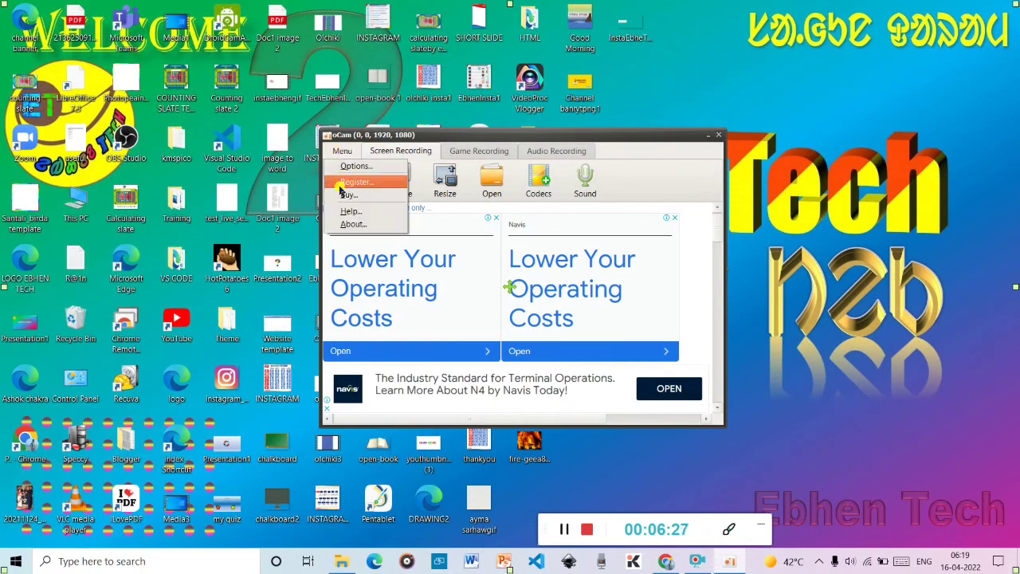
pyautogui.click(370, 166)
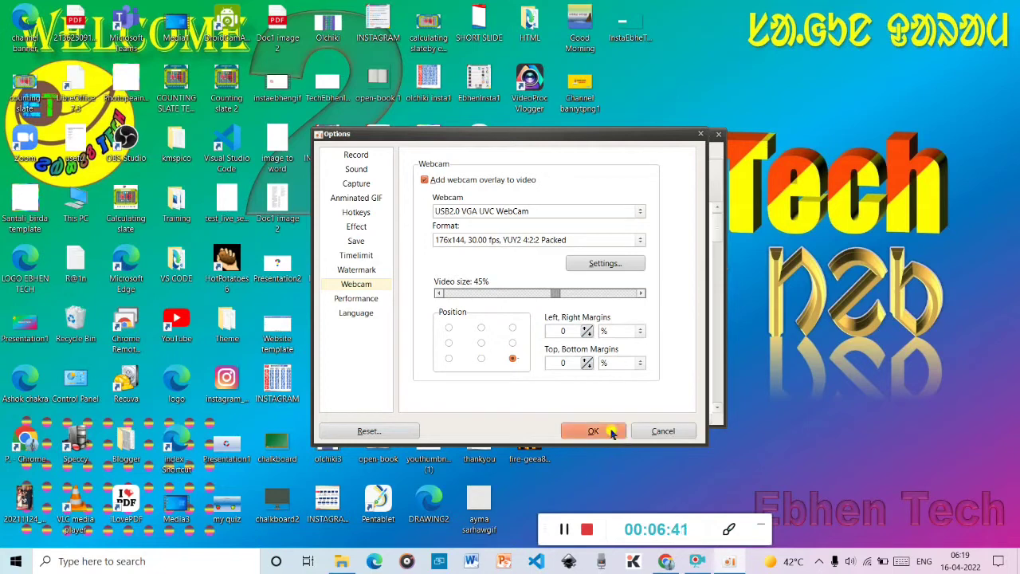
pyautogui.click(637, 241)
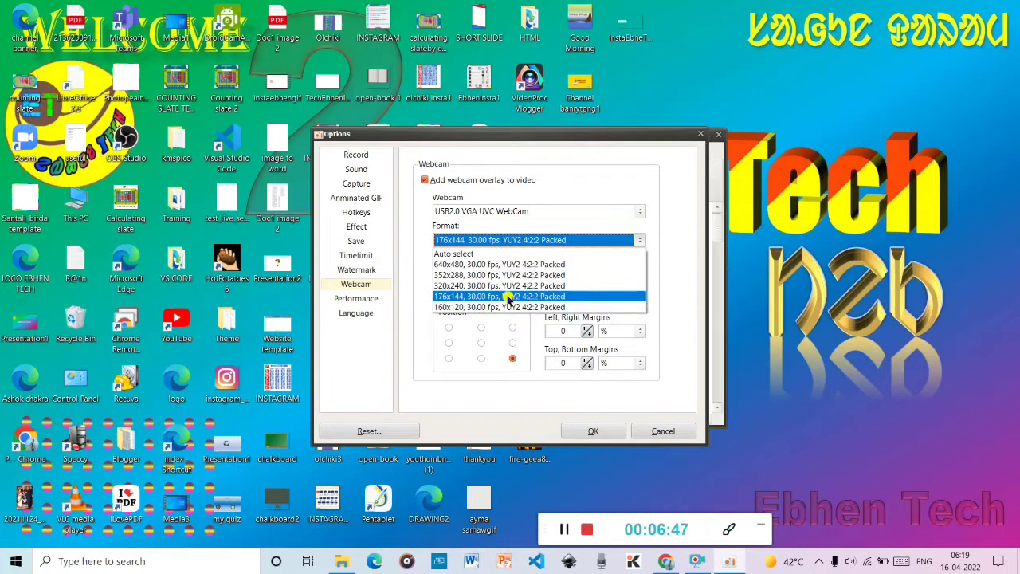
pyautogui.click(483, 308)
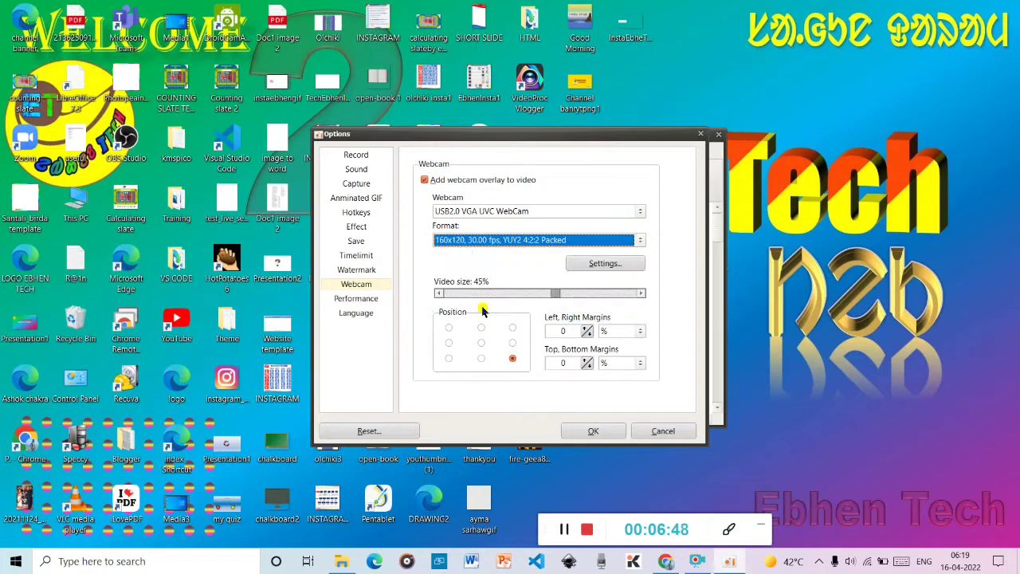
pyautogui.click(593, 431)
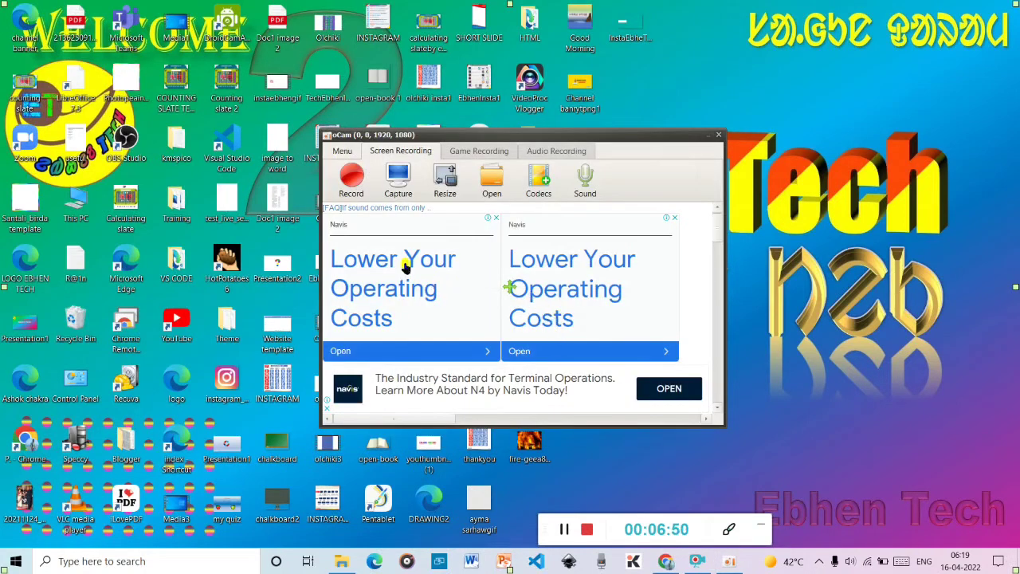
# Record the screen with the webcam overlay for about 10 seconds and play the new recording back from the recordings folder.
pyautogui.click(352, 177)
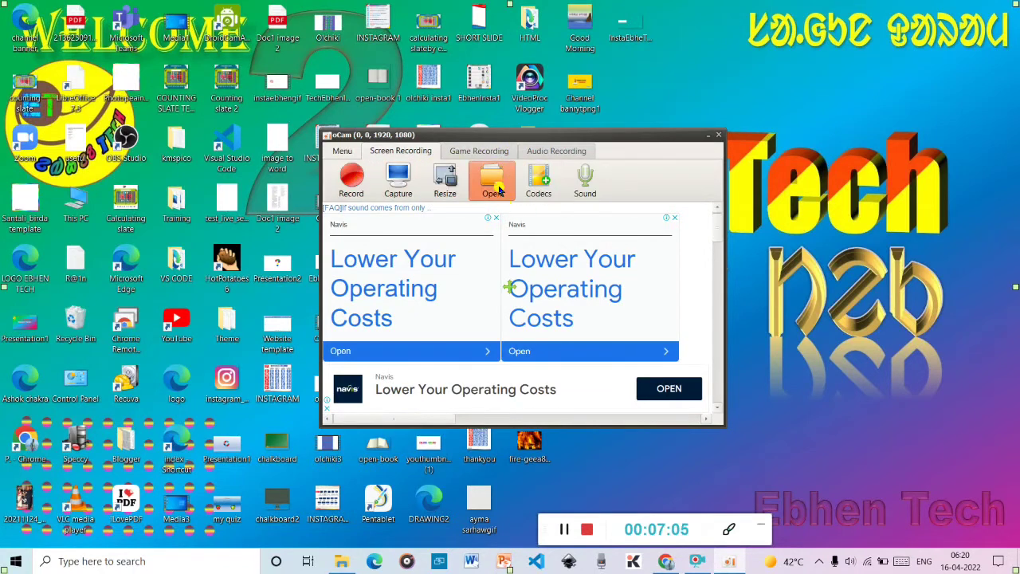
pyautogui.click(492, 182)
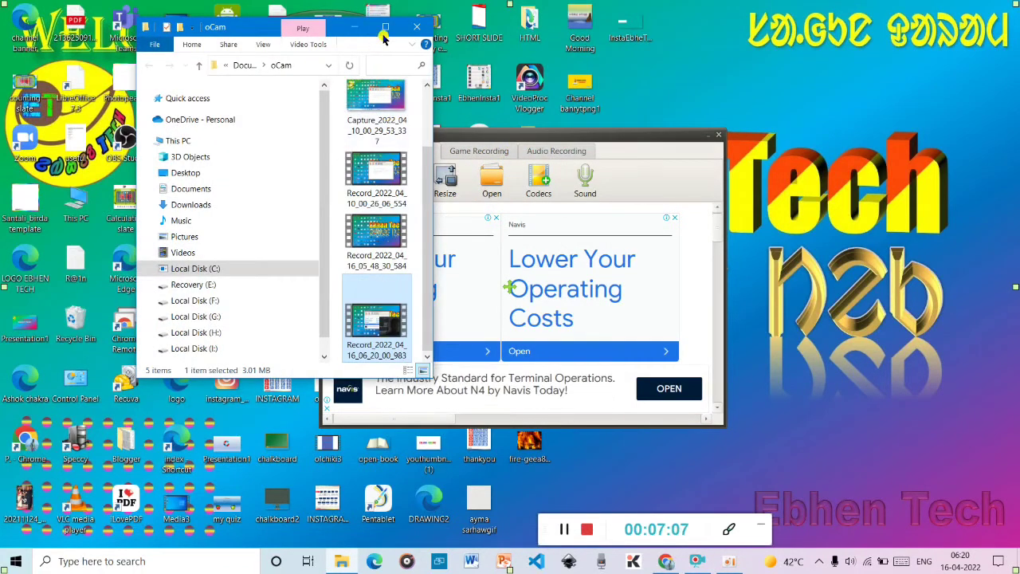
pyautogui.click(384, 29)
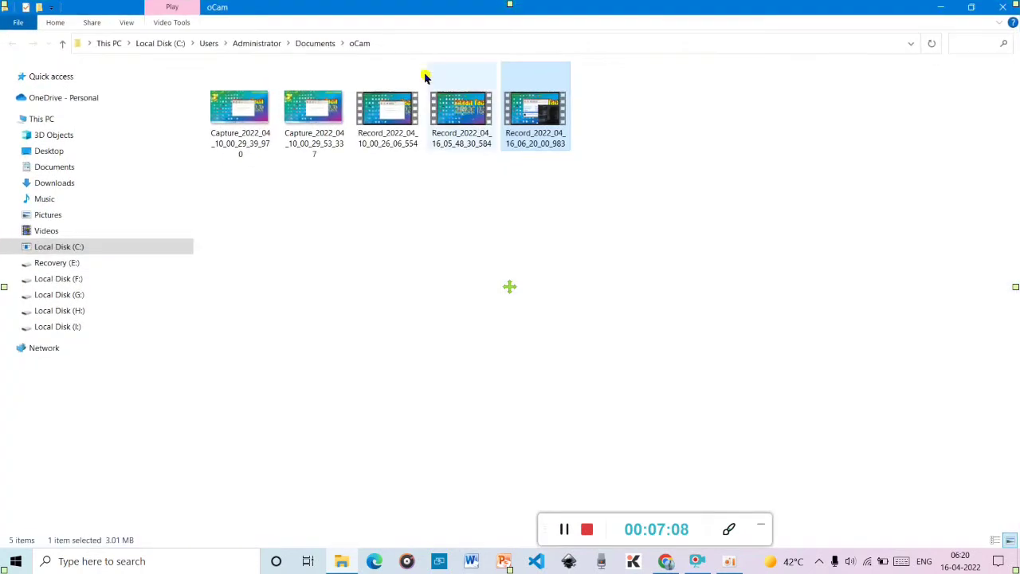
pyautogui.doubleClick(523, 120)
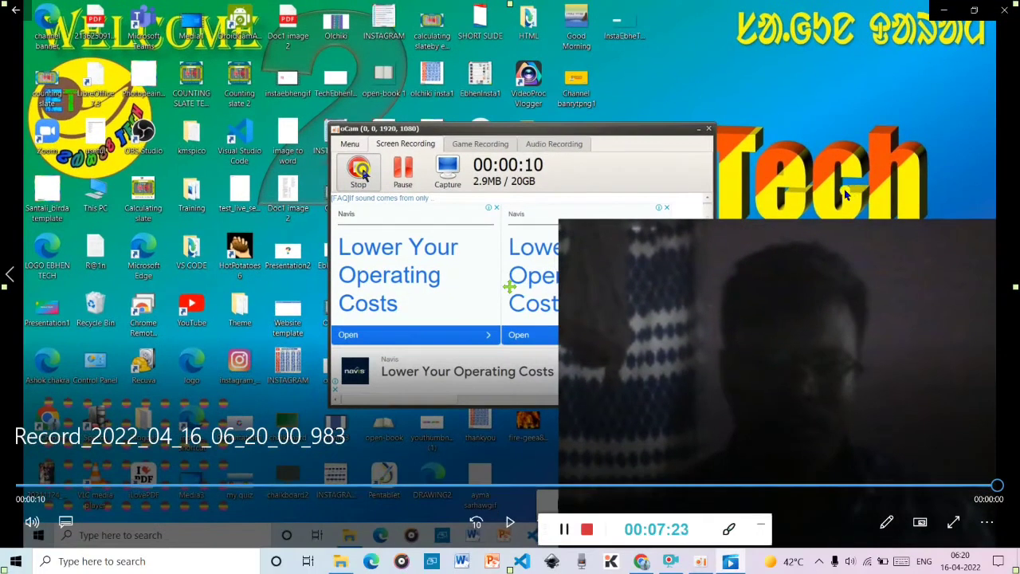
pyautogui.click(1001, 10)
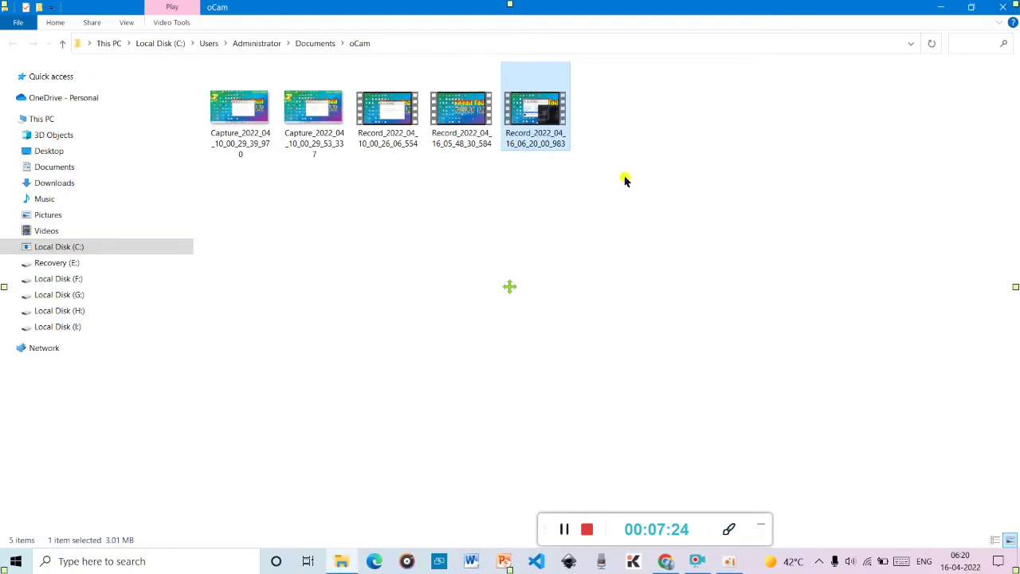
# Delete the recording Record_2022_04_16_06_20_00_983 and minimize both the recordings folder and the oCam window.
pyautogui.rightClick(542, 110)
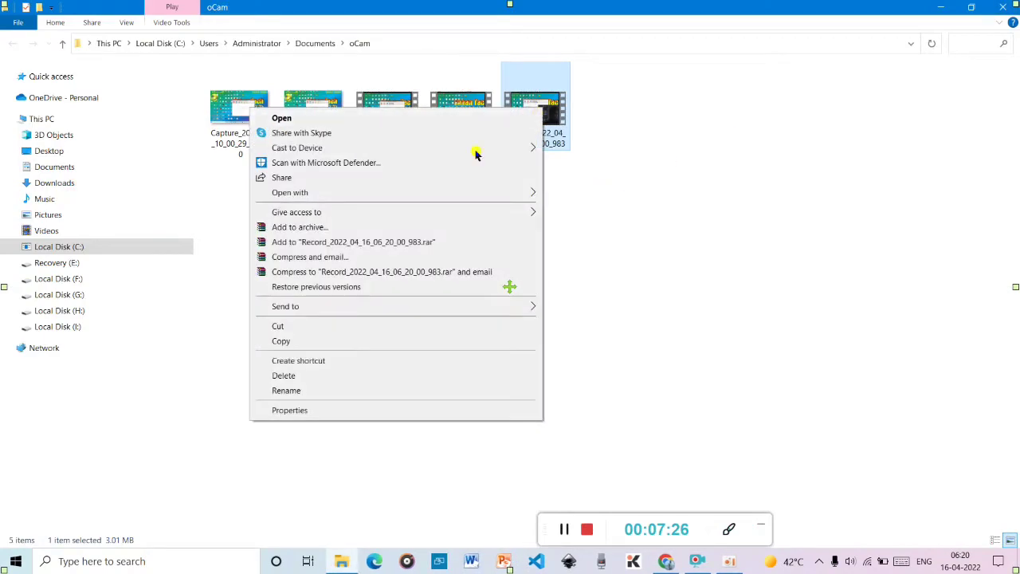
pyautogui.click(284, 375)
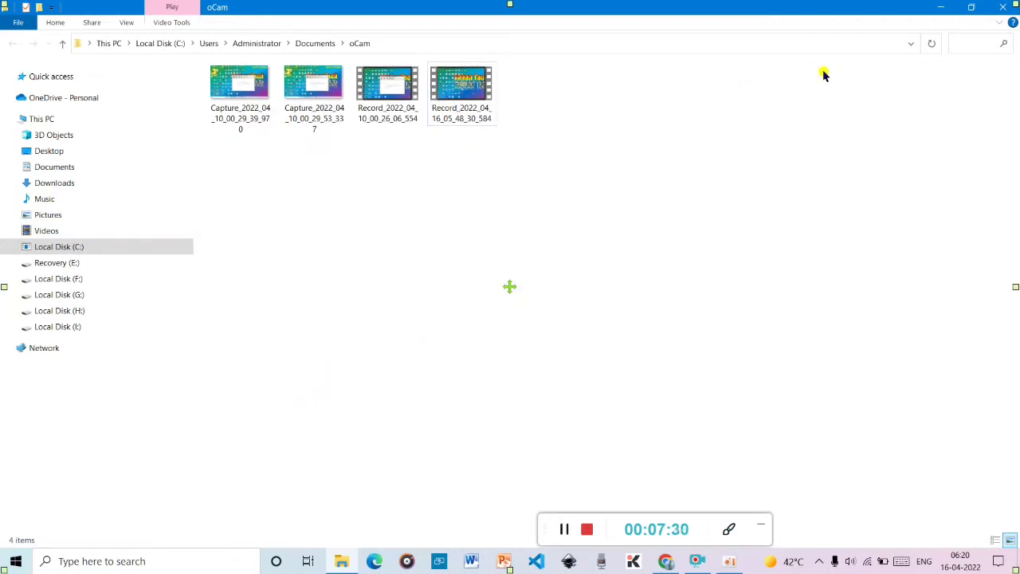
pyautogui.click(947, 6)
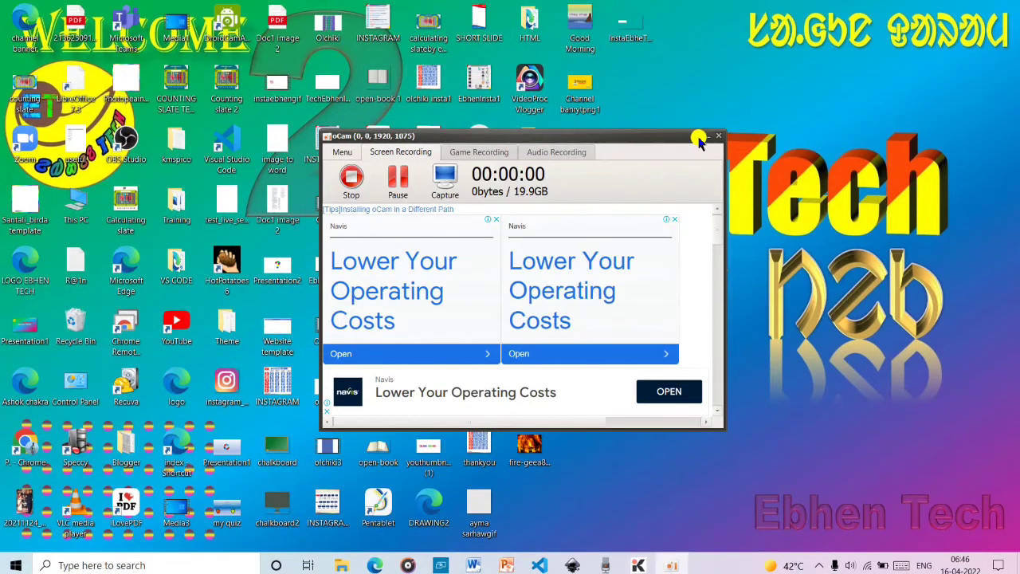
pyautogui.click(710, 137)
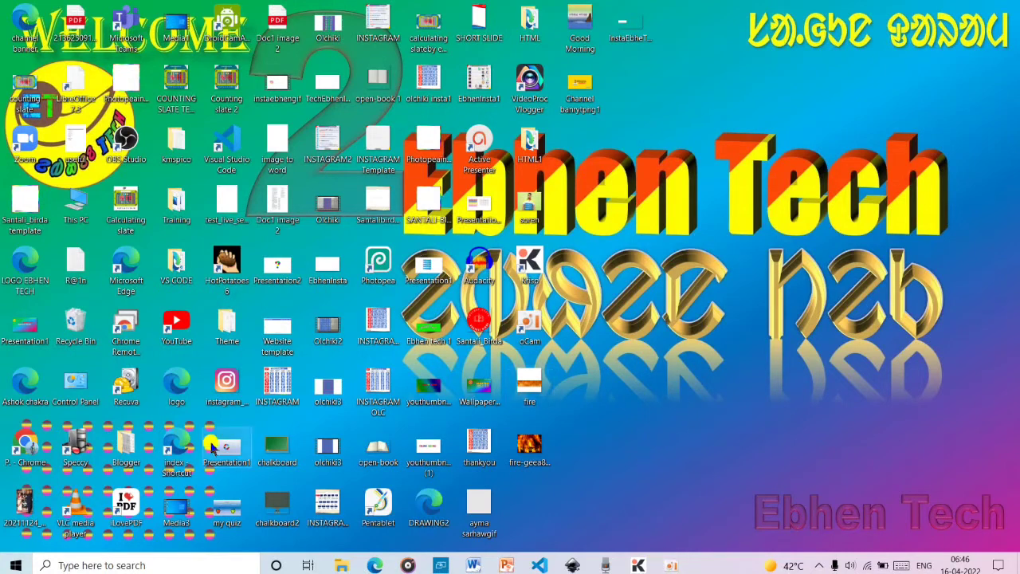
# Switch to Chrome and open the Apowersoft Online Screen Recorder page at apowersoft.com/free-online-screen-recorder.
pyautogui.click(11, 436)
pyautogui.doubleClick(24, 450)
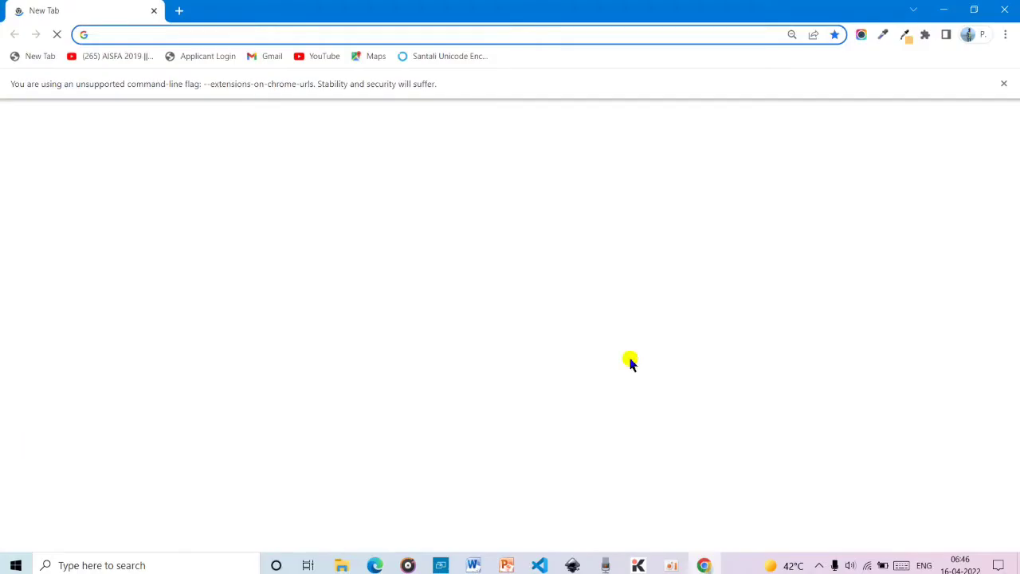
pyautogui.click(329, 36)
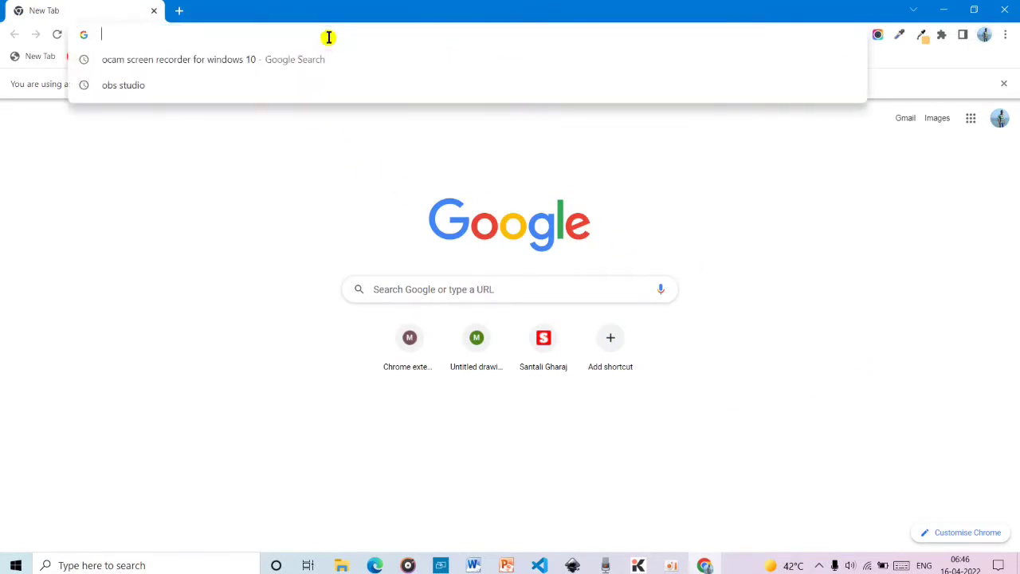
pyautogui.write('apo')
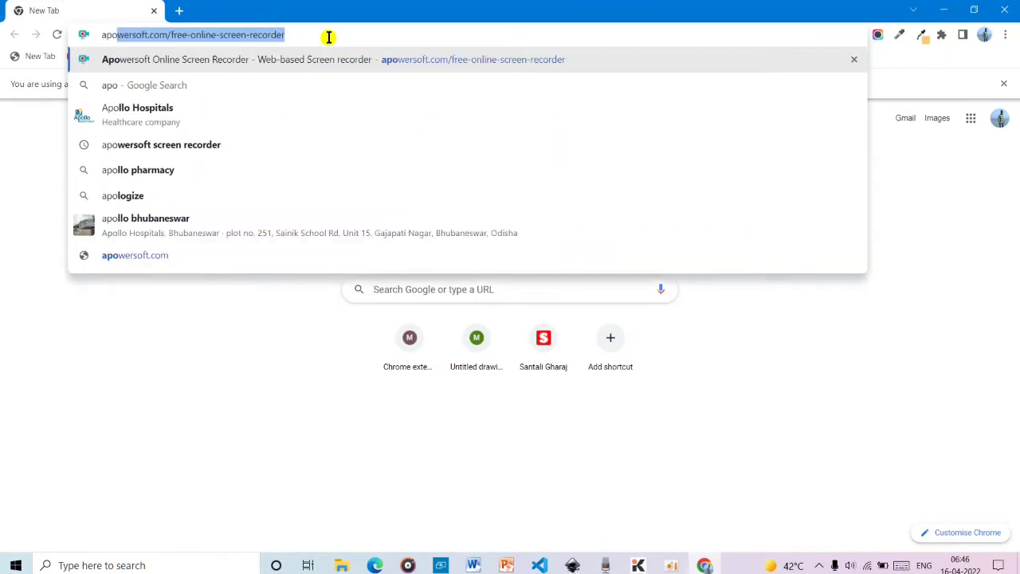
pyautogui.write('we')
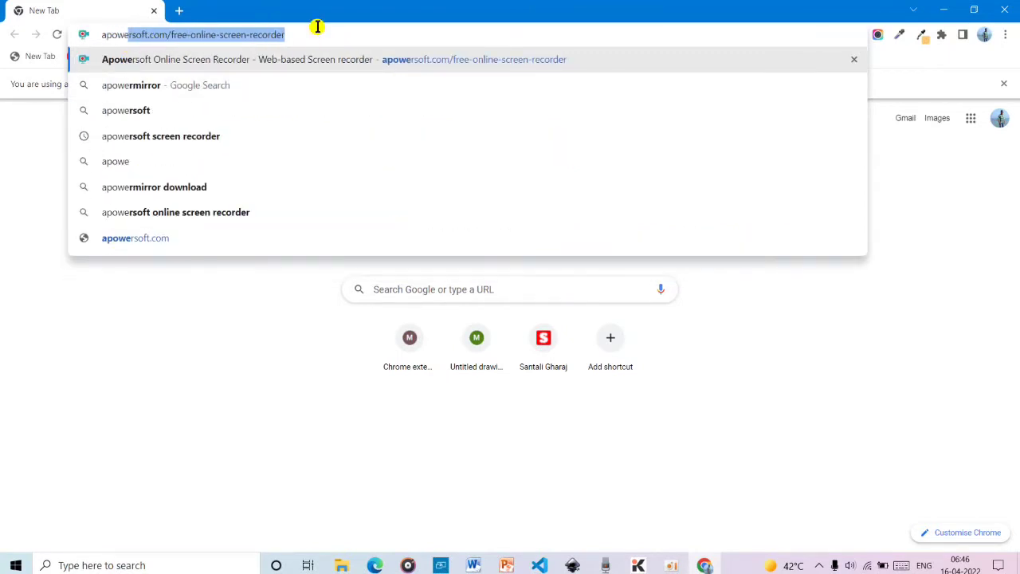
pyautogui.click(210, 60)
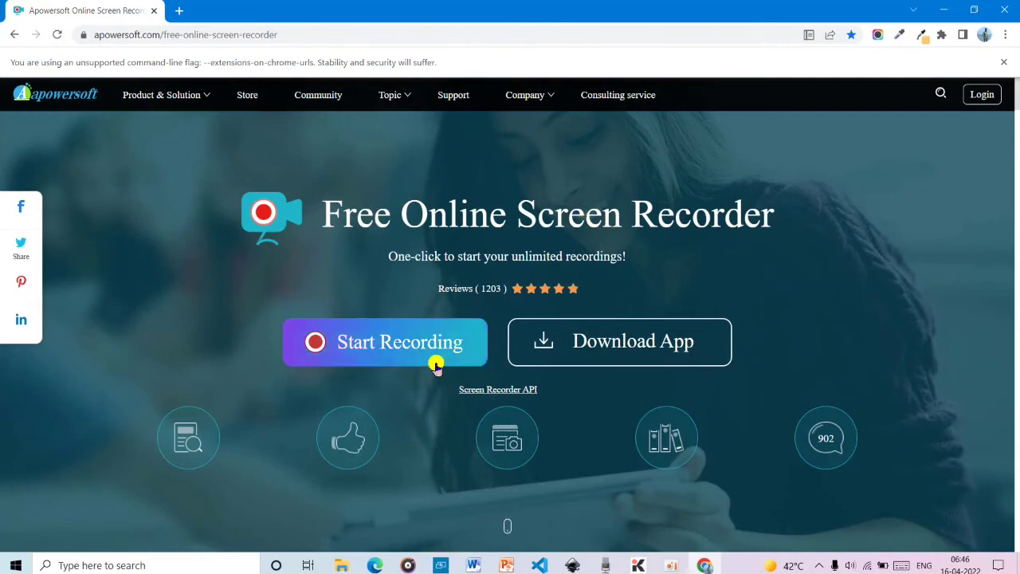
# Launch the Apowersoft online recorder, view its capture region sizes without changing them, and minimize the browser.
pyautogui.click(399, 340)
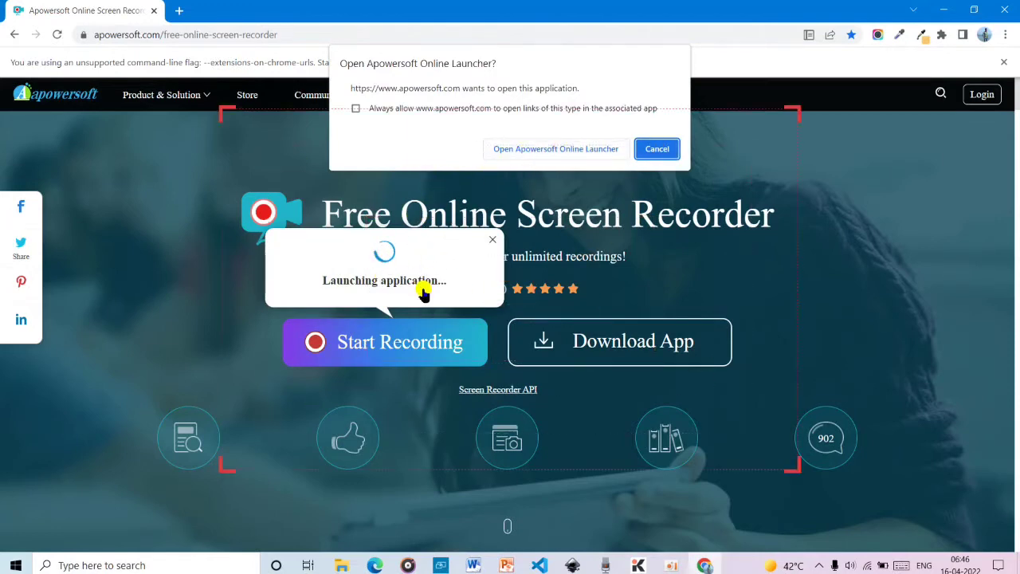
pyautogui.click(655, 149)
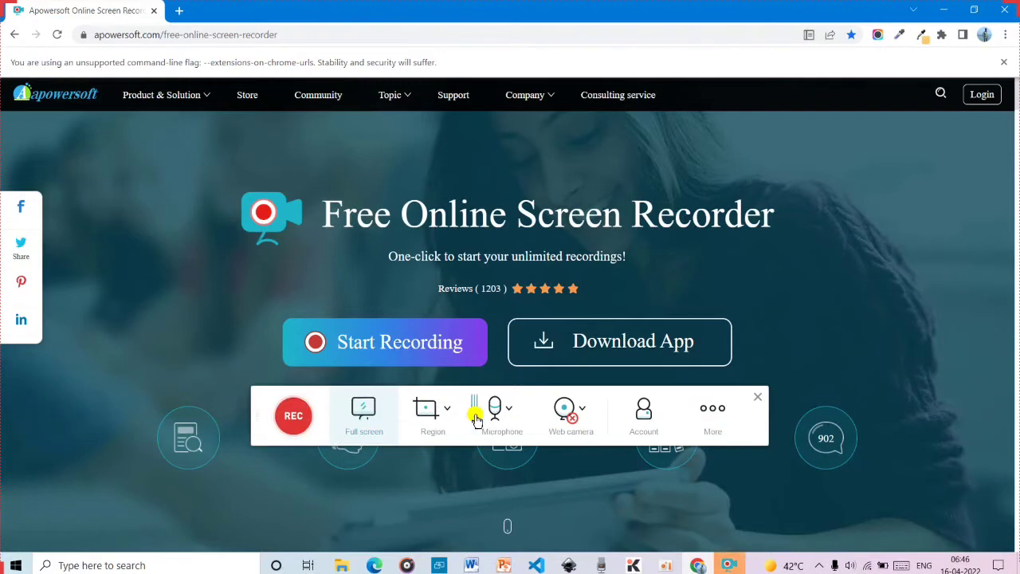
pyautogui.click(442, 412)
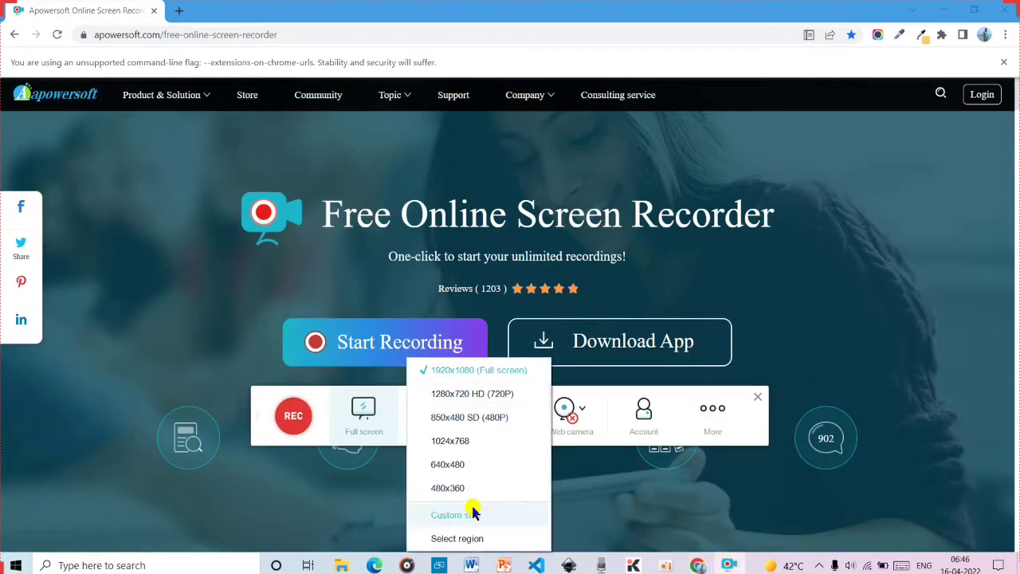
pyautogui.click(826, 307)
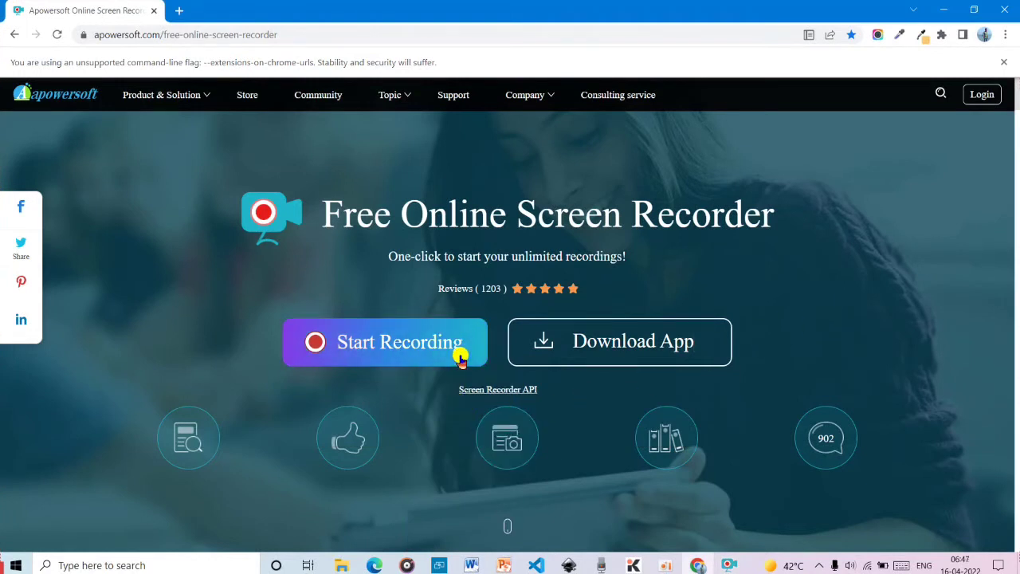
pyautogui.click(944, 10)
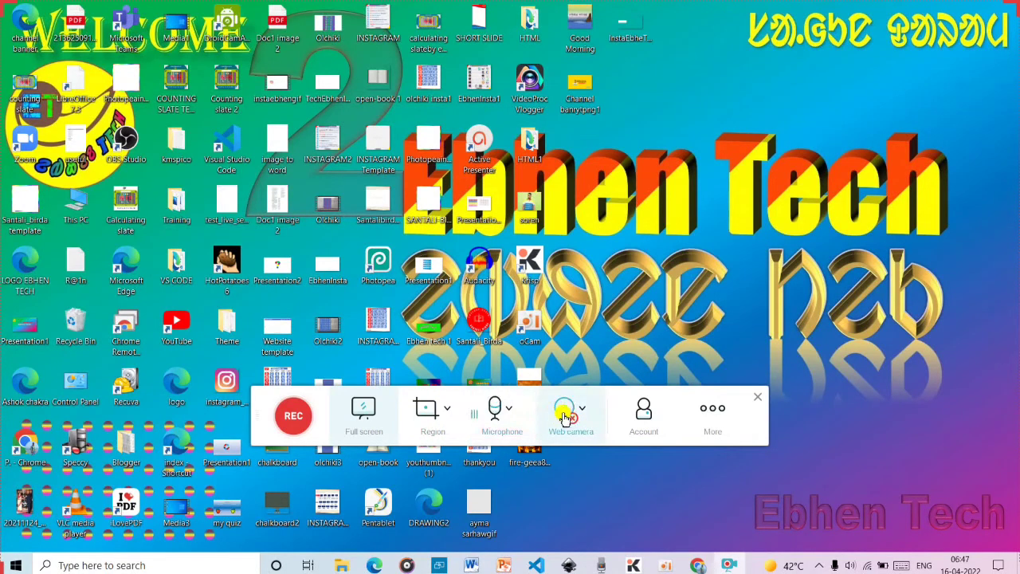
# Turn on the webcam overlay, move its preview away from the screen corner to beside the recorder toolbar, and turn it off again.
pyautogui.click(563, 416)
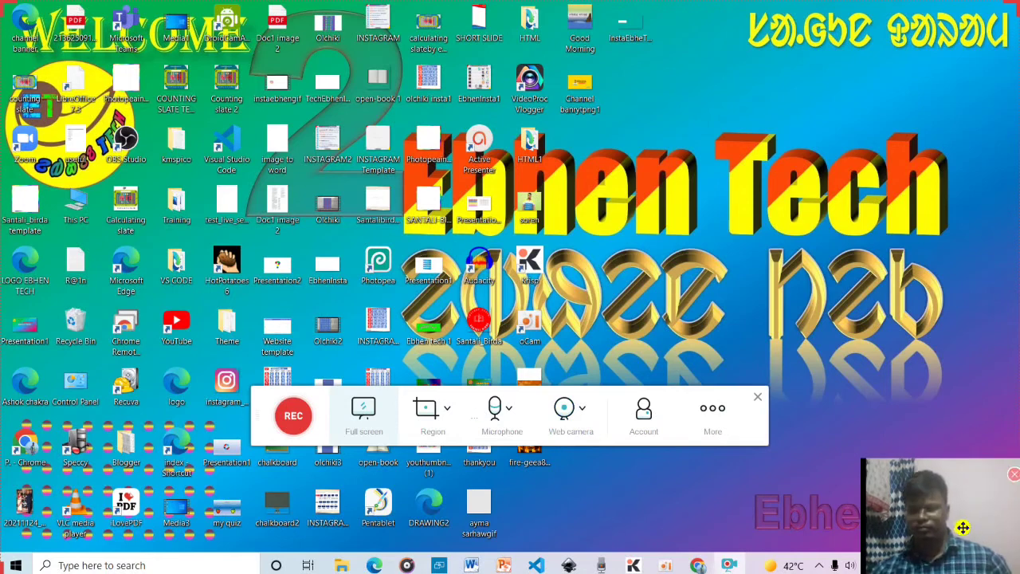
pyautogui.moveTo(990, 524); pyautogui.dragTo(890, 436)
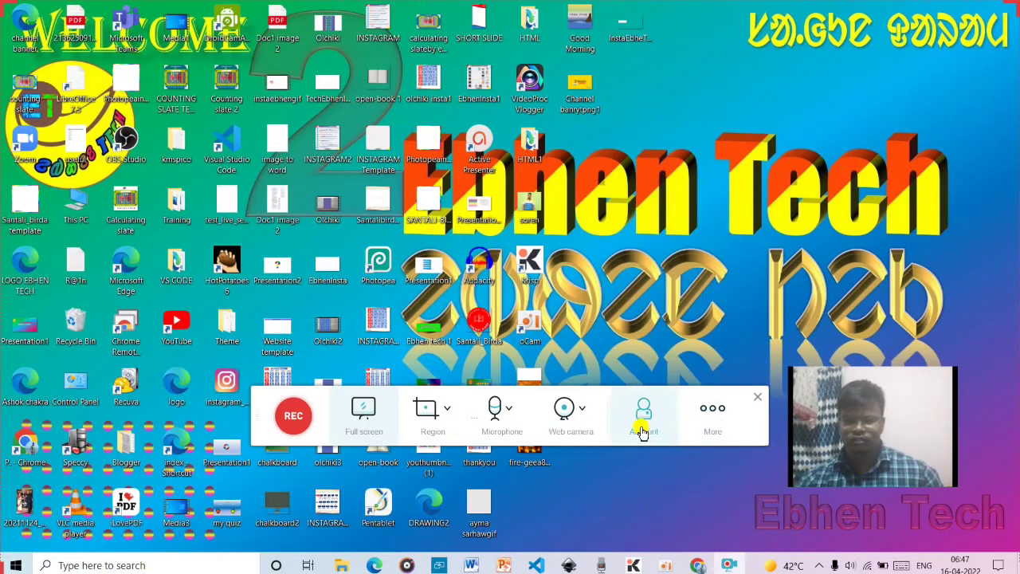
pyautogui.click(566, 411)
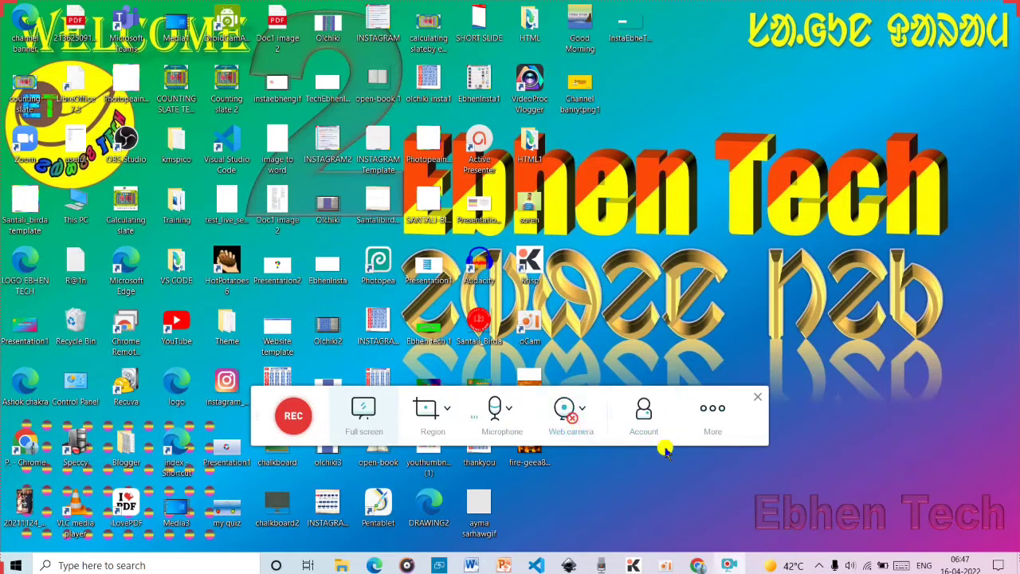
# Choose Microphone as the audio source for the recording.
pyautogui.click(500, 415)
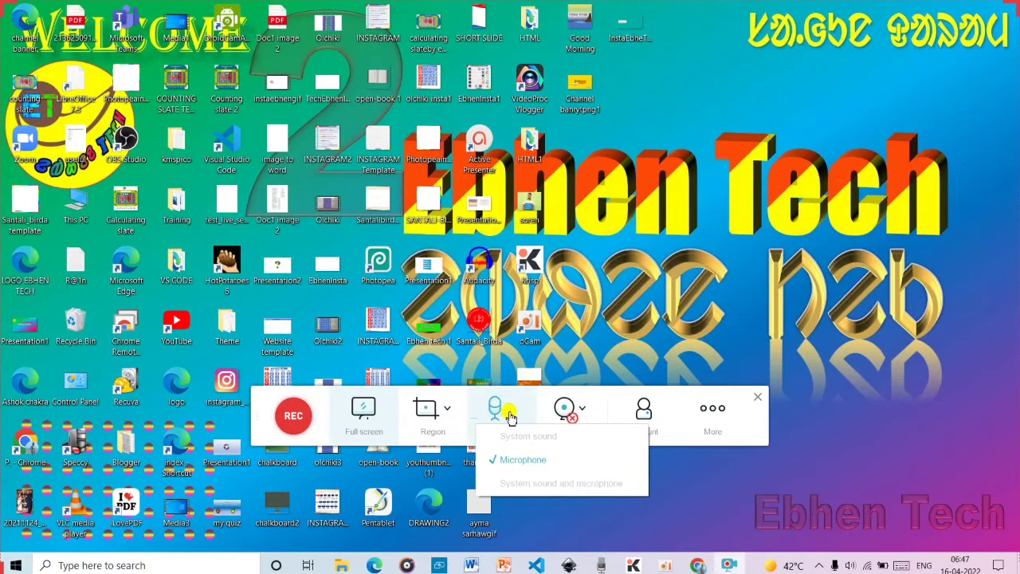
pyautogui.click(514, 460)
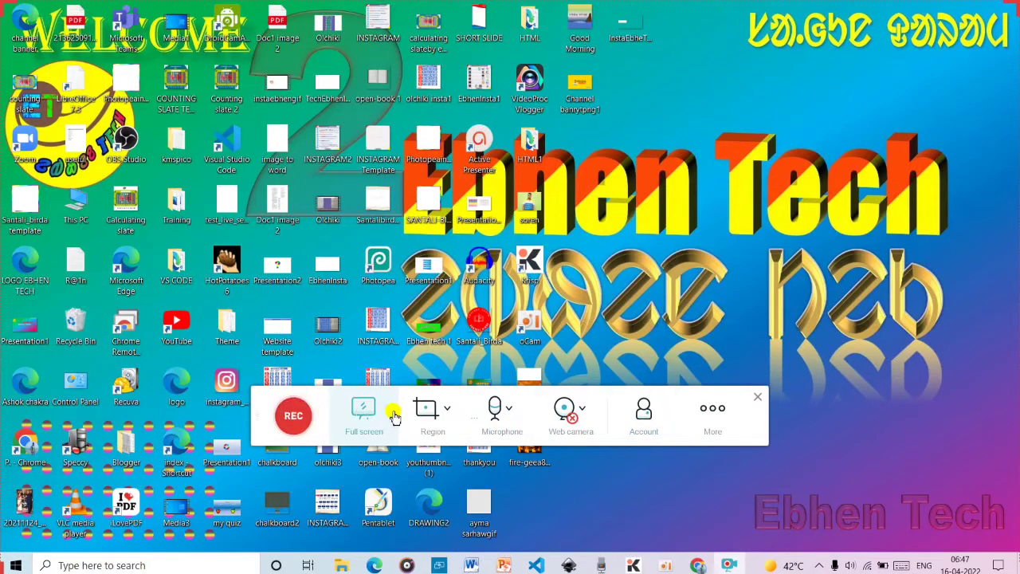
# Examine the recorder's general settings for shortcuts and output directory and its recording settings for format, quality and video options, then close them.
pyautogui.click(709, 420)
pyautogui.click(727, 439)
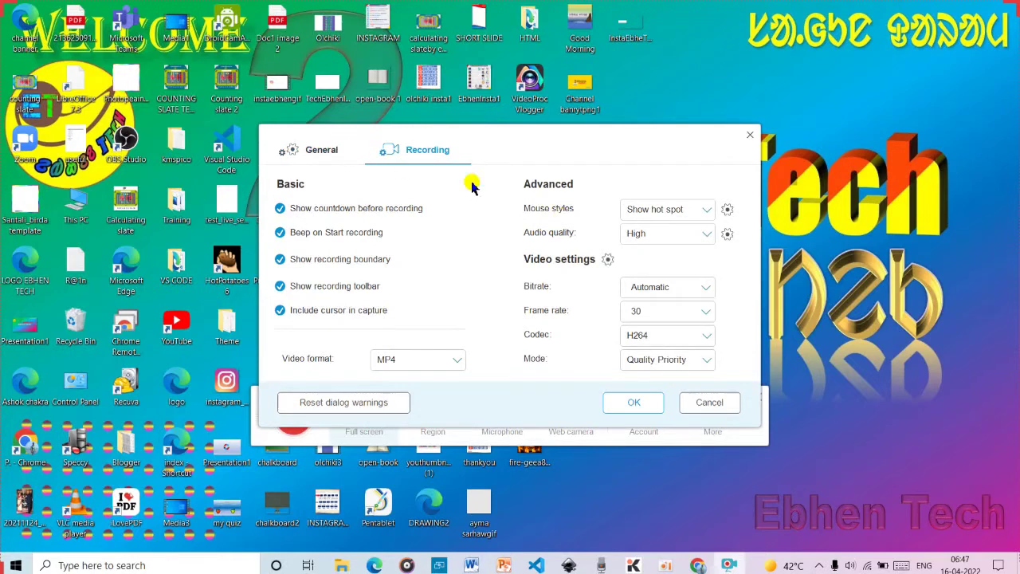
pyautogui.click(313, 156)
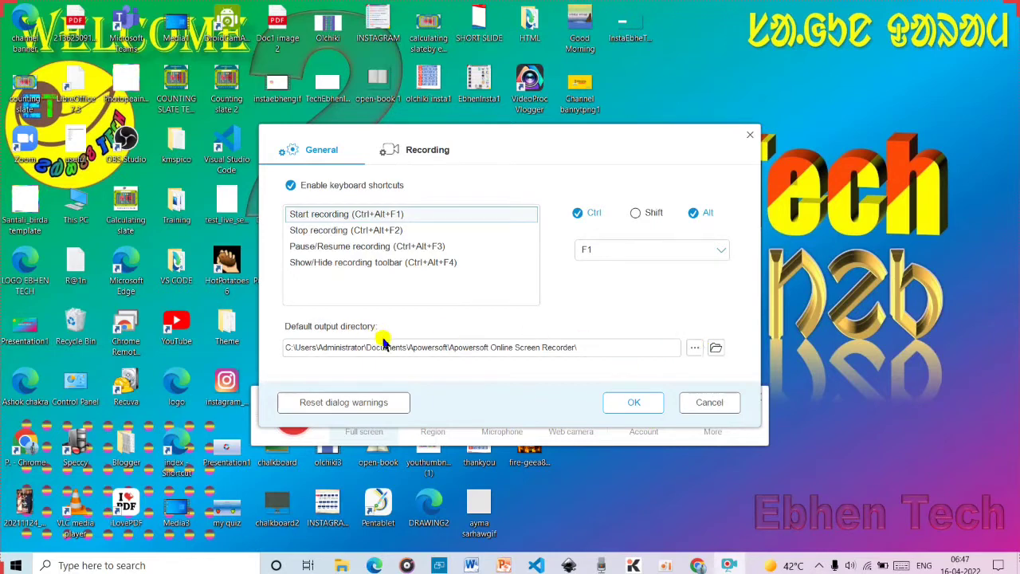
pyautogui.click(750, 135)
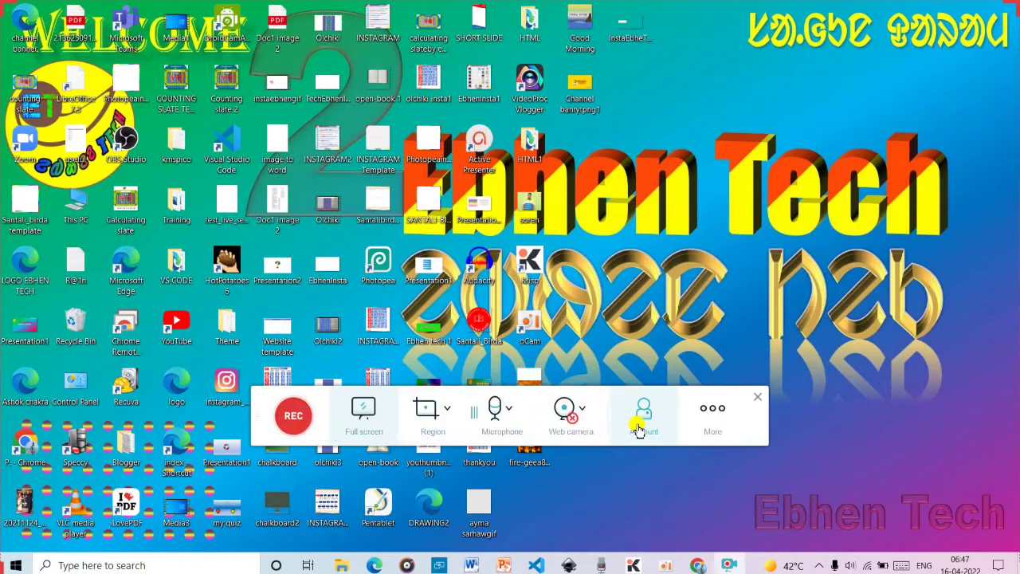
pyautogui.click(716, 413)
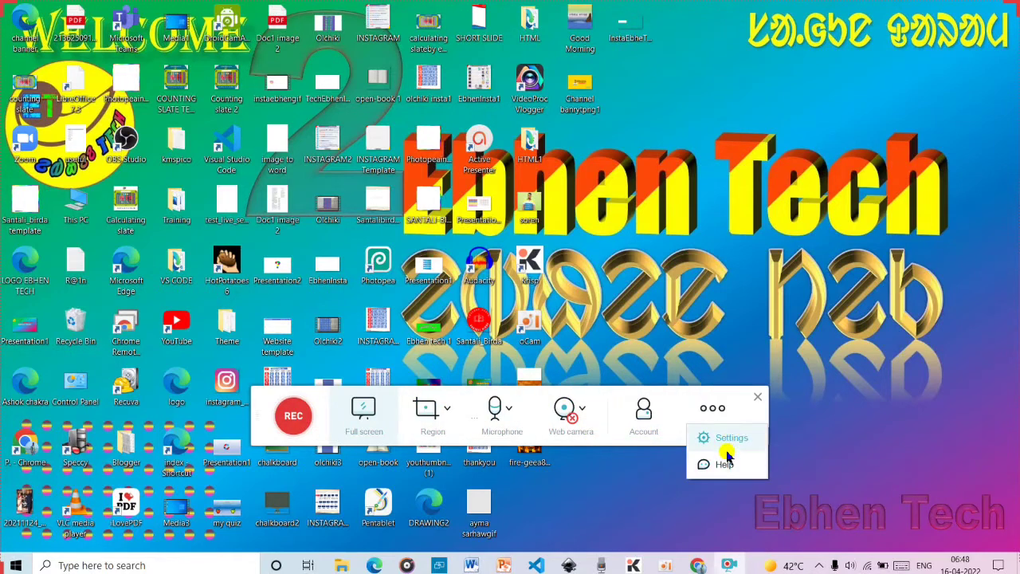
pyautogui.click(724, 438)
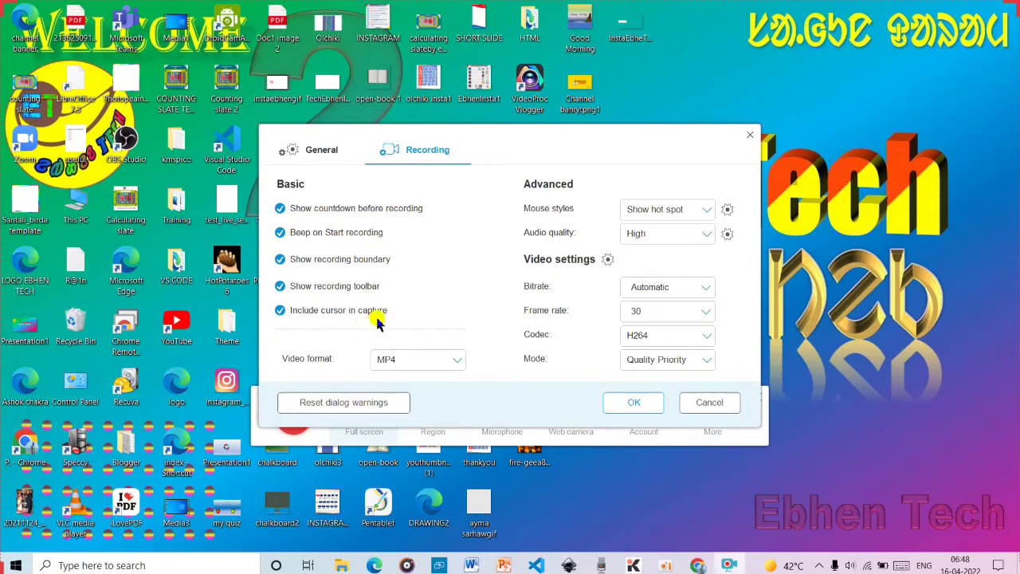
pyautogui.click(323, 149)
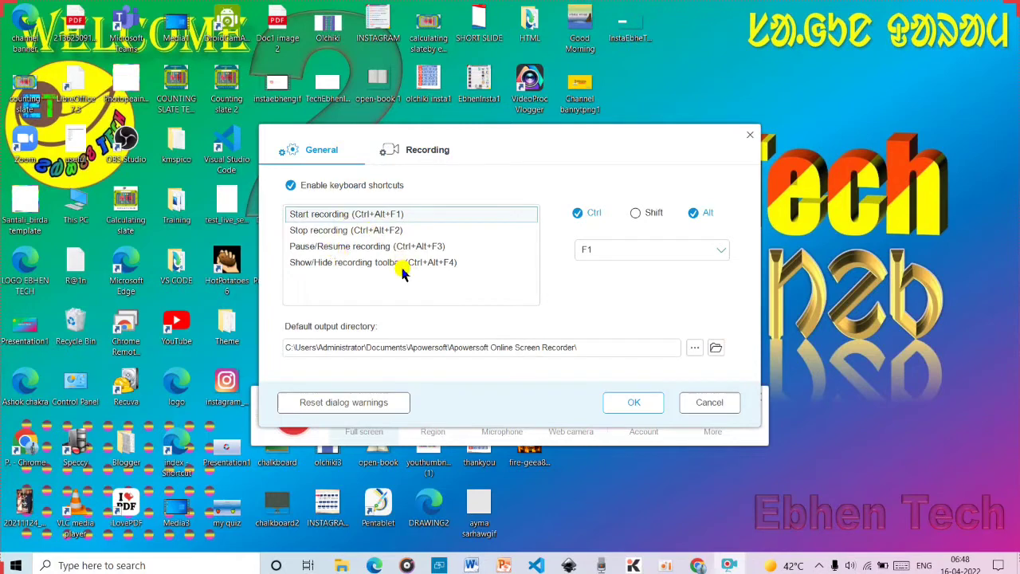
pyautogui.scroll(-2, 620, 254)
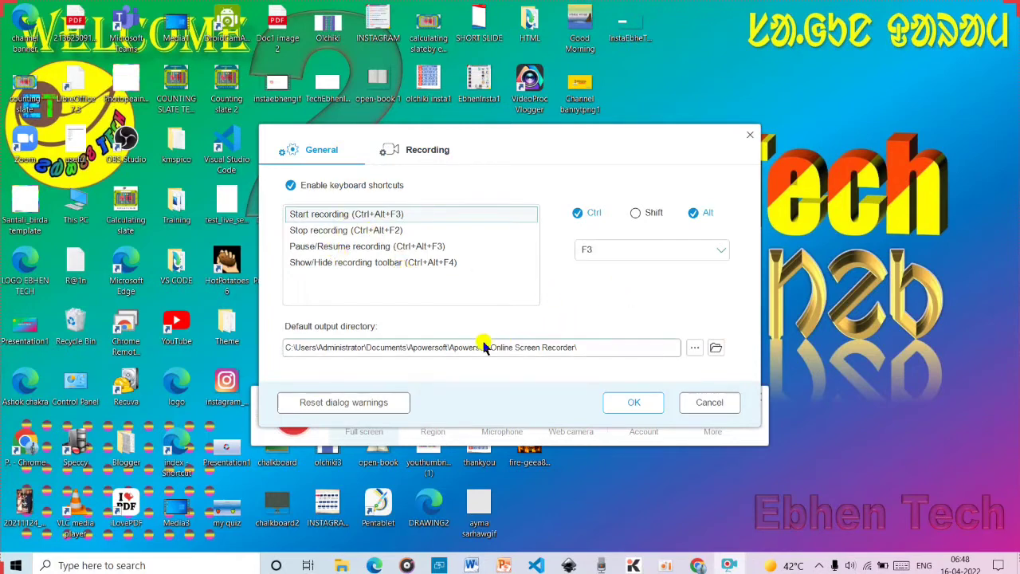
pyautogui.click(407, 155)
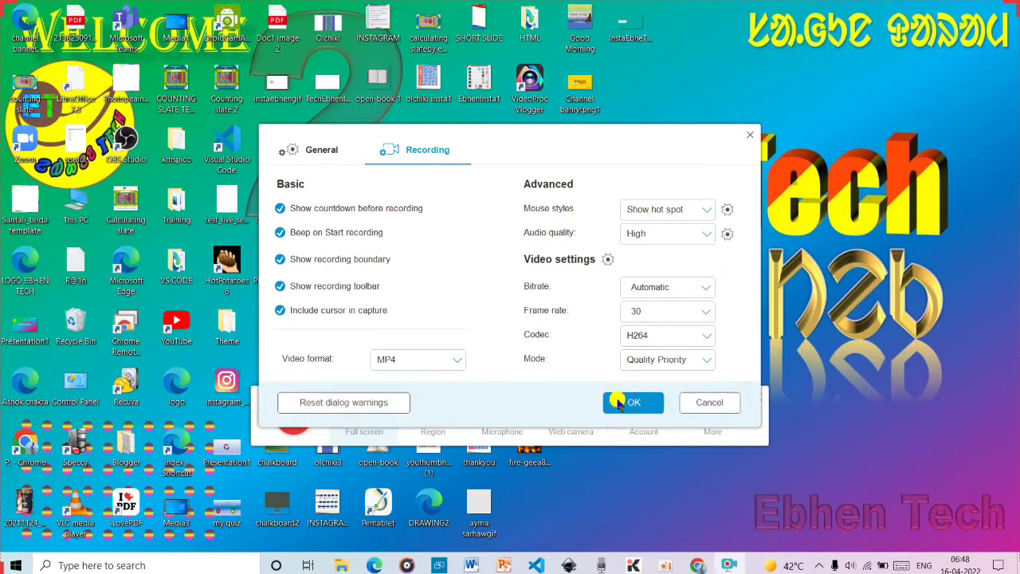
pyautogui.click(750, 135)
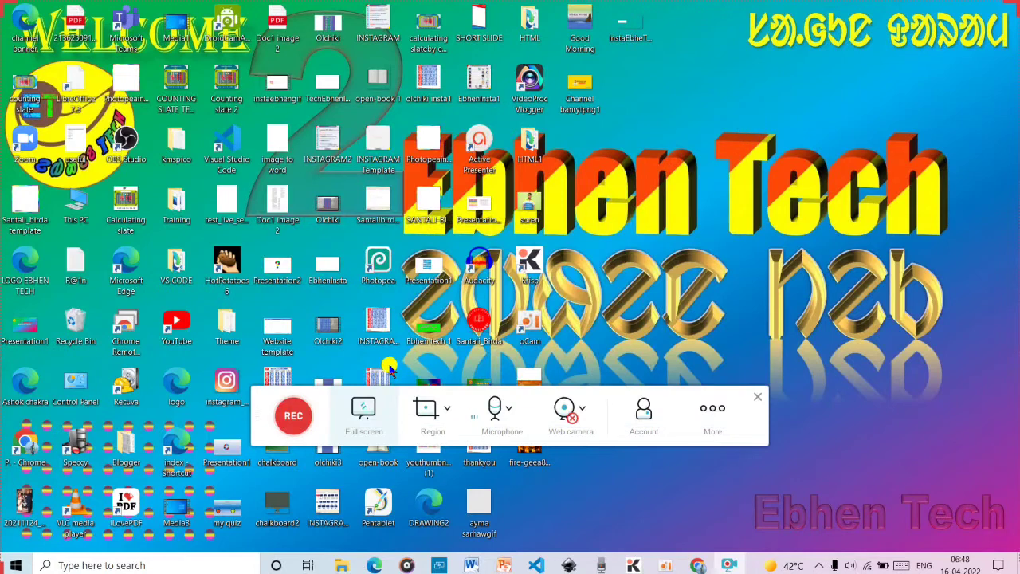
# Start a full-screen recording, move the recording toolbar down near the taskbar, and show its annotation tools.
pyautogui.click(295, 415)
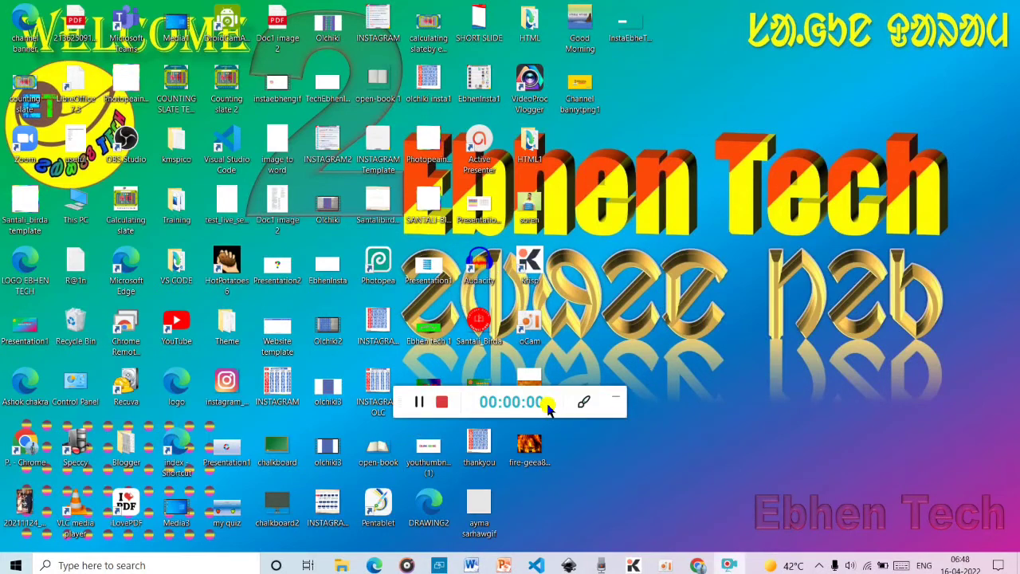
pyautogui.moveTo(402, 400); pyautogui.dragTo(519, 522)
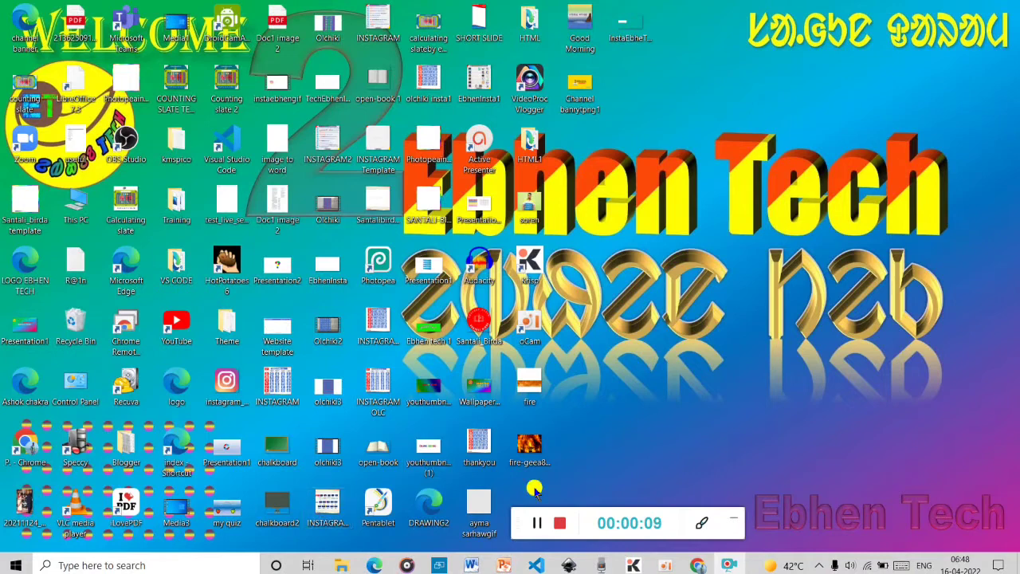
pyautogui.click(705, 528)
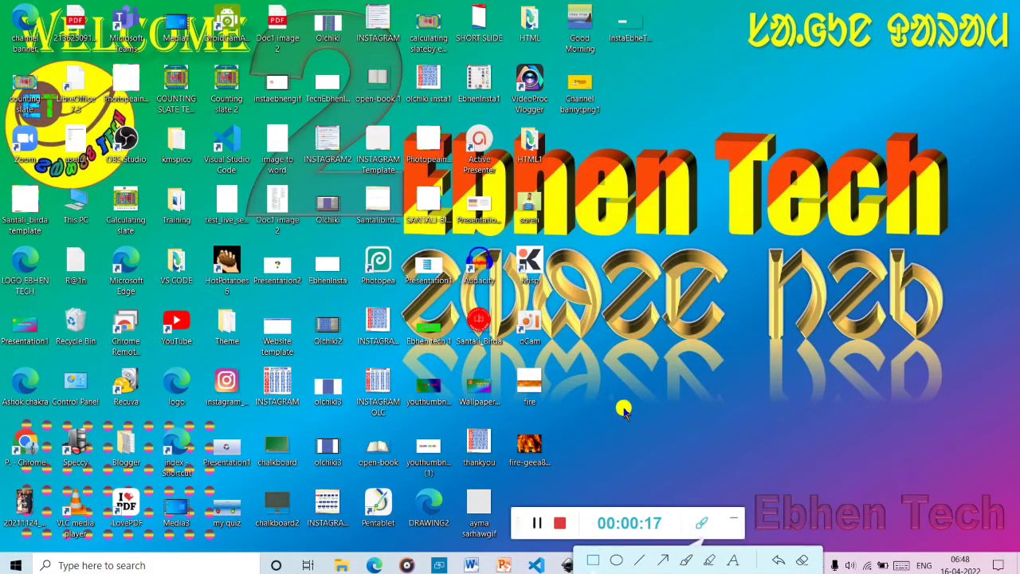
# Try the rectangle annotation and draw a red arrow on the desktop below the wallpaper's Ebhen Tech lettering.
pyautogui.moveTo(665, 431); pyautogui.dragTo(732, 476)
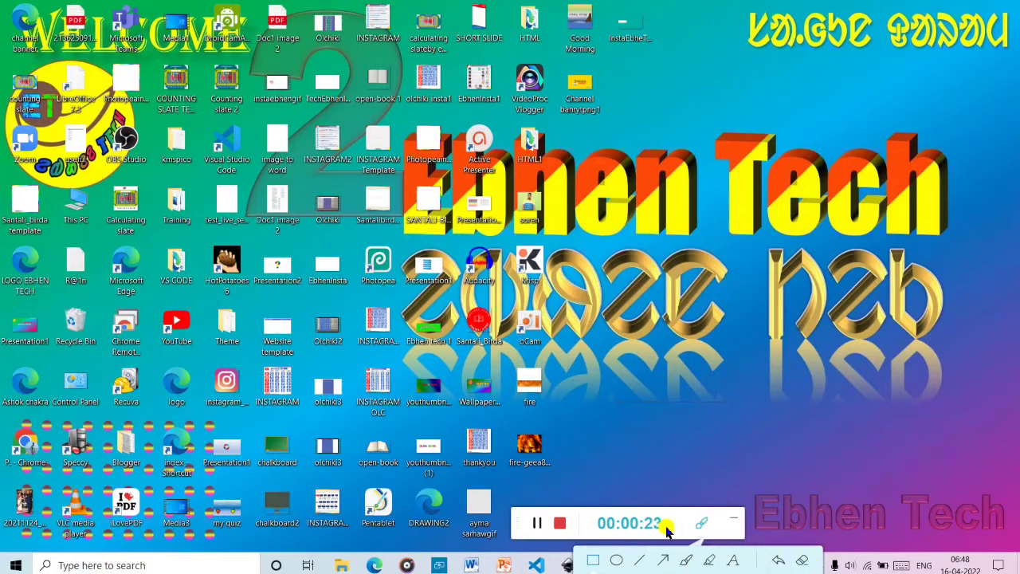
pyautogui.click(663, 560)
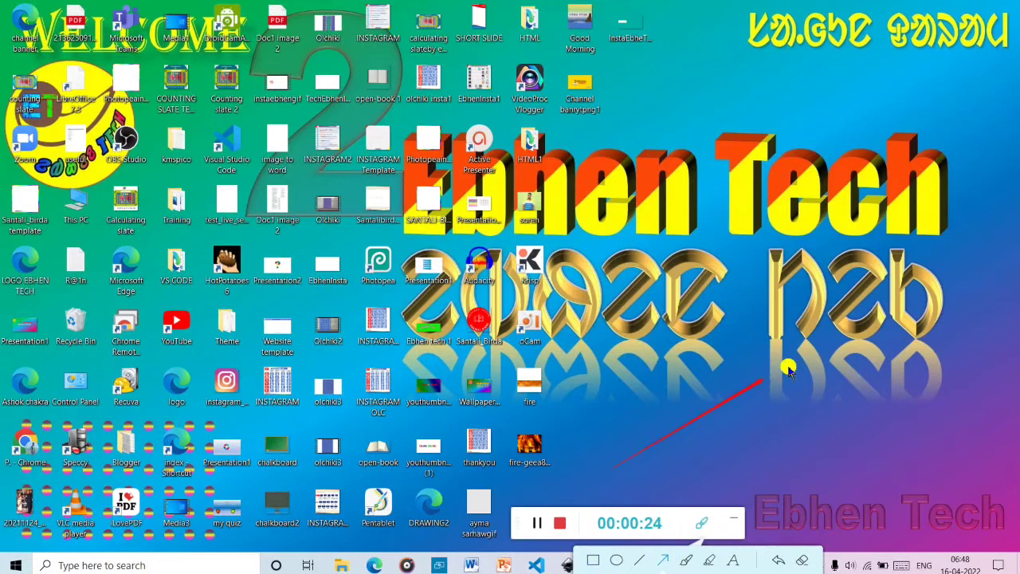
pyautogui.moveTo(788, 368); pyautogui.dragTo(797, 364)
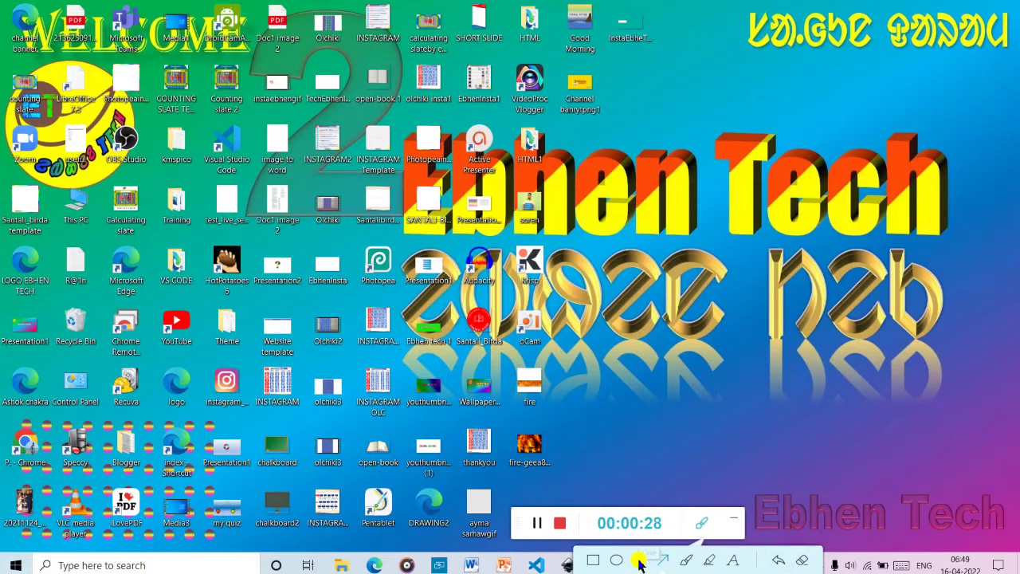
# Draw a red ellipse annotation around the start of the word Tech on the wallpaper and undo it.
pyautogui.click(614, 561)
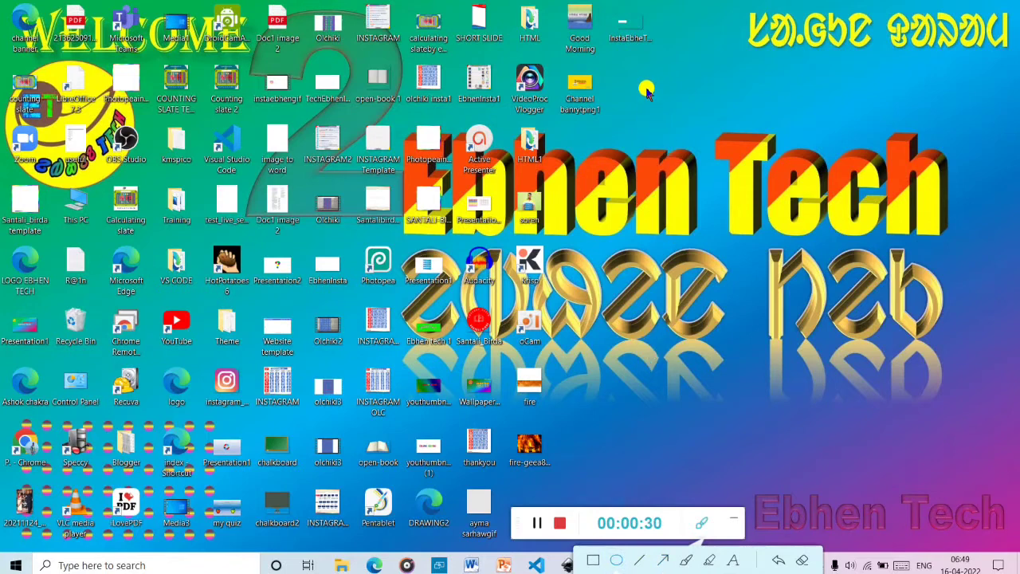
pyautogui.moveTo(649, 89); pyautogui.dragTo(872, 291)
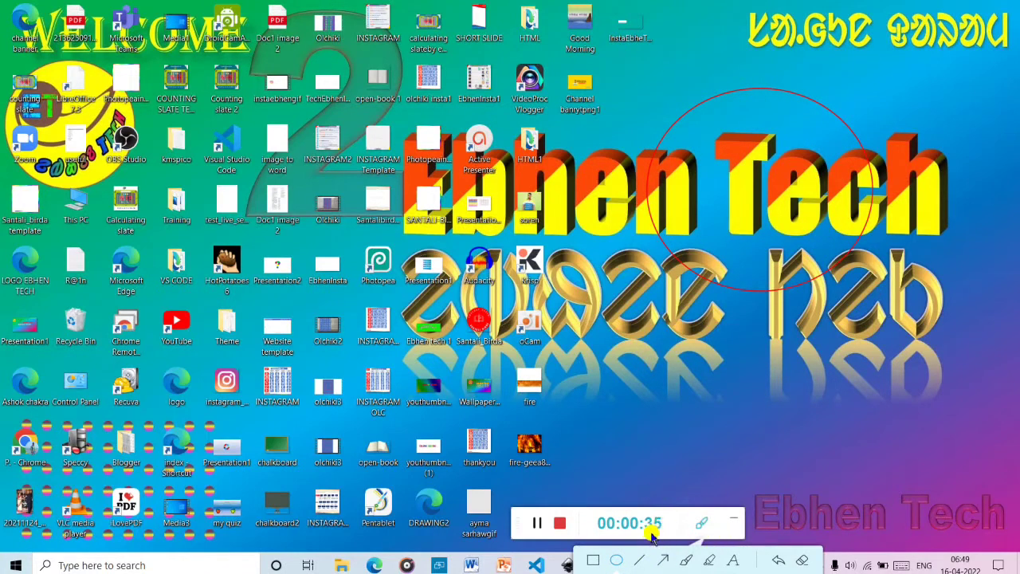
pyautogui.click(775, 563)
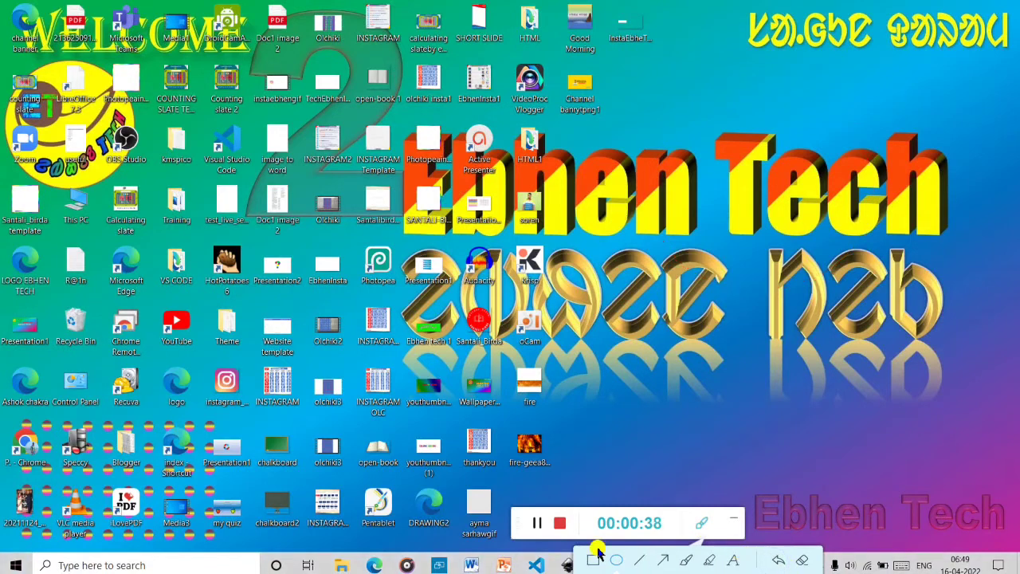
# Scribble a freehand brush annotation on the empty desktop area above the recording toolbar and undo it.
pyautogui.click(500, 564)
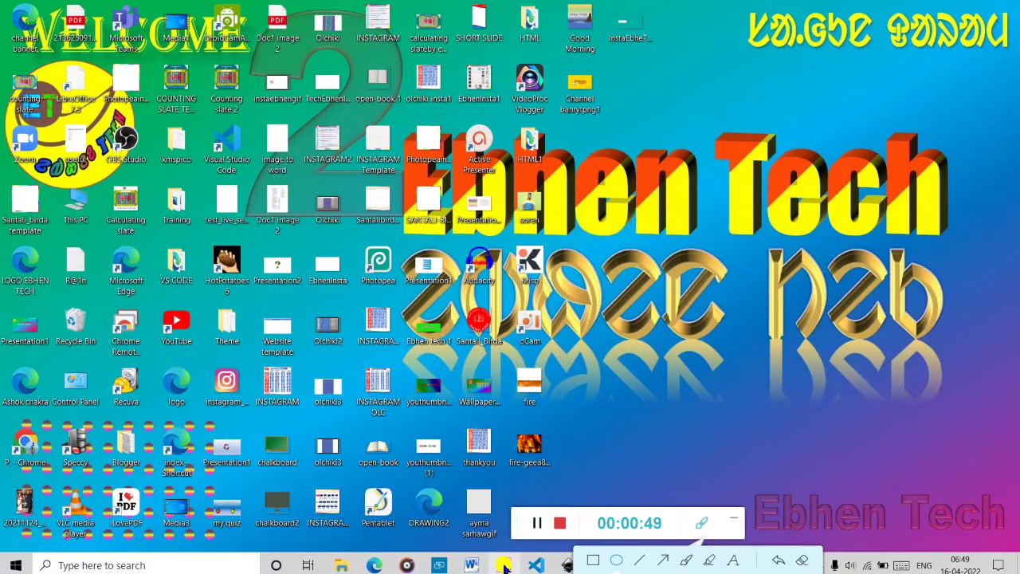
pyautogui.click(688, 561)
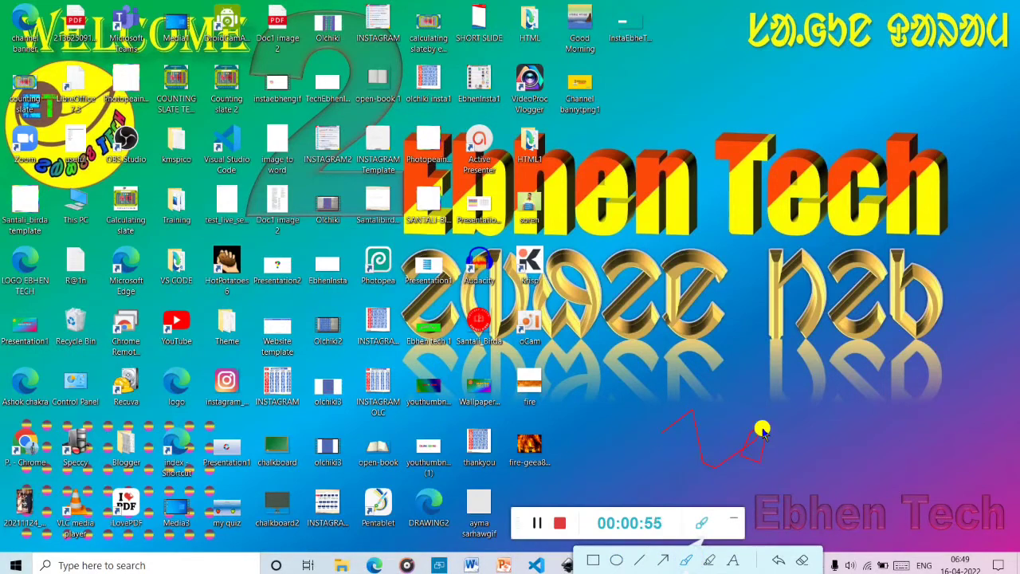
pyautogui.moveTo(763, 431)
pyautogui.mouseDown()
pyautogui.moveTo(609, 378)
pyautogui.moveTo(669, 426)
pyautogui.mouseUp()
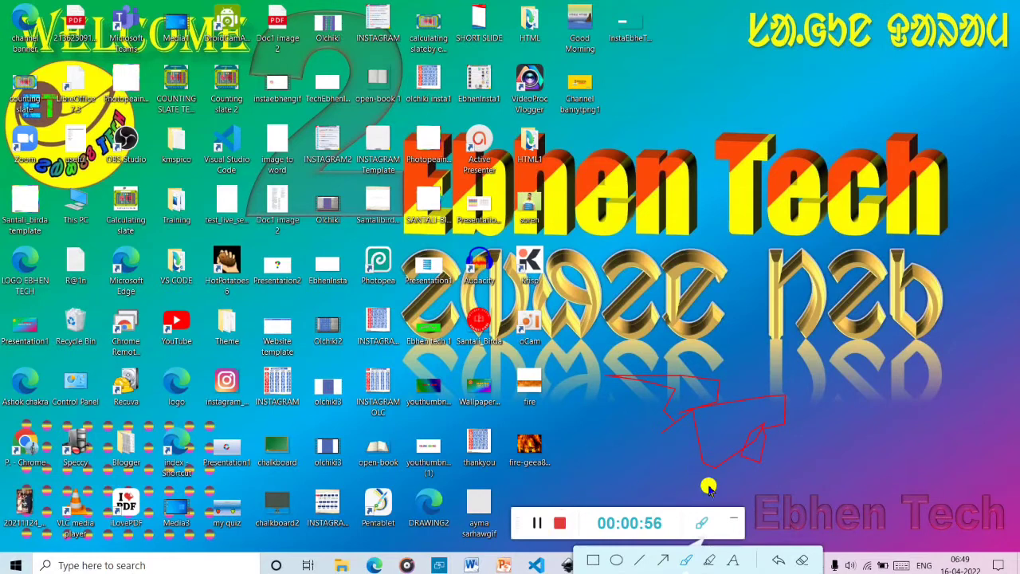
pyautogui.click(777, 563)
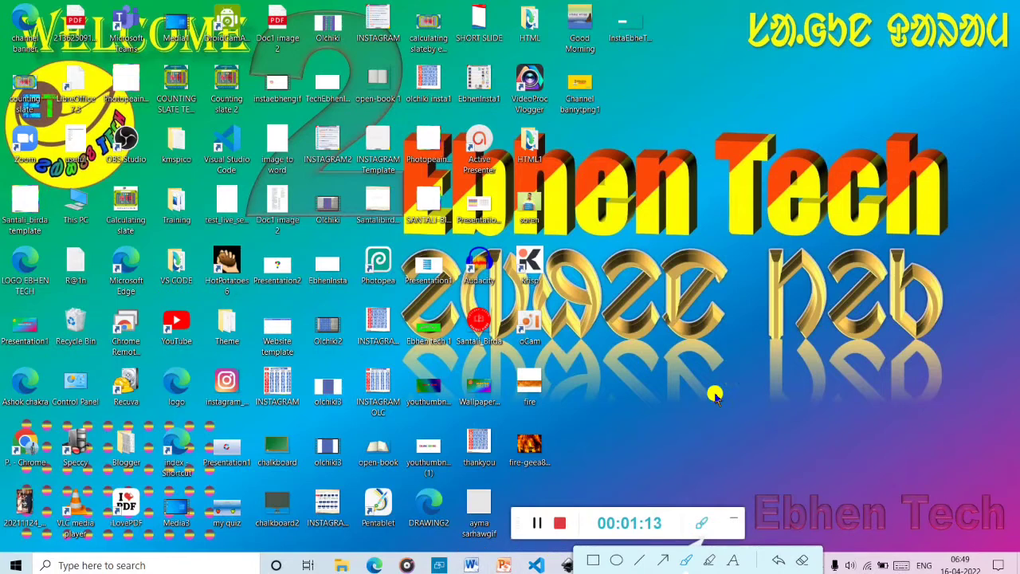
# Stop the recording and save it as a video file.
pyautogui.click(562, 526)
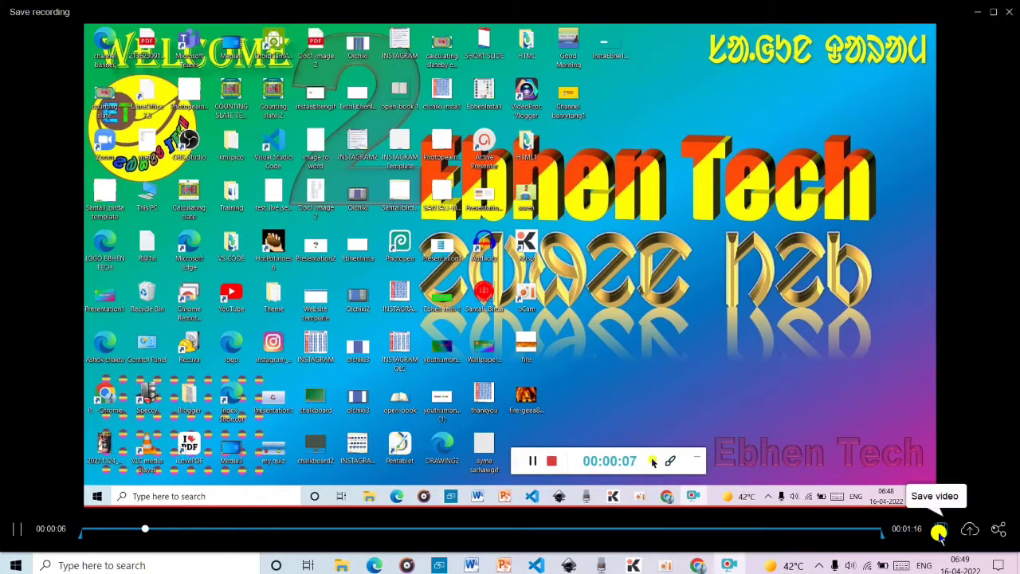
pyautogui.click(940, 533)
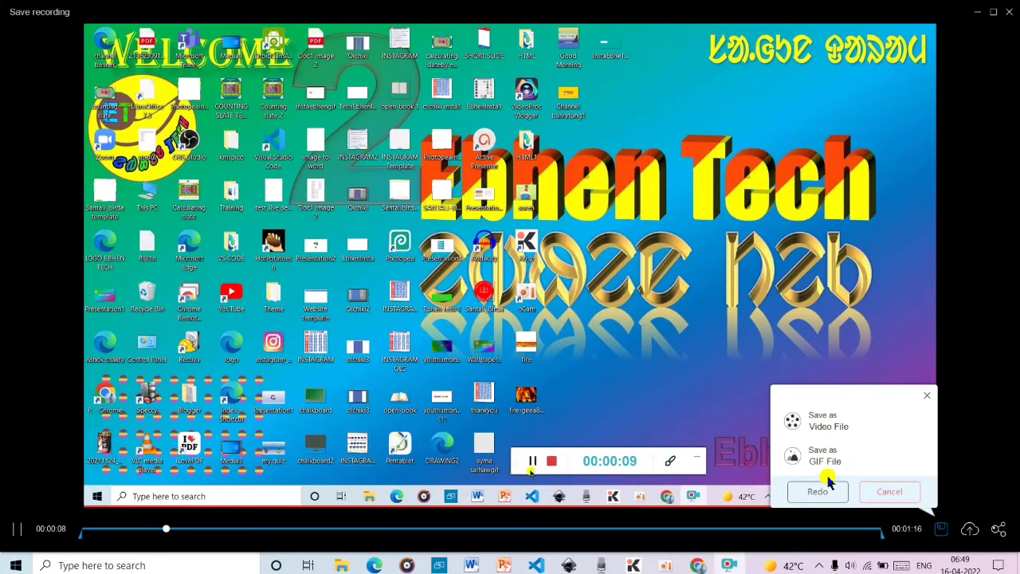
pyautogui.click(837, 422)
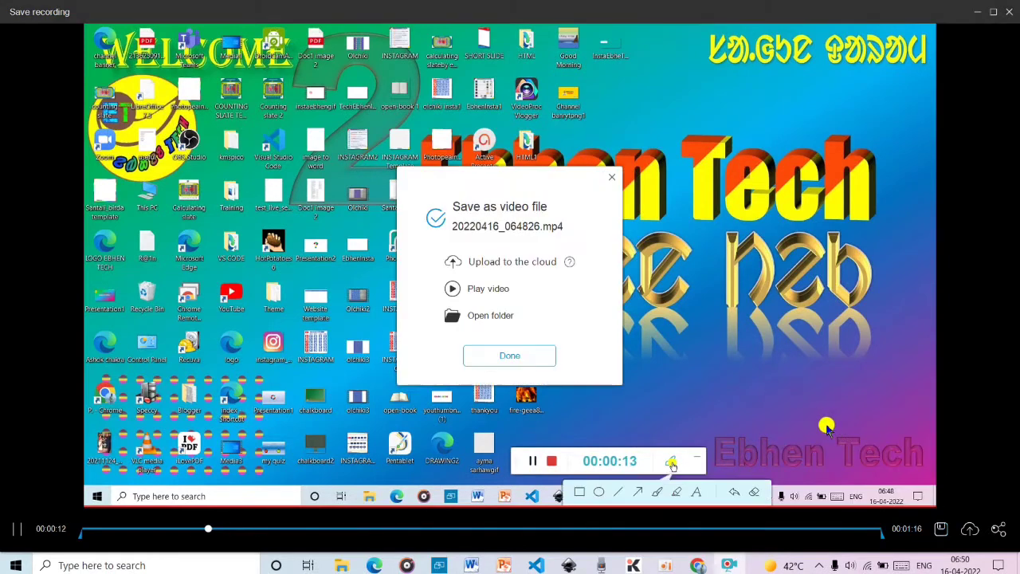
# Open the folder of the saved recording, play 20220416_064826, skip through it to near the end, and close the player.
pyautogui.click(495, 315)
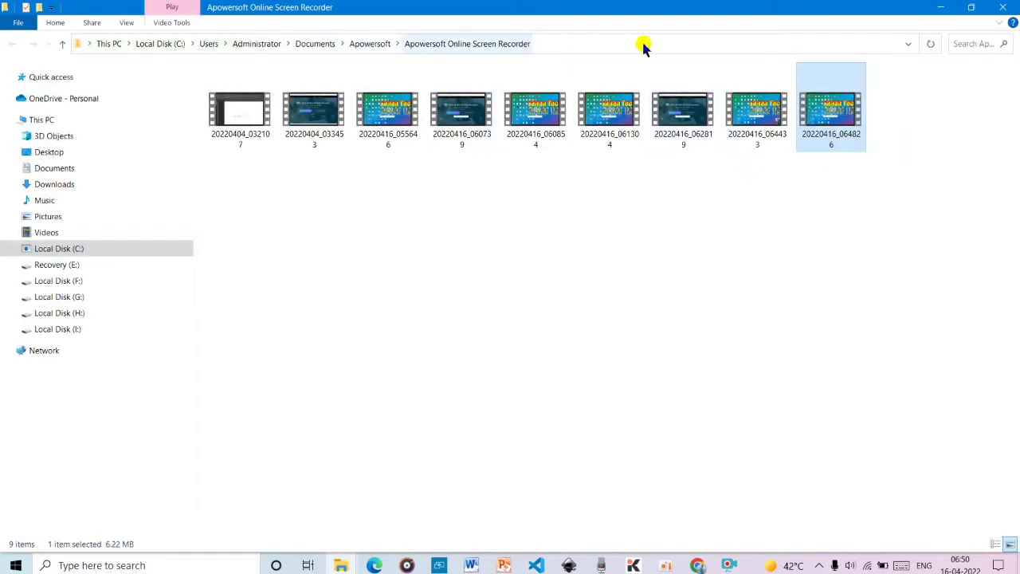
pyautogui.doubleClick(833, 128)
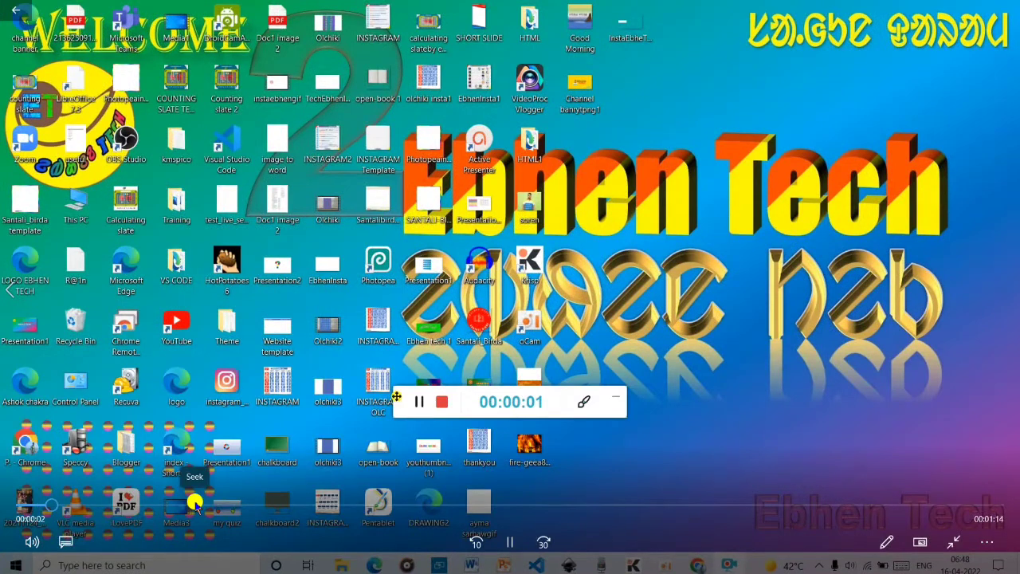
pyautogui.click(283, 505)
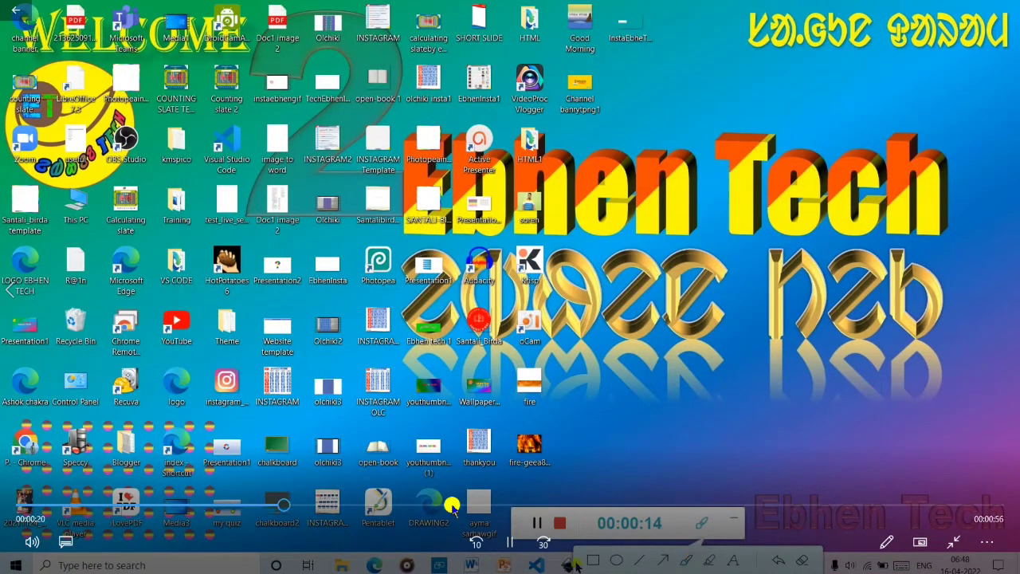
pyautogui.click(451, 504)
pyautogui.click(686, 506)
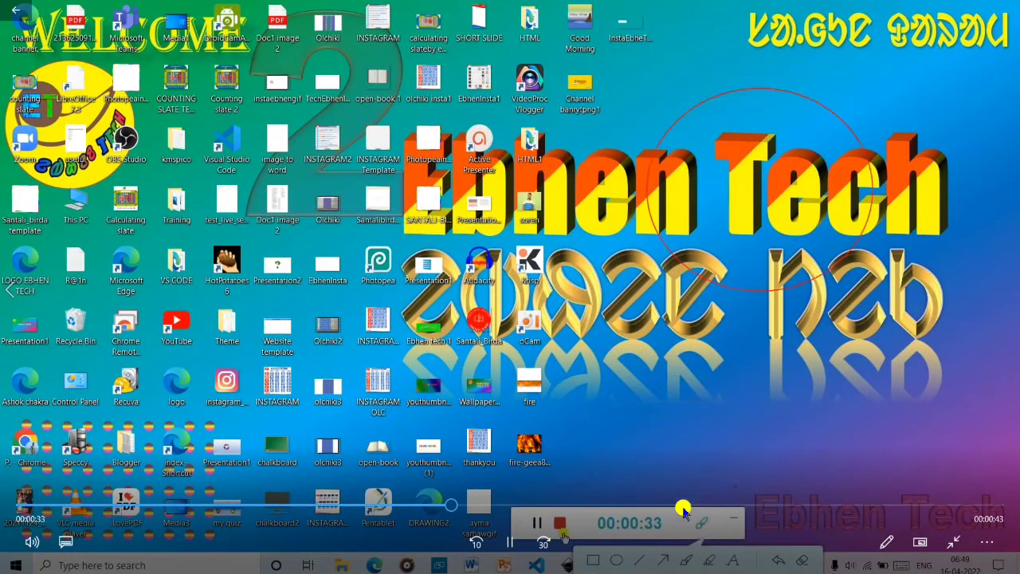
pyautogui.click(765, 505)
pyautogui.click(825, 505)
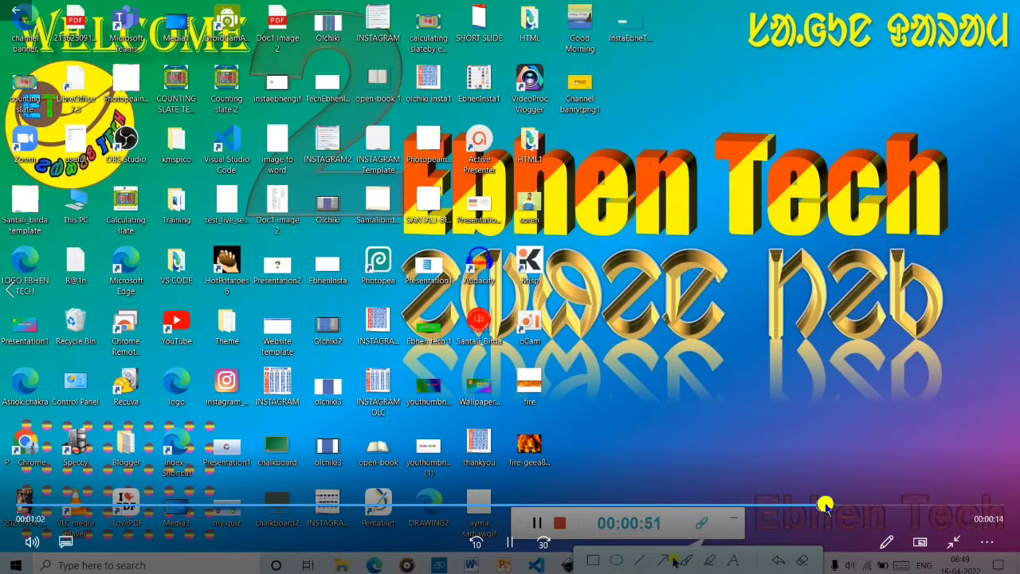
pyautogui.click(913, 505)
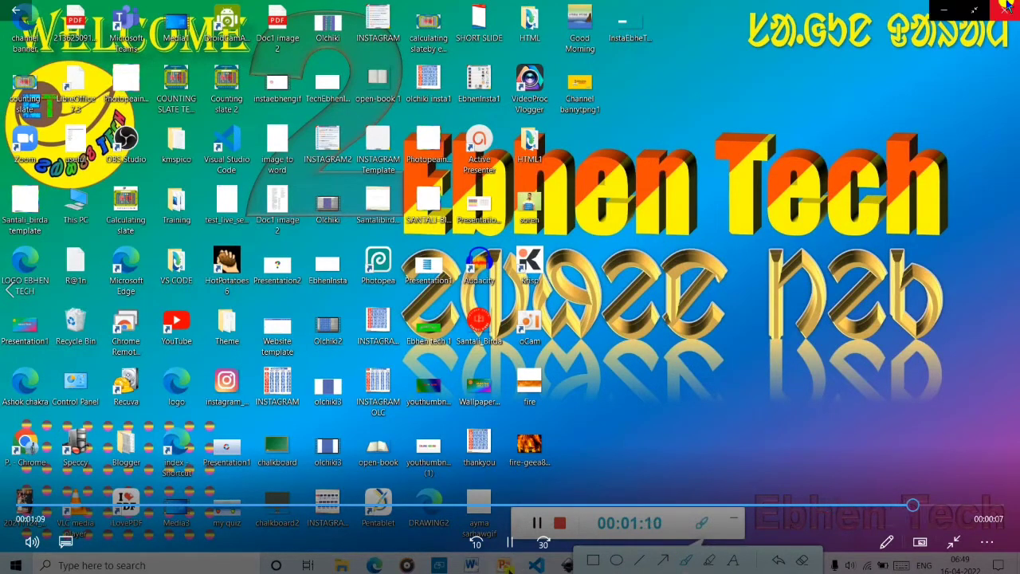
pyautogui.click(1006, 7)
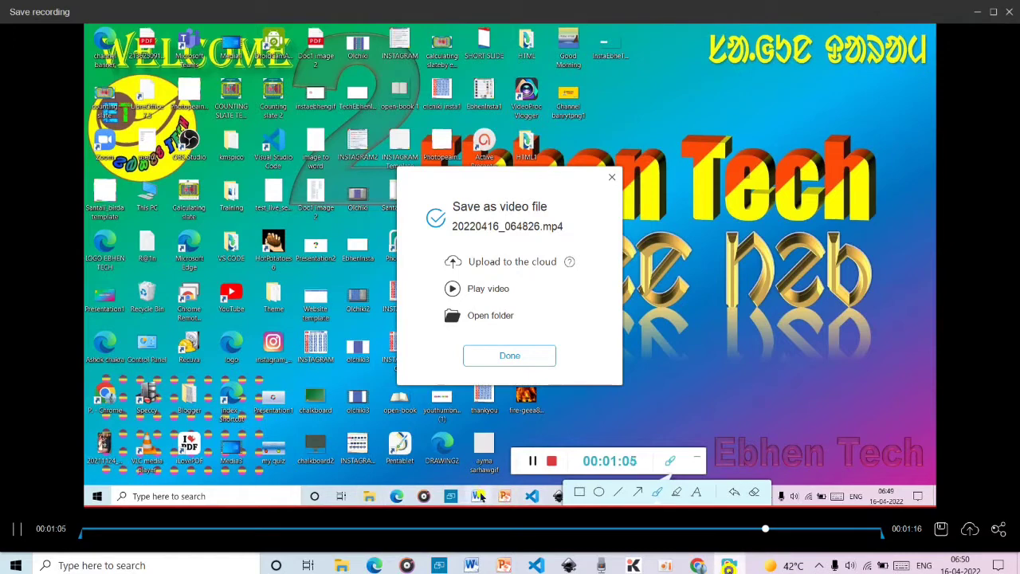
# Close the Save recording window and exit the Apowersoft recorder toolbar.
pyautogui.moveTo(729, 566)
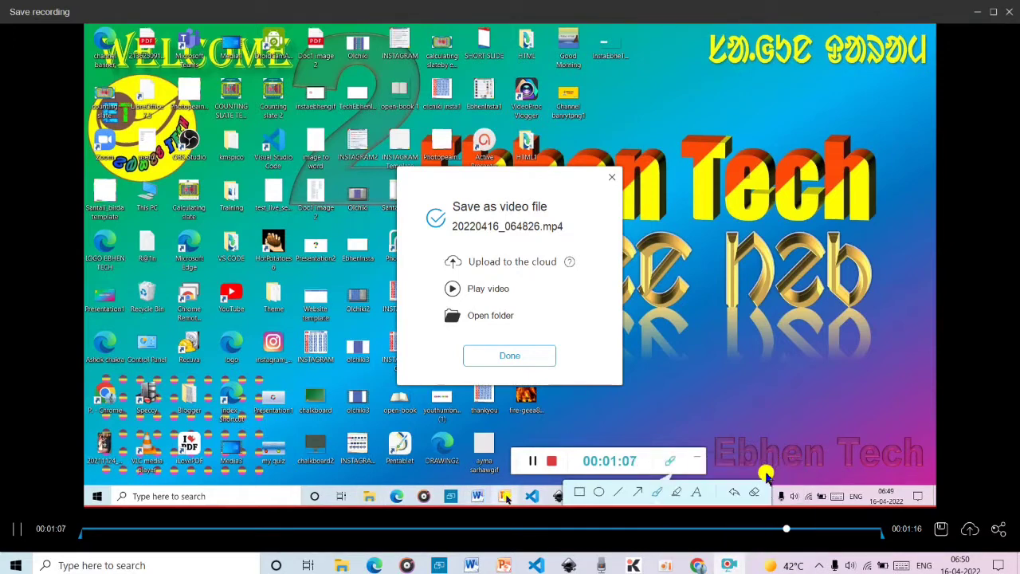
pyautogui.rightClick(733, 568)
pyautogui.click(718, 535)
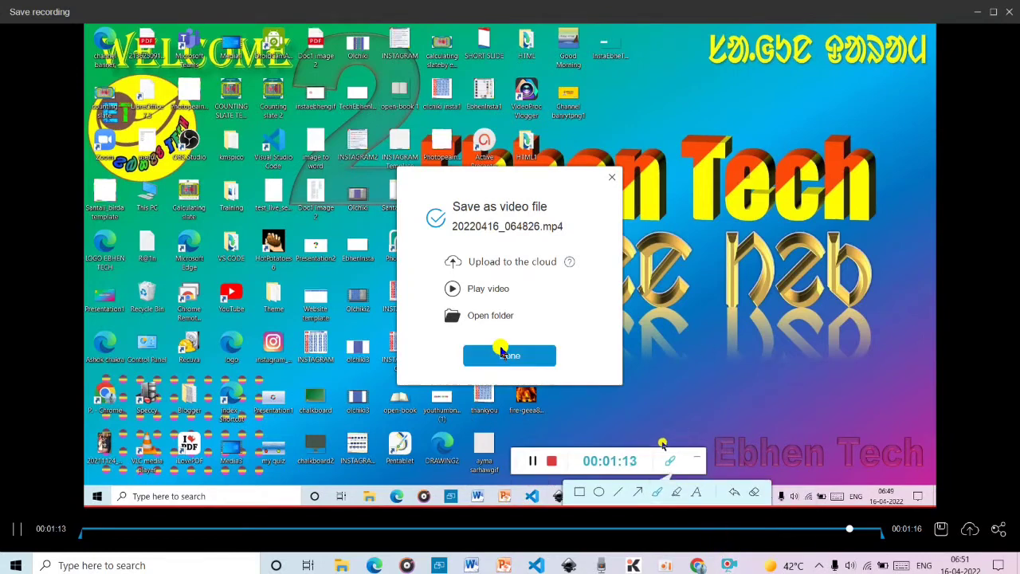
pyautogui.click(1011, 12)
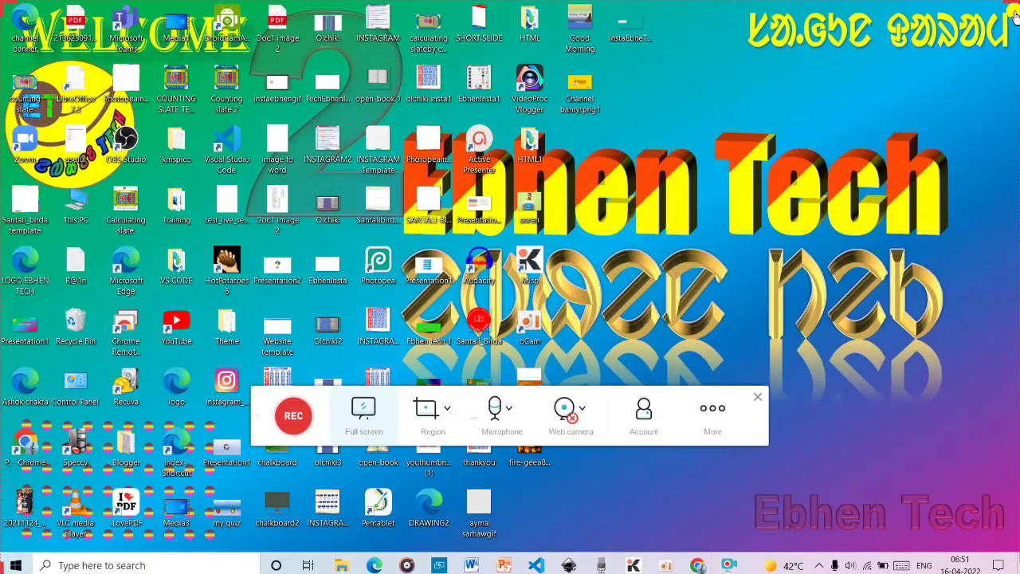
pyautogui.click(755, 405)
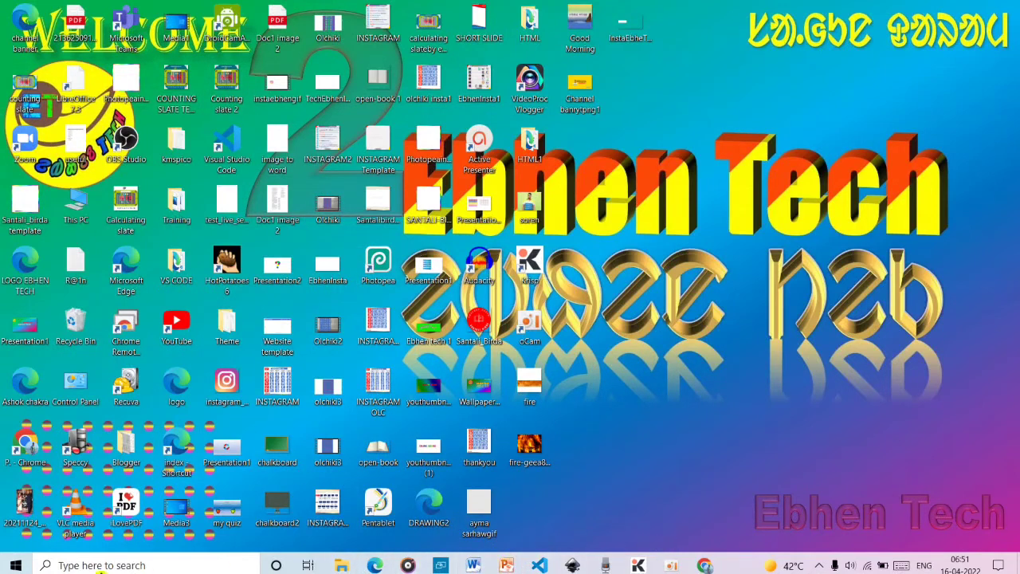
# Launch PowerPoint from the installed apps list and open the recent INSTAGRAM presentation.
pyautogui.click(15, 566)
pyautogui.scroll(-8, 75, 290)
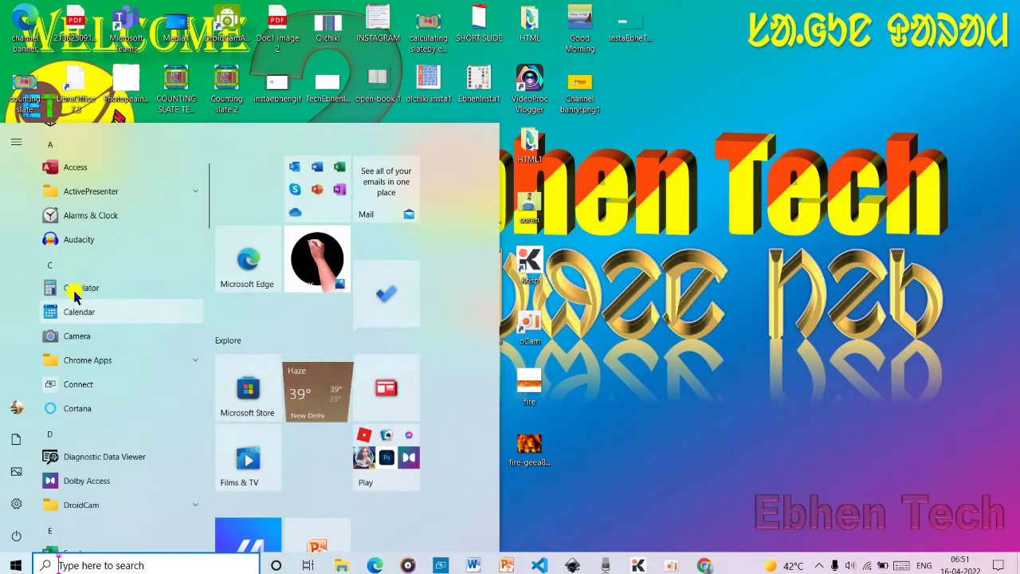
pyautogui.scroll(-15, 128, 269)
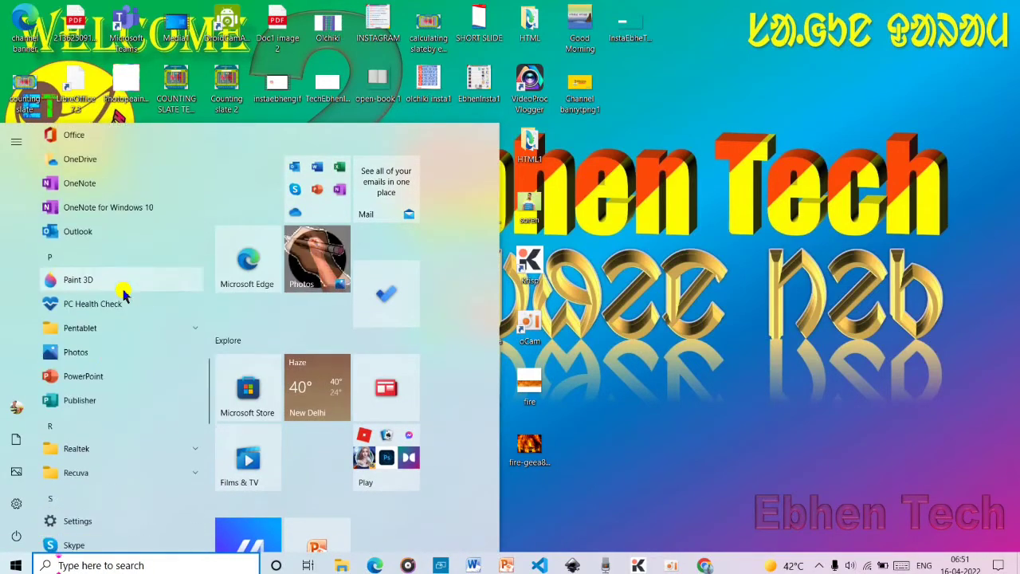
pyautogui.click(109, 376)
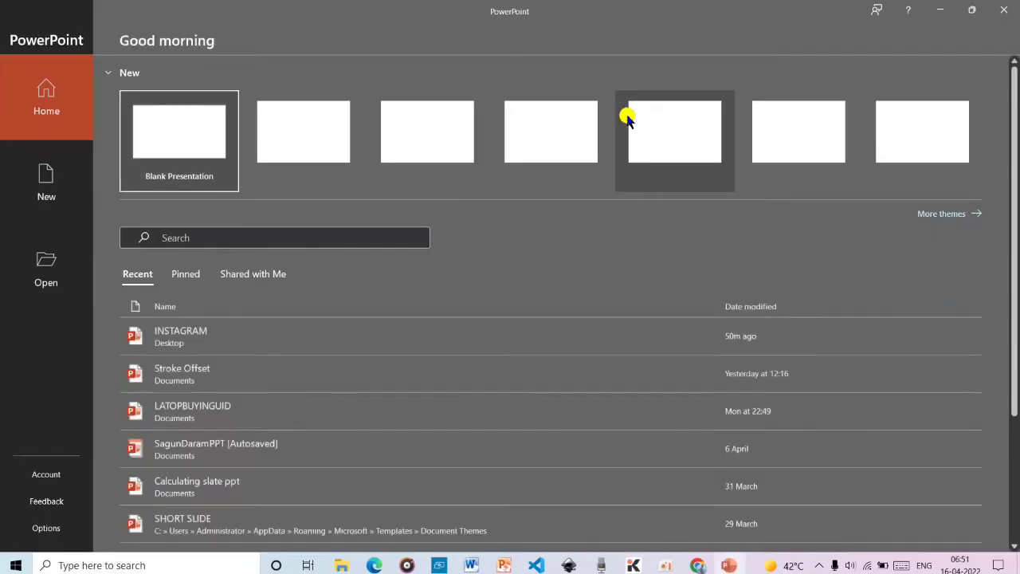
pyautogui.click(220, 342)
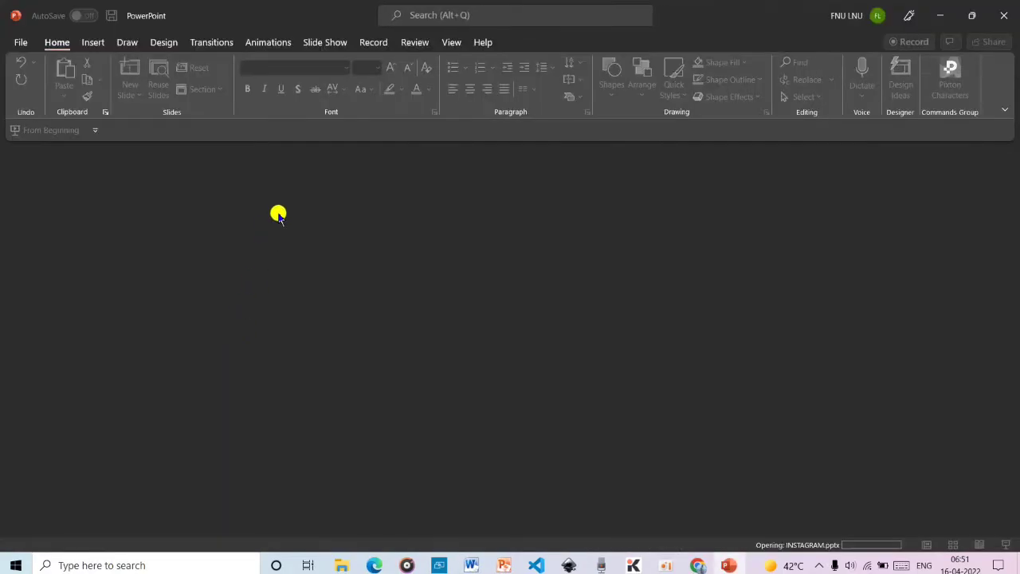
# Browse the INSTAGRAM presentation's slides, viewing slide 19 and slide 17.
pyautogui.scroll(-5, 91, 296)
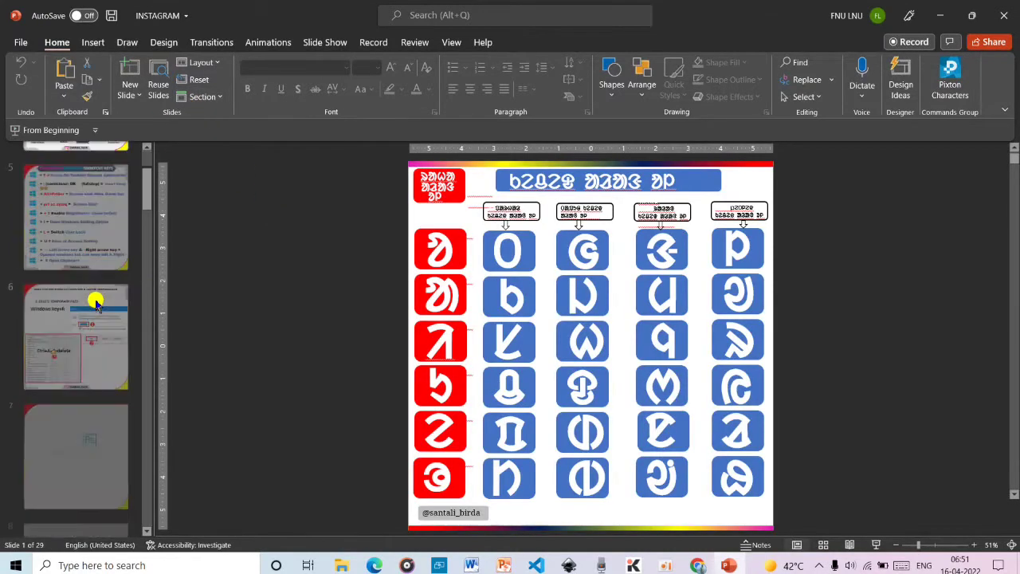
pyautogui.scroll(-6, 99, 303)
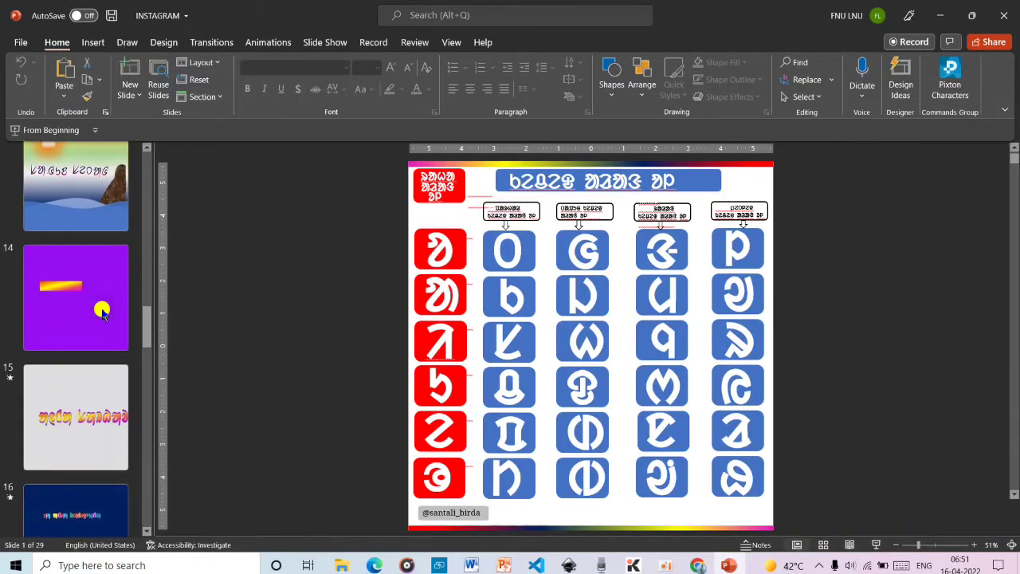
pyautogui.scroll(-3, 102, 313)
pyautogui.click(84, 232)
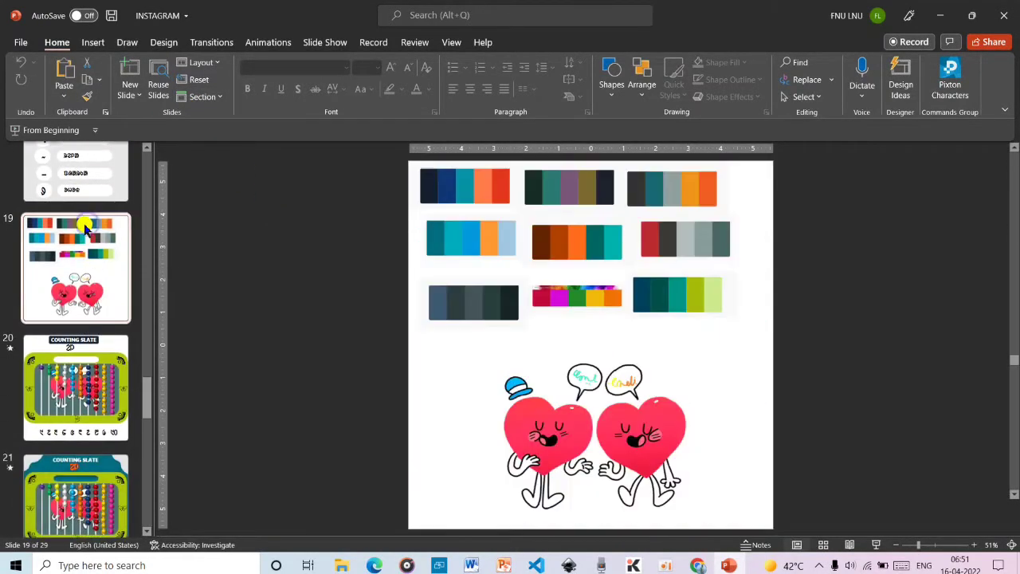
pyautogui.scroll(3, 80, 185)
pyautogui.click(80, 185)
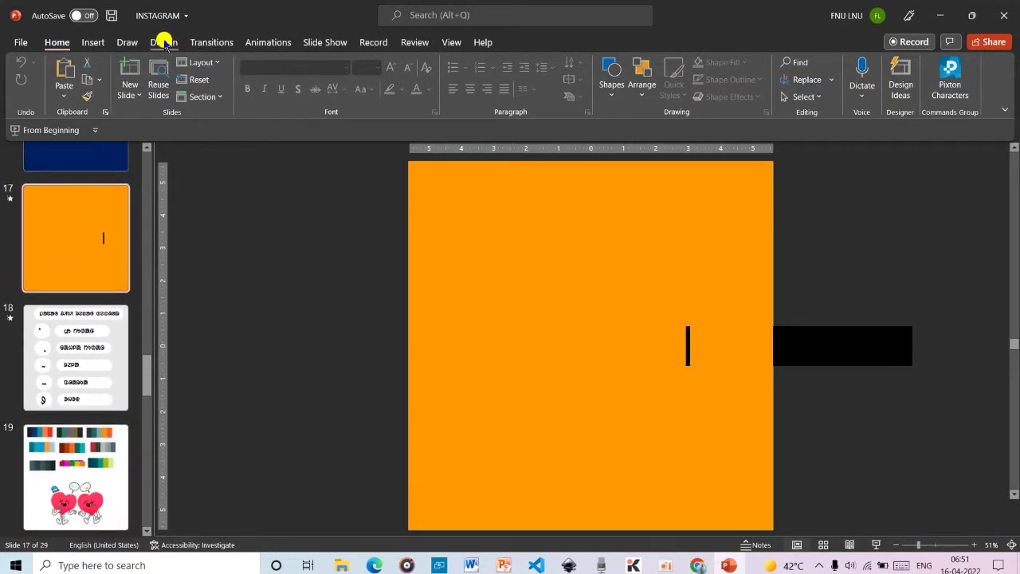
# Look through the Insert and Record commands, and open the Customize Ribbon page of PowerPoint's options.
pyautogui.click(93, 43)
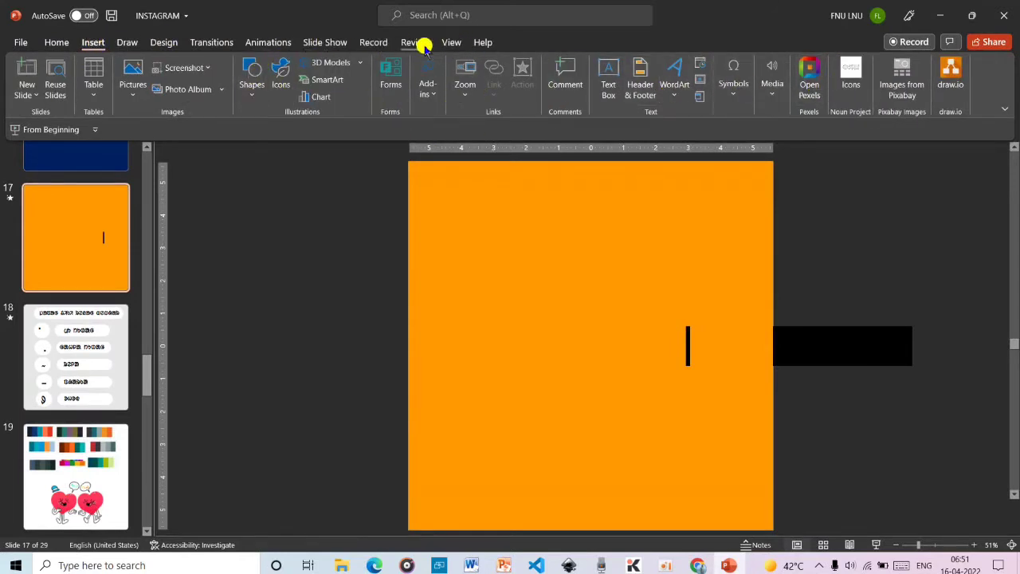
pyautogui.click(375, 43)
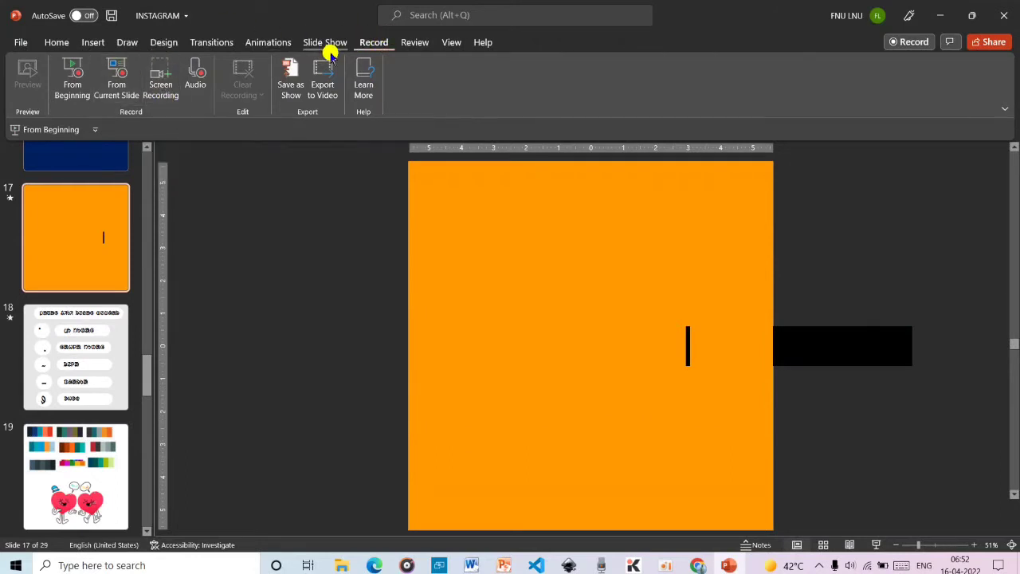
pyautogui.click(15, 42)
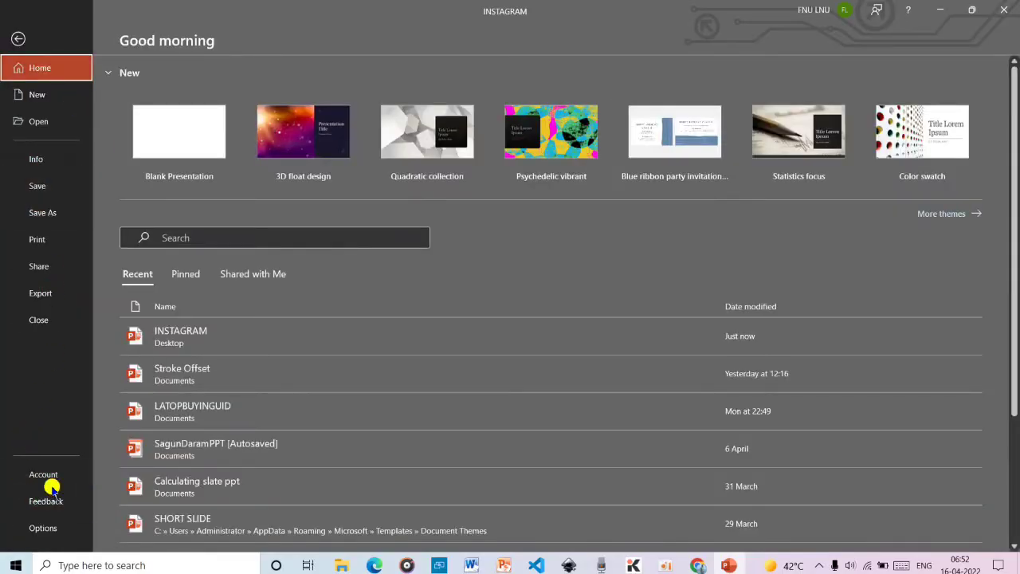
pyautogui.click(60, 529)
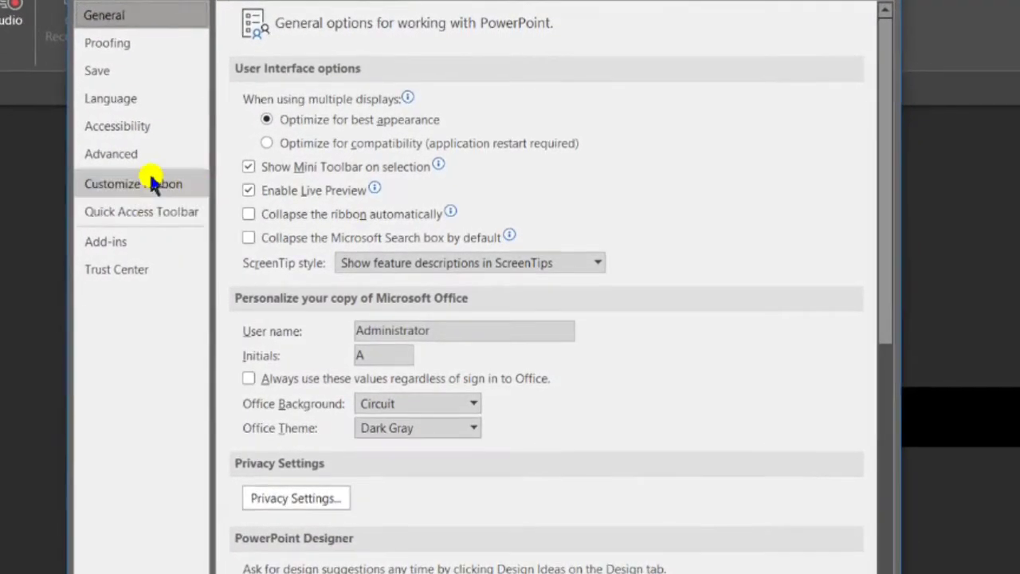
pyautogui.click(150, 152)
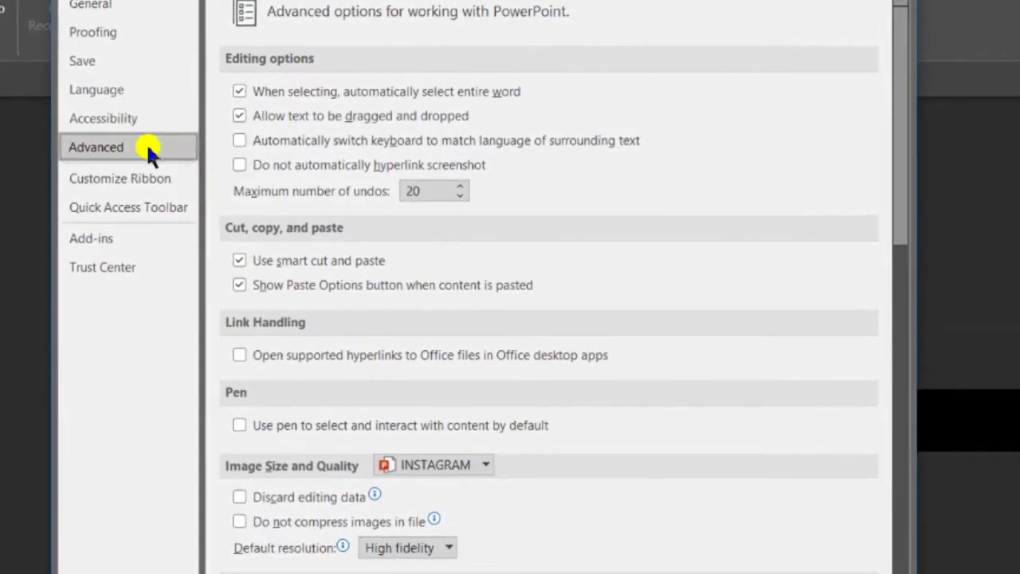
pyautogui.click(150, 175)
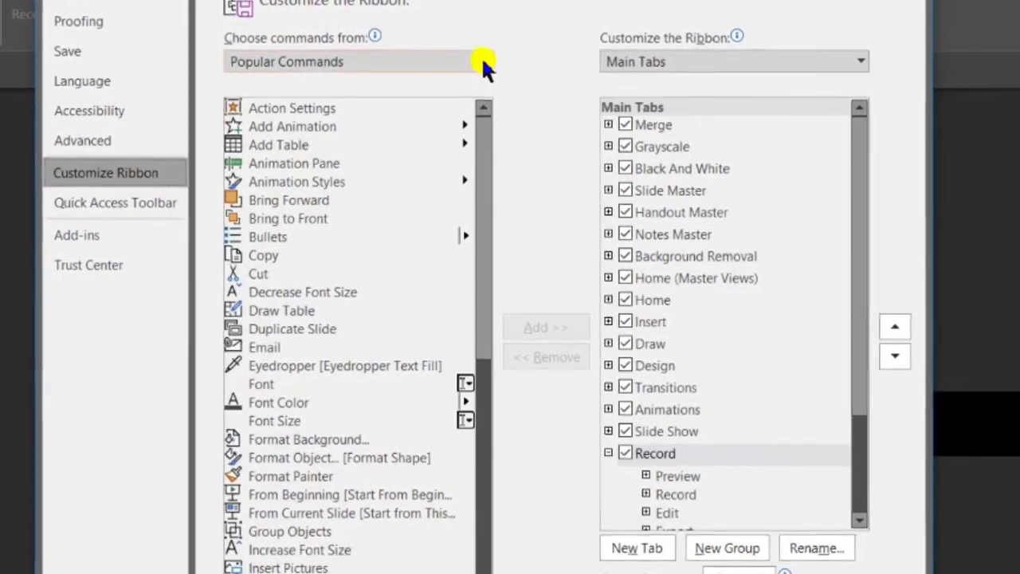
# List the Commands Not in the Ribbon, make sure Record is enabled among the main tabs, and apply the options.
pyautogui.click(483, 65)
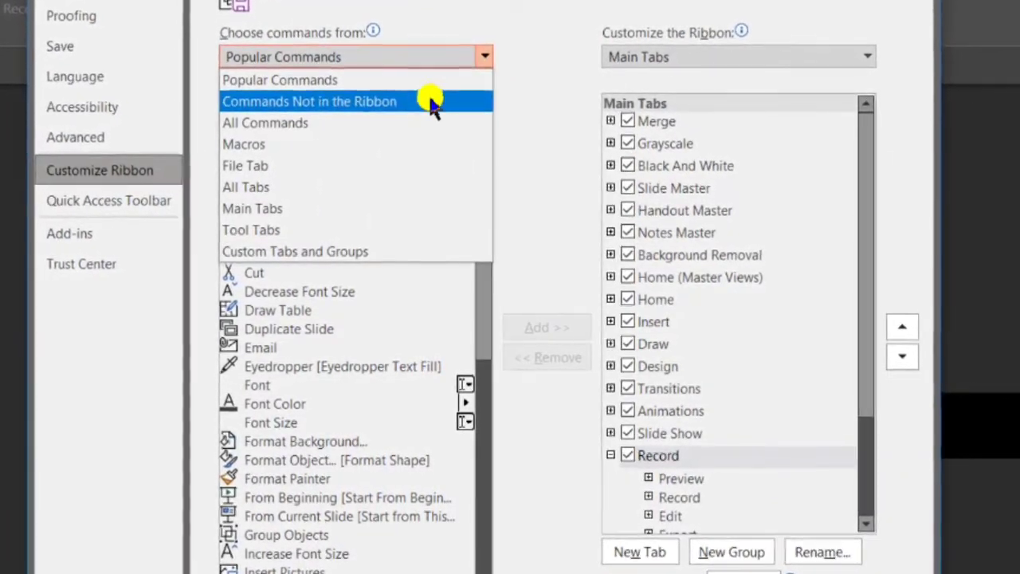
pyautogui.click(423, 103)
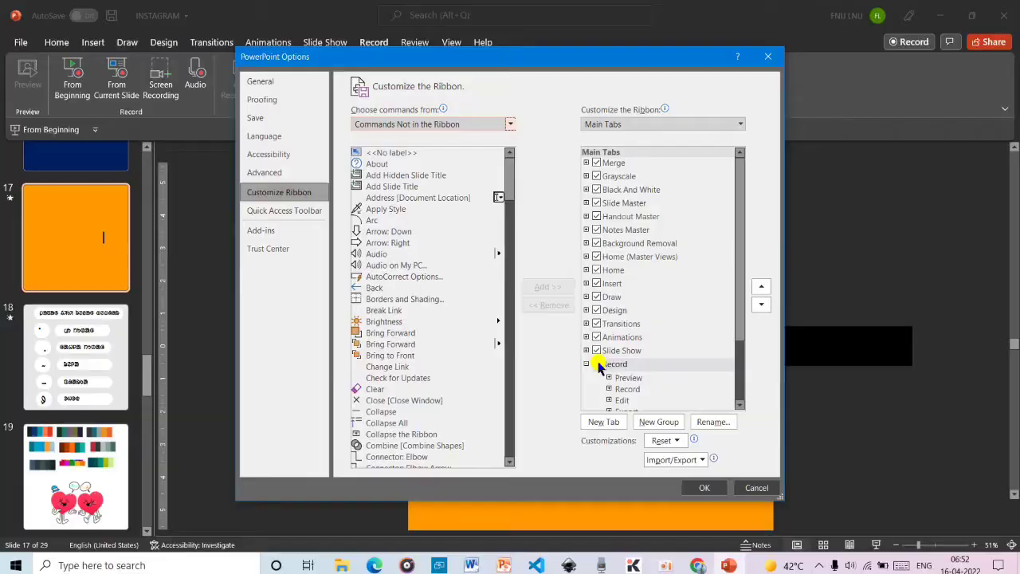
pyautogui.click(599, 366)
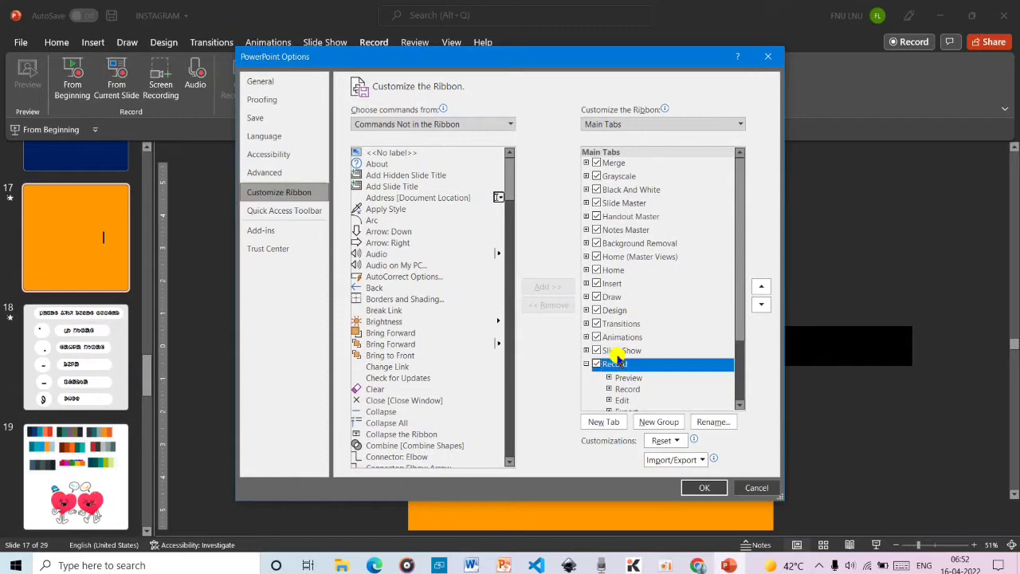
pyautogui.click(705, 487)
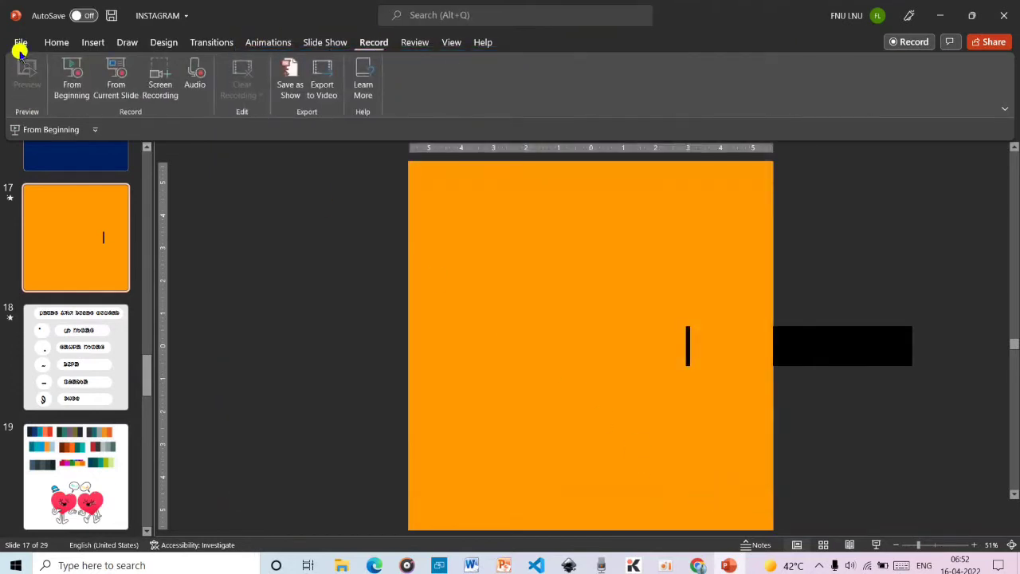
# Start a PowerPoint screen recording of an area covering nearly the whole desktop, with audio and the pointer included.
pyautogui.click(160, 73)
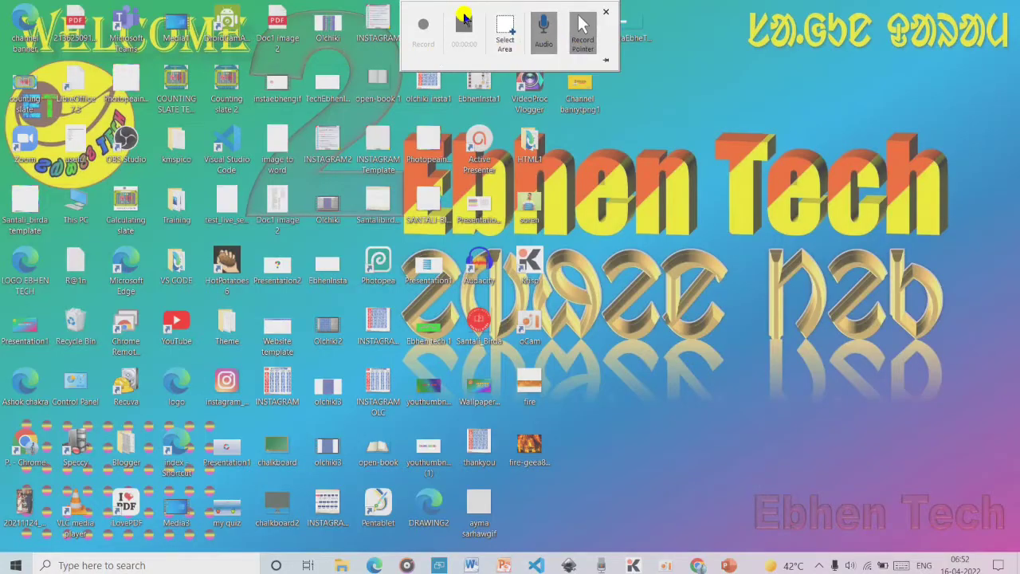
pyautogui.click(508, 24)
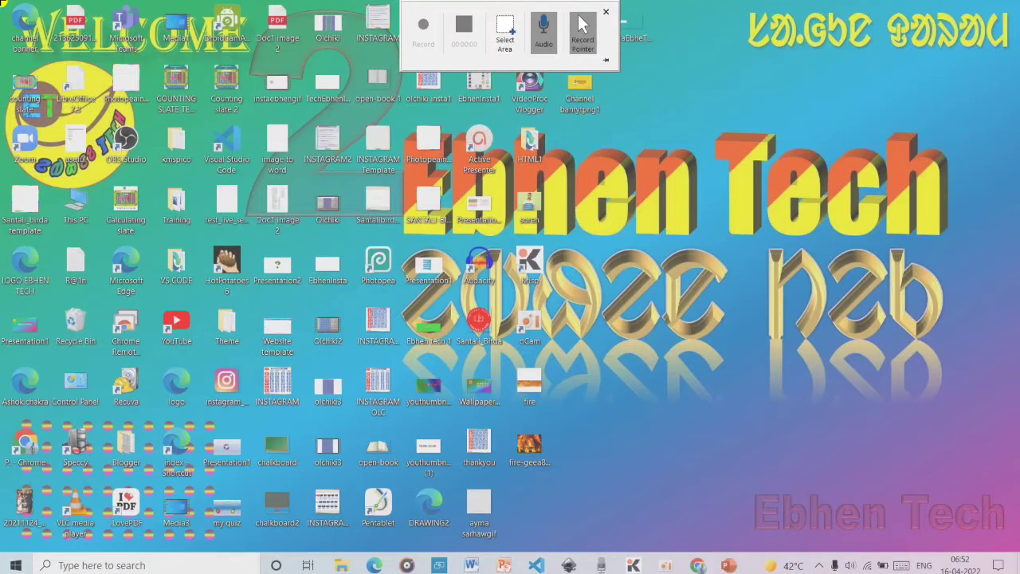
pyautogui.moveTo(2, 1); pyautogui.dragTo(1016, 494)
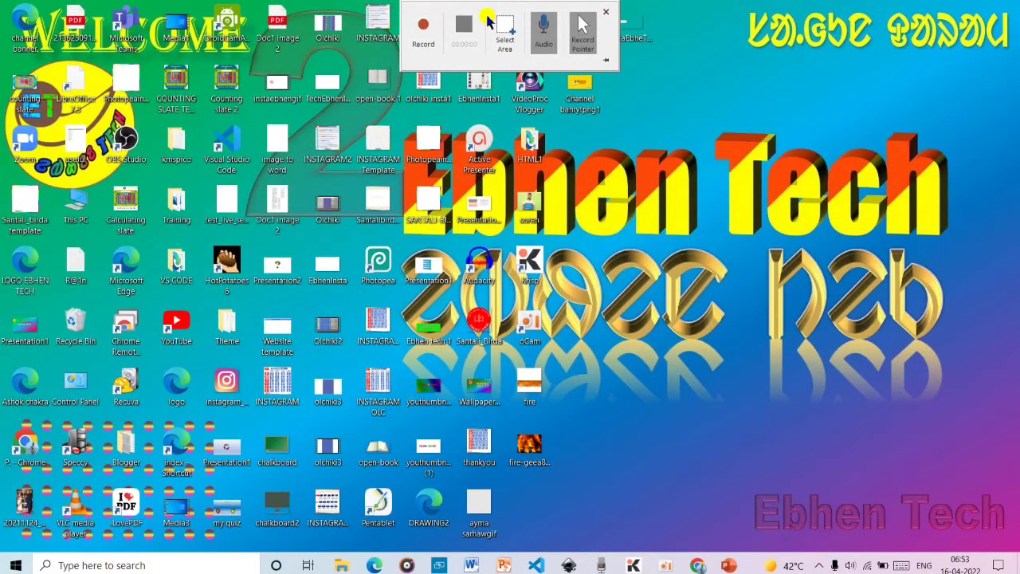
pyautogui.click(423, 25)
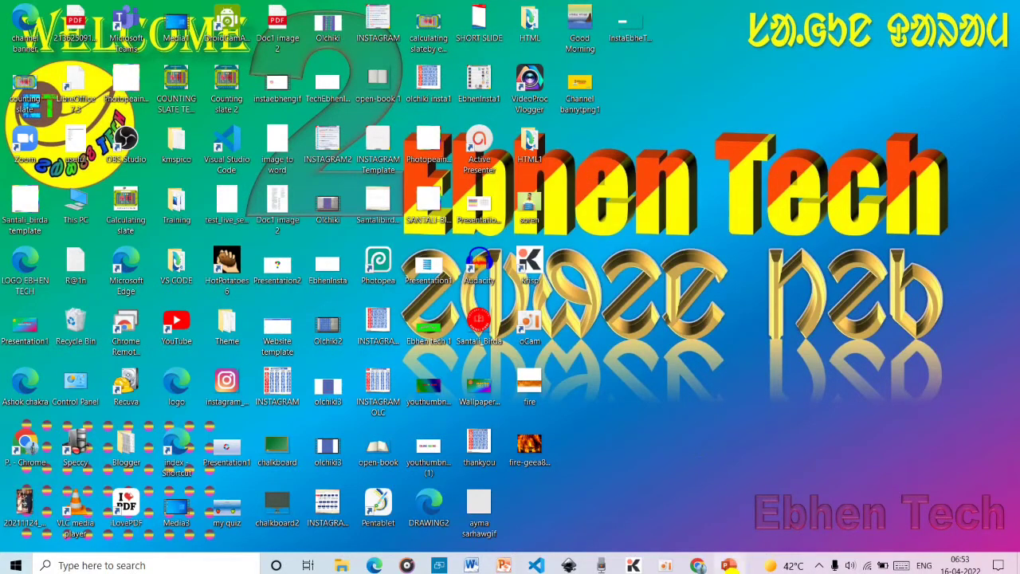
# Return to the INSTAGRAM presentation and stop the screen recording to insert the video on slide 17.
pyautogui.moveTo(729, 565)
pyautogui.click(730, 529)
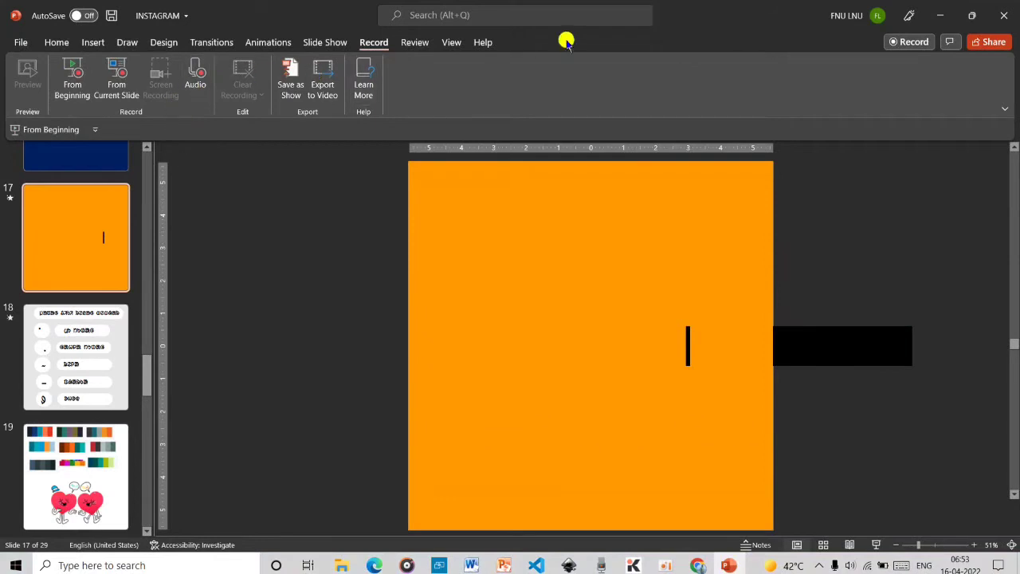
pyautogui.moveTo(638, 2)
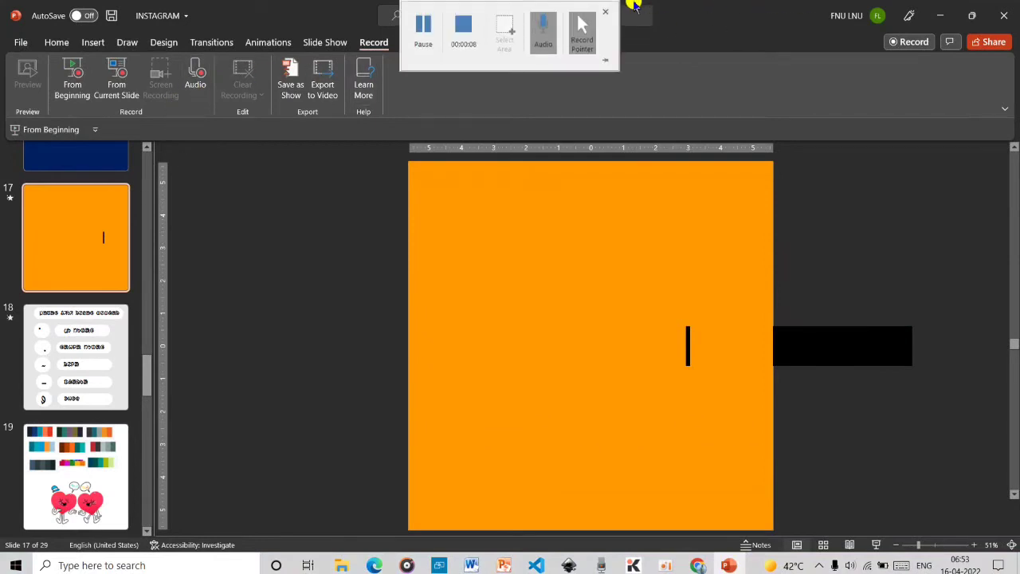
pyautogui.click(460, 32)
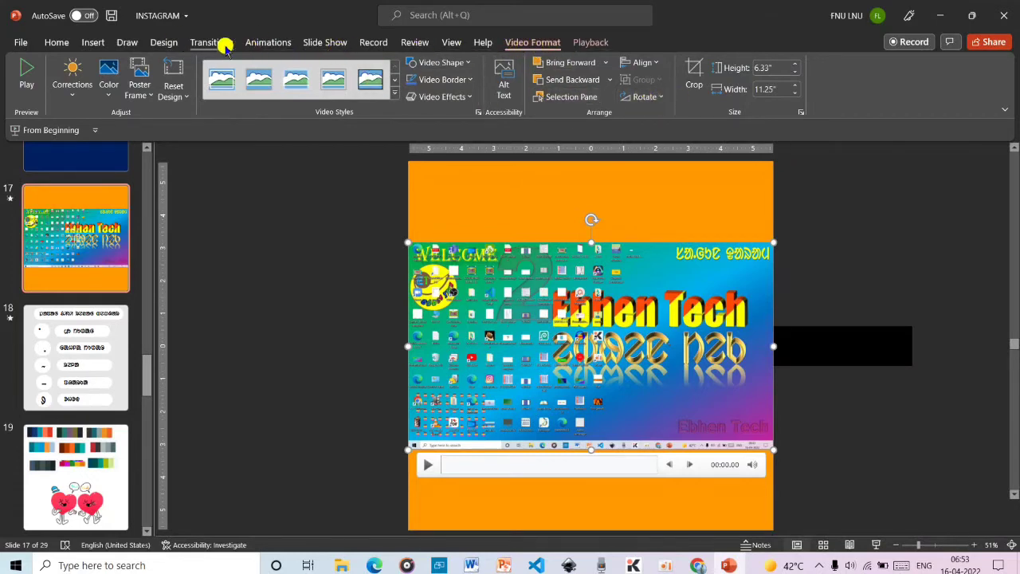
# Cancel closing the INSTAGRAM presentation and delete the inserted screen recording from slide 17.
pyautogui.click(374, 42)
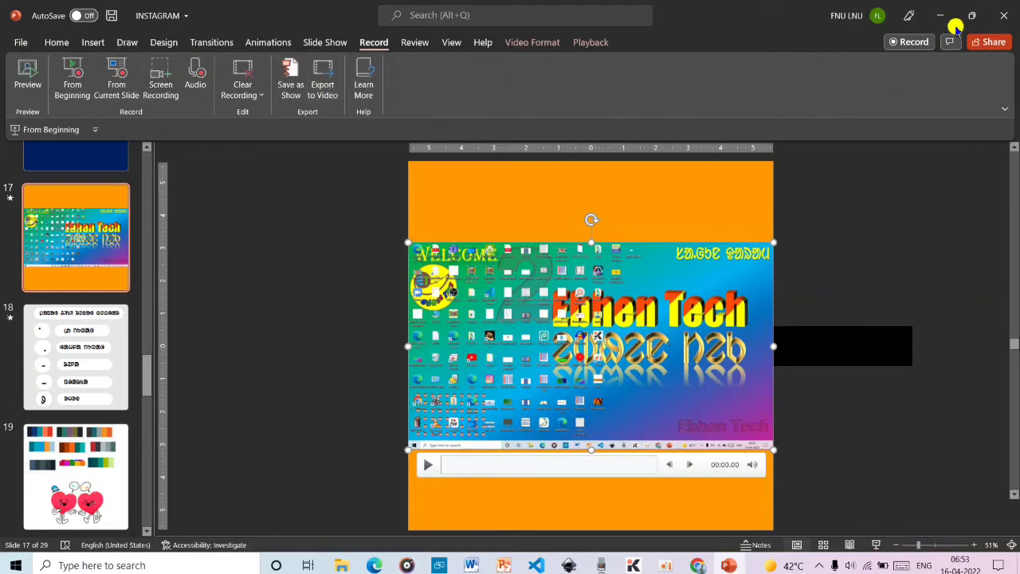
pyautogui.click(1009, 10)
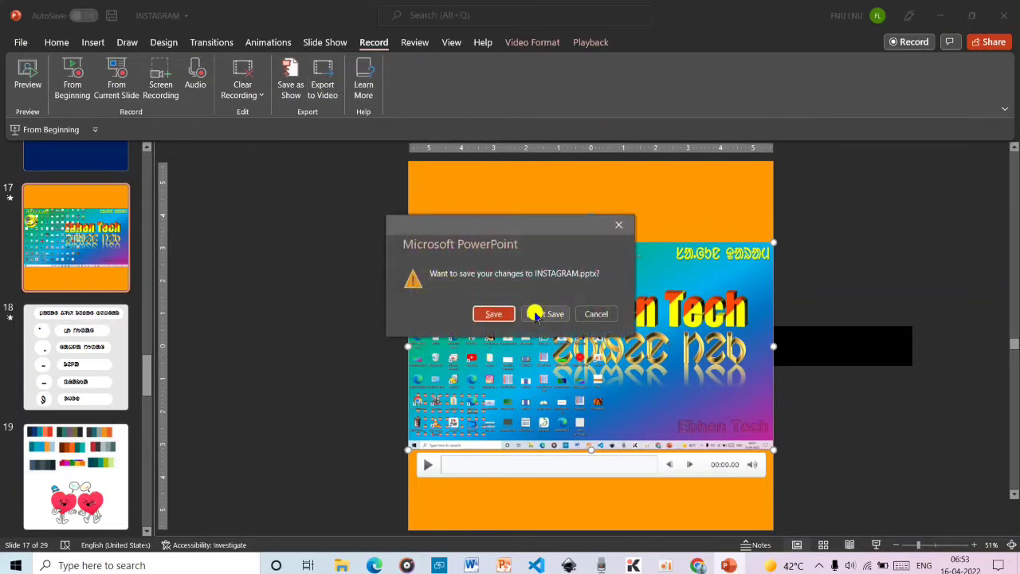
pyautogui.click(594, 314)
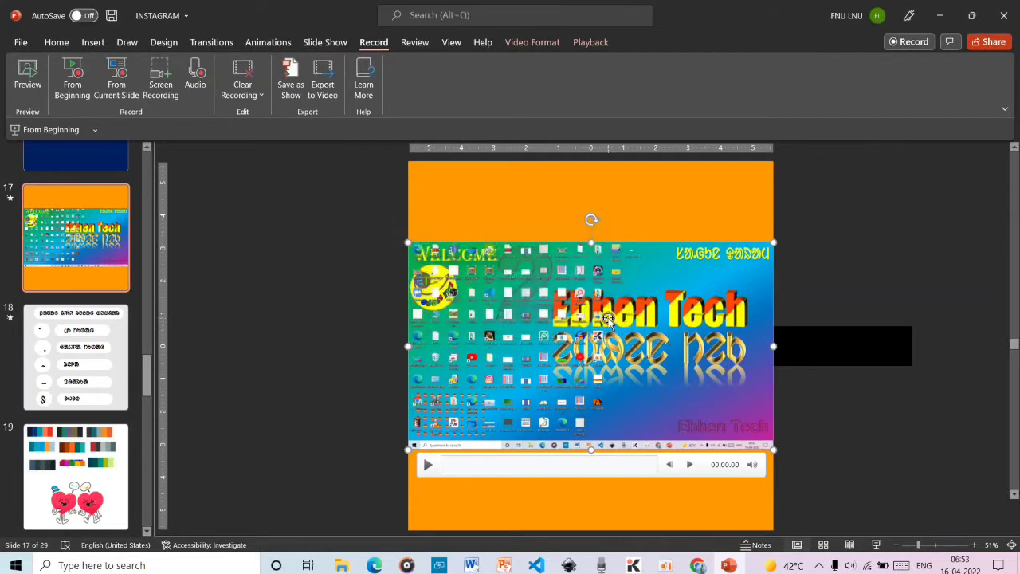
pyautogui.press('Delete')
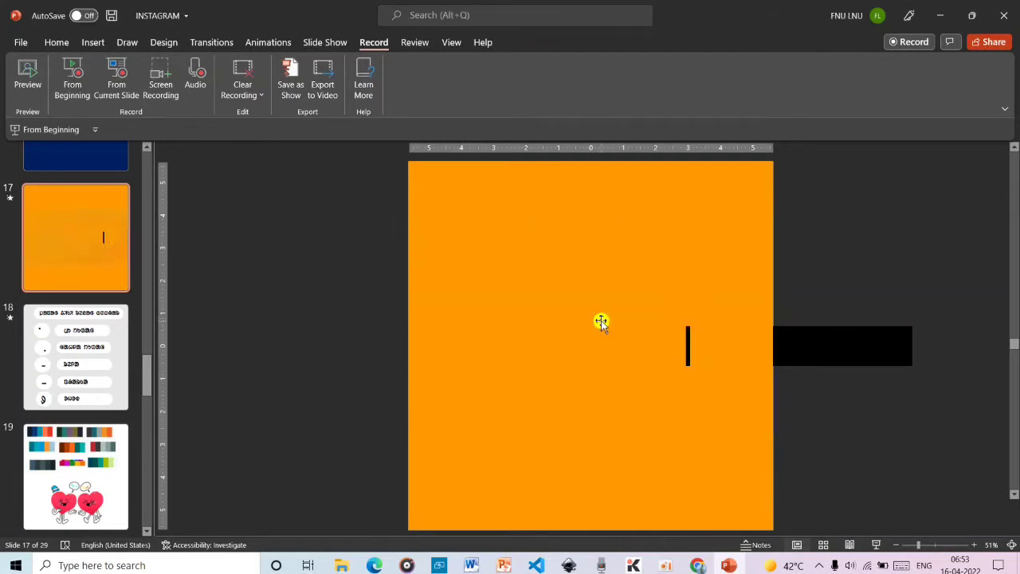
# Minimize the presentation window and refresh the desktop.
pyautogui.click(943, 16)
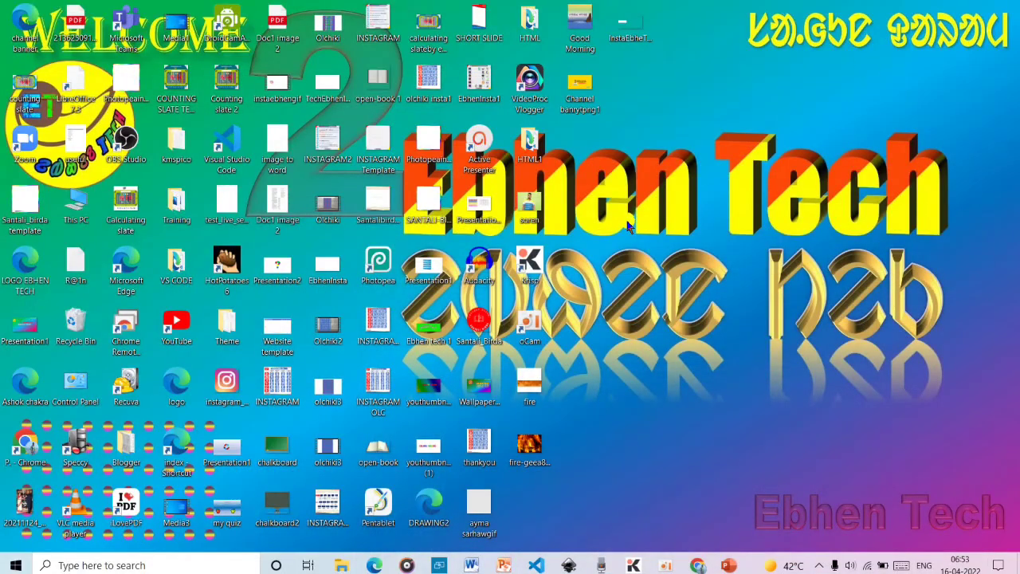
pyautogui.rightClick(568, 79)
pyautogui.click(710, 118)
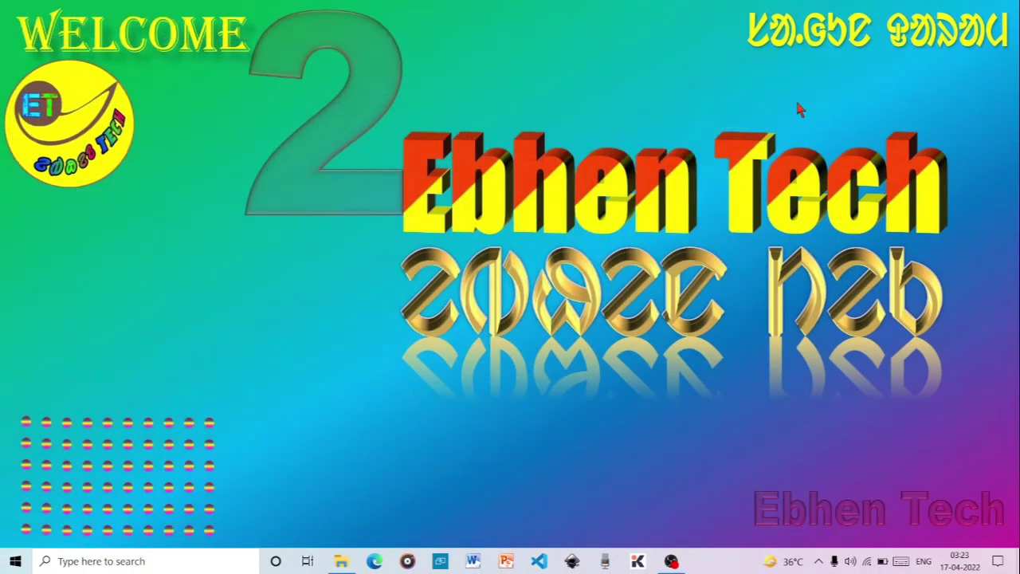
# Refresh the desktop again, examine the capture controls of the Xbox Game Bar, and dismiss the overlay.
pyautogui.rightClick(798, 104)
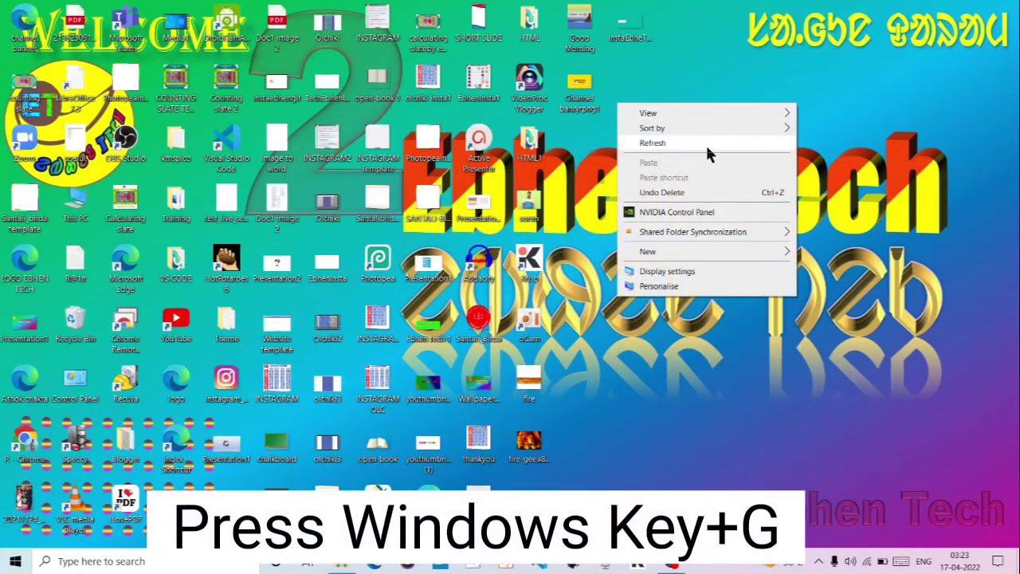
pyautogui.click(707, 147)
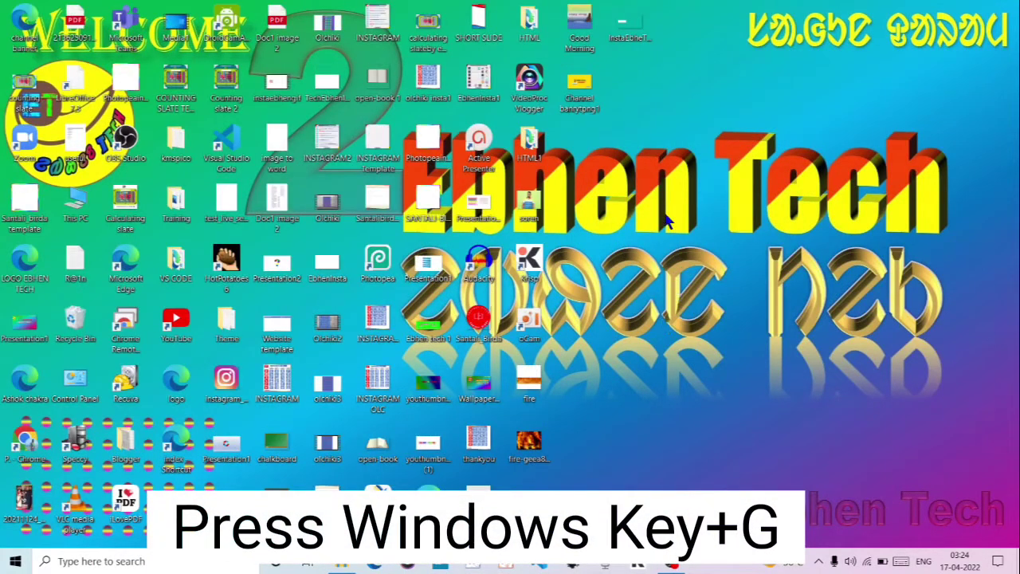
pyautogui.press('super+g')
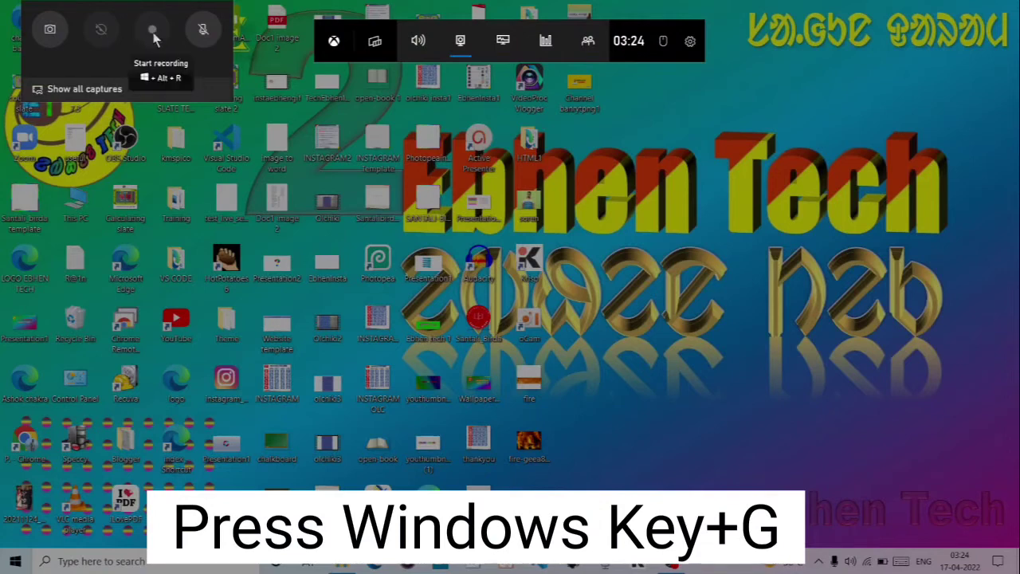
pyautogui.click(668, 223)
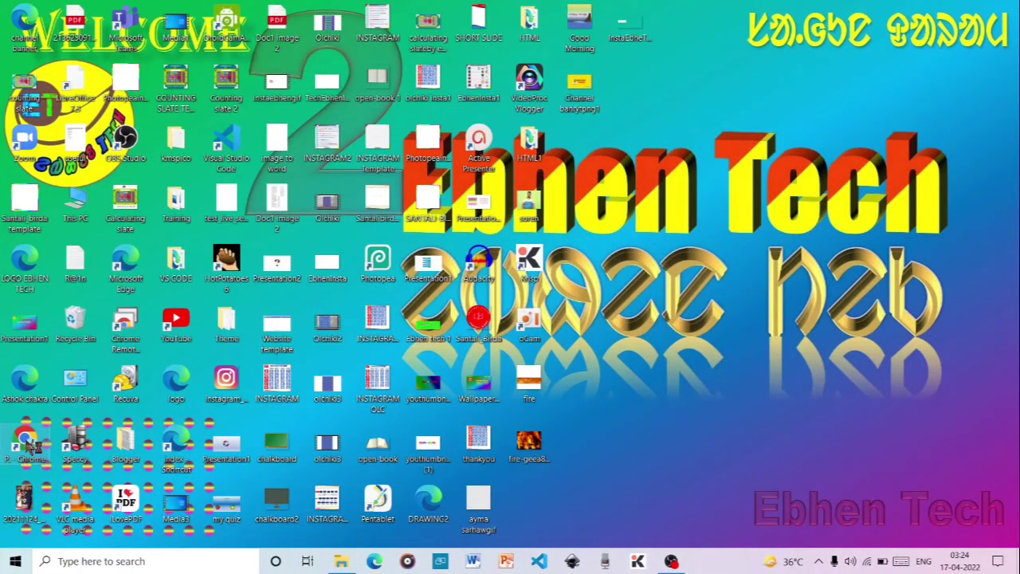
# Open Chrome in a maximized window and load the Santali Gharaj website from the new tab shortcuts.
pyautogui.press('super+g')
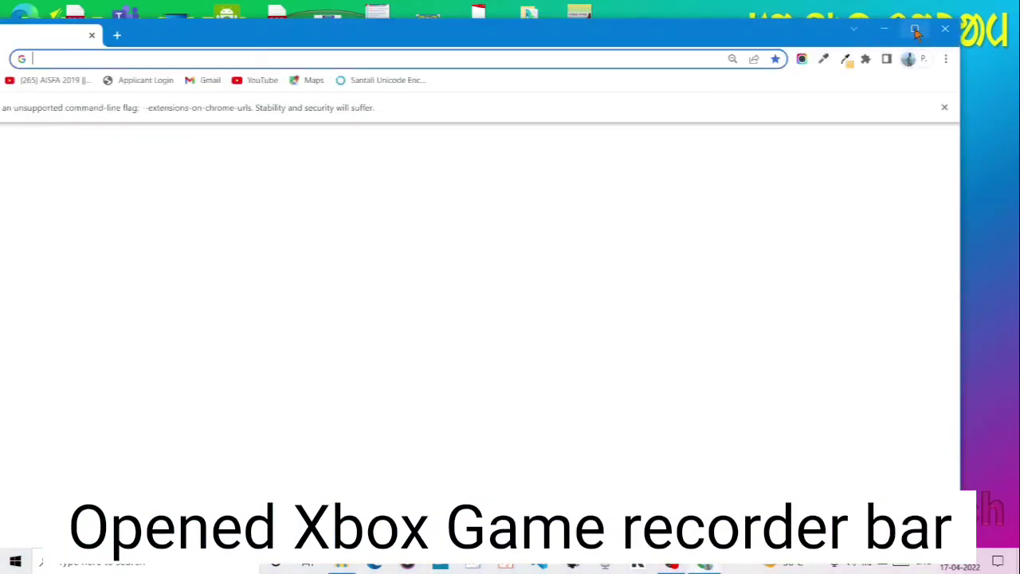
pyautogui.click(915, 28)
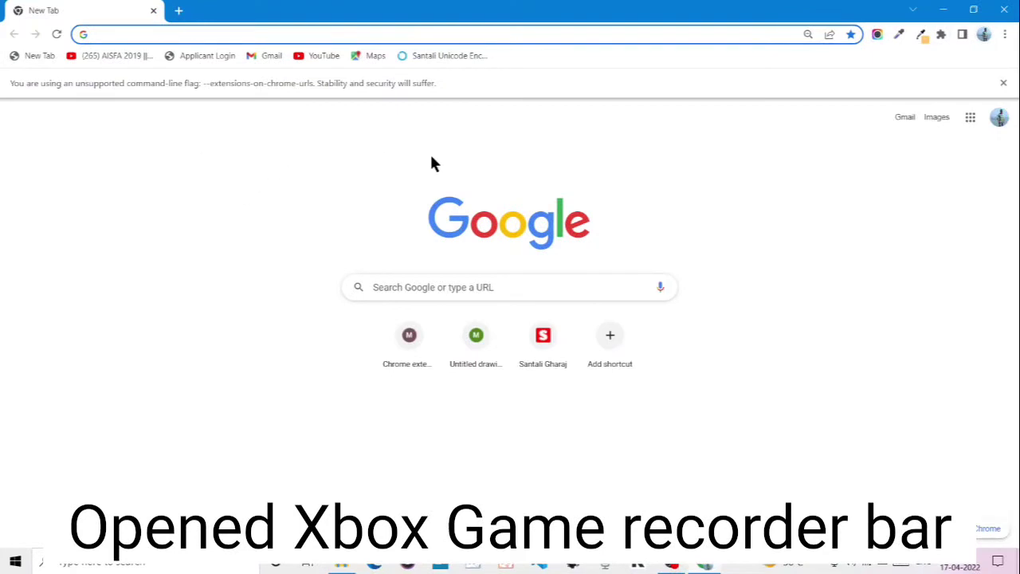
pyautogui.click(546, 347)
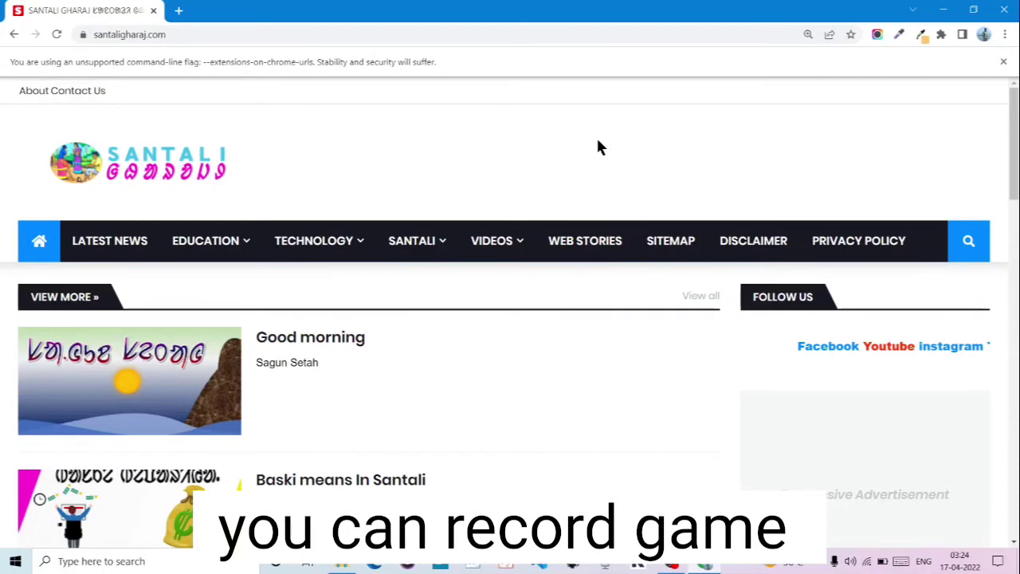
# Start an Xbox Game Bar recording of the Santali Gharaj browser window and dismiss the overlay.
pyautogui.press('super+g')
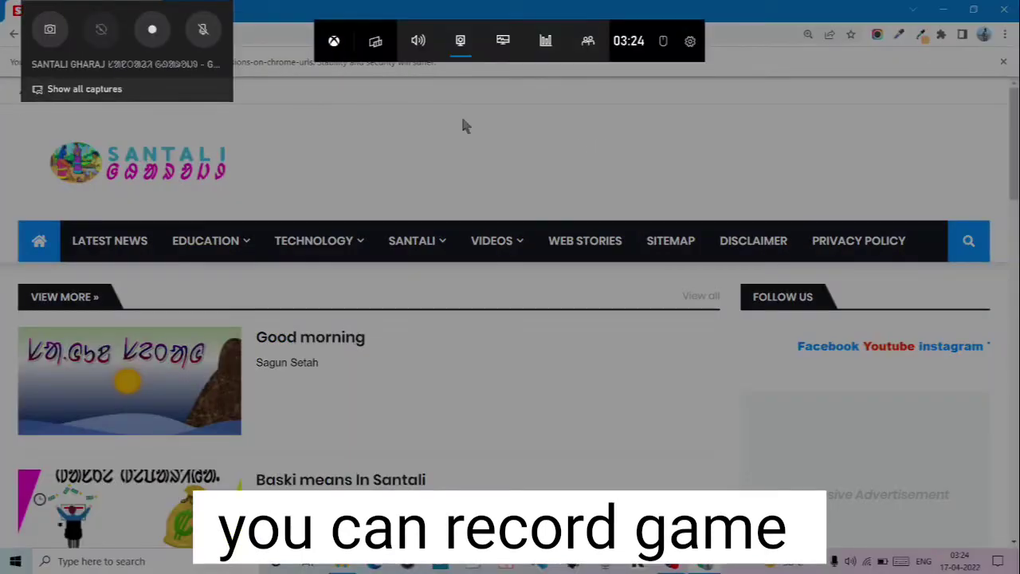
pyautogui.click(152, 28)
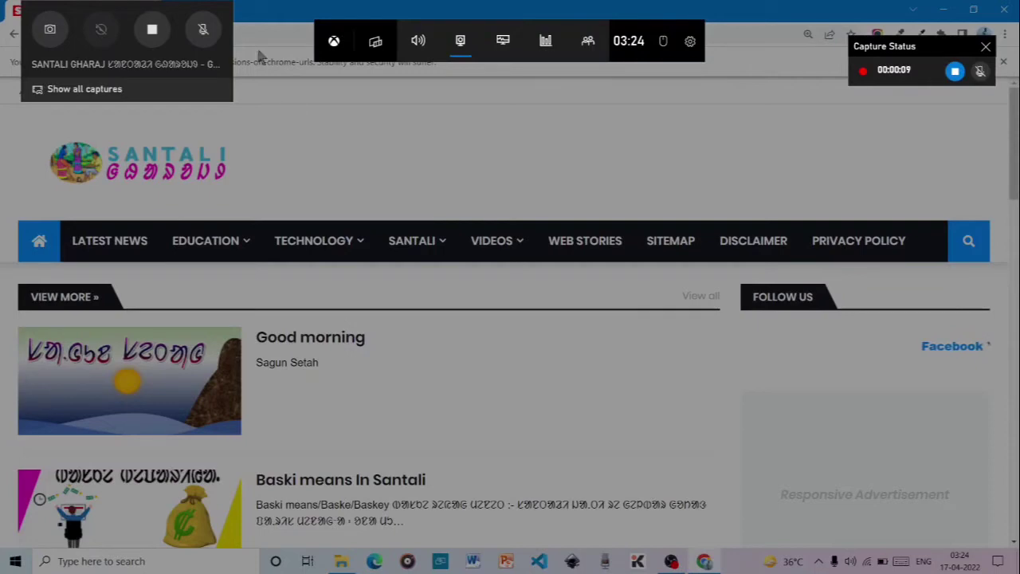
pyautogui.click(749, 466)
# Browse the article list on the homepage and open the first Santali Idioms article at its Part-2 questions.
pyautogui.scroll(-10, 623, 157)
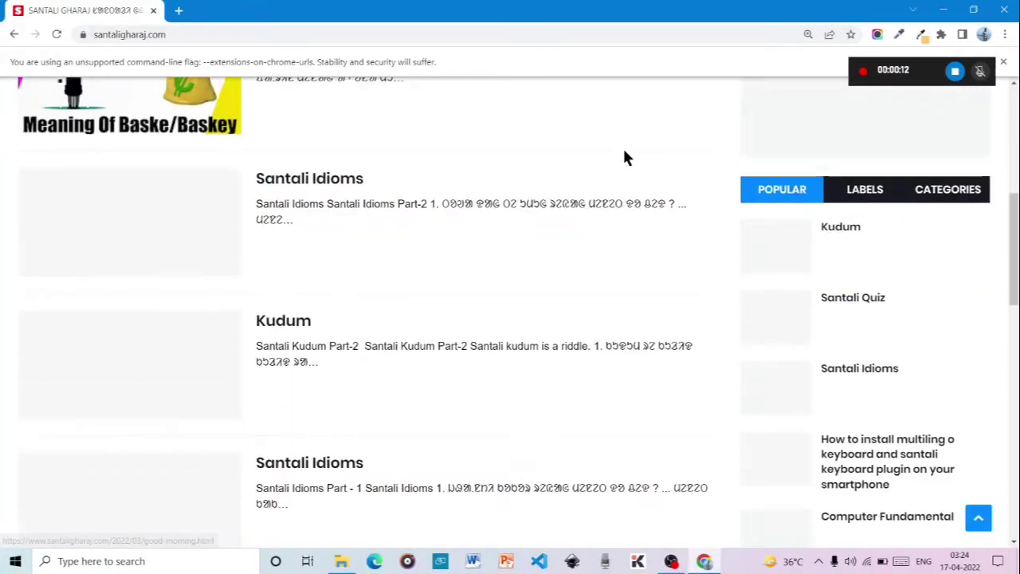
pyautogui.scroll(10, 416, 151)
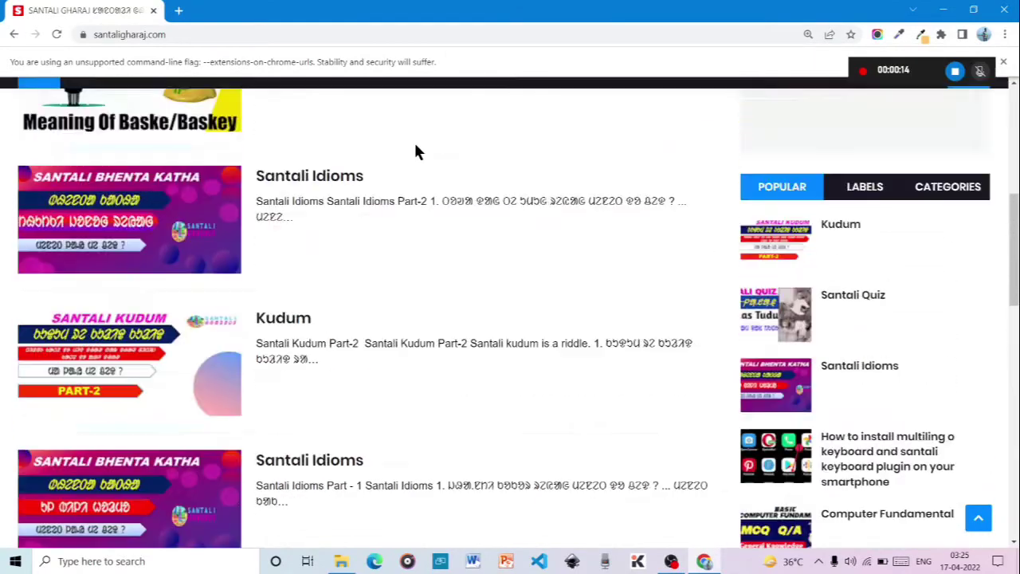
pyautogui.scroll(-5, 343, 253)
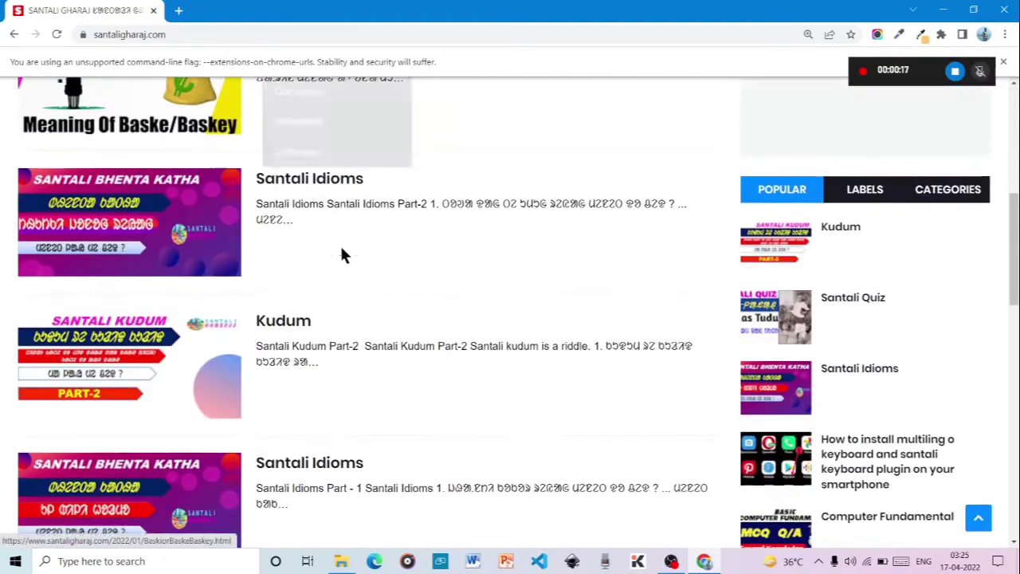
pyautogui.click(325, 180)
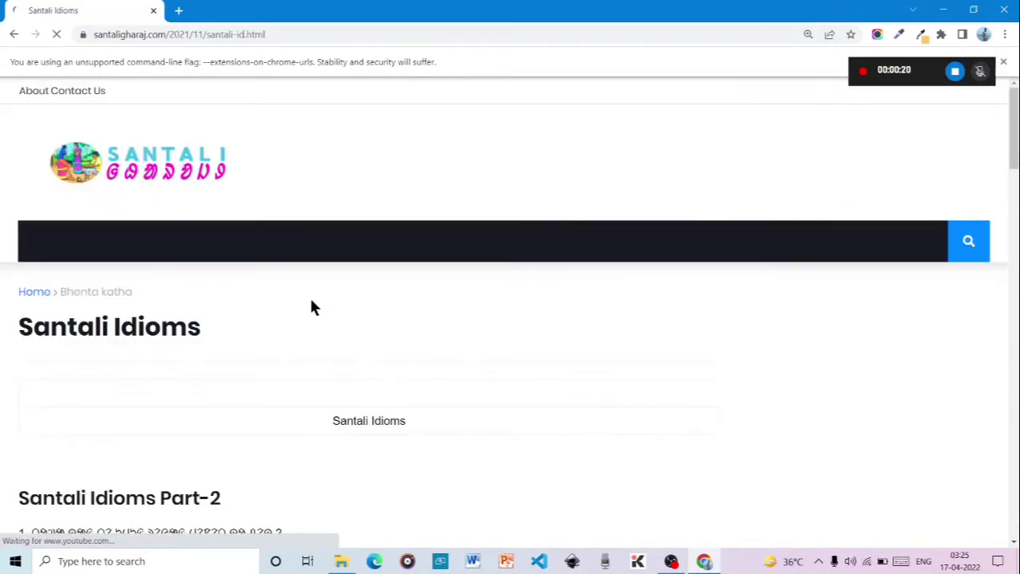
pyautogui.scroll(-3, 359, 299)
pyautogui.scroll(-5, 405, 295)
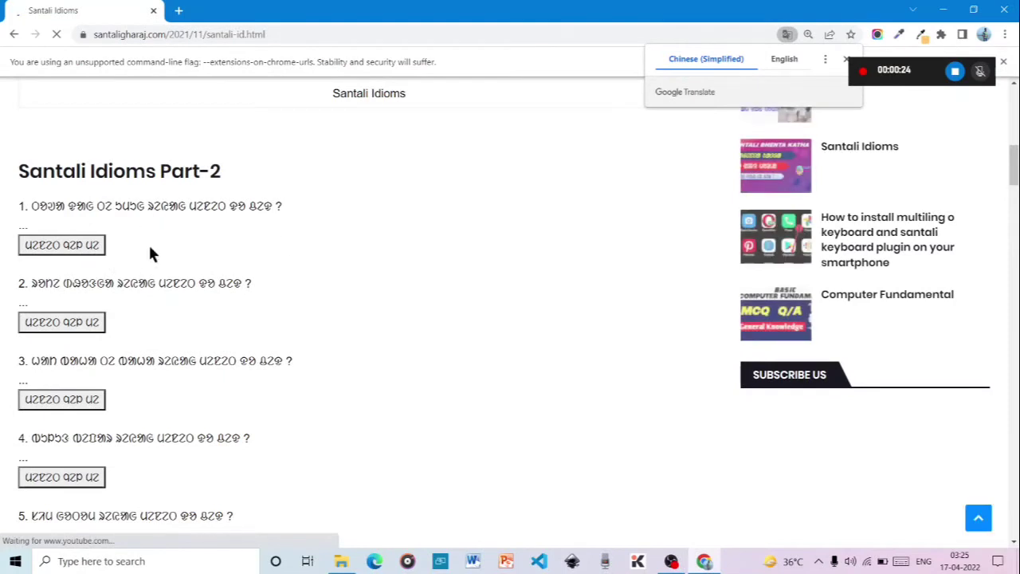
# Reveal the answers to idiom questions 1, 2, 4, 5 and 8, and stop the Game Bar recording.
pyautogui.click(55, 251)
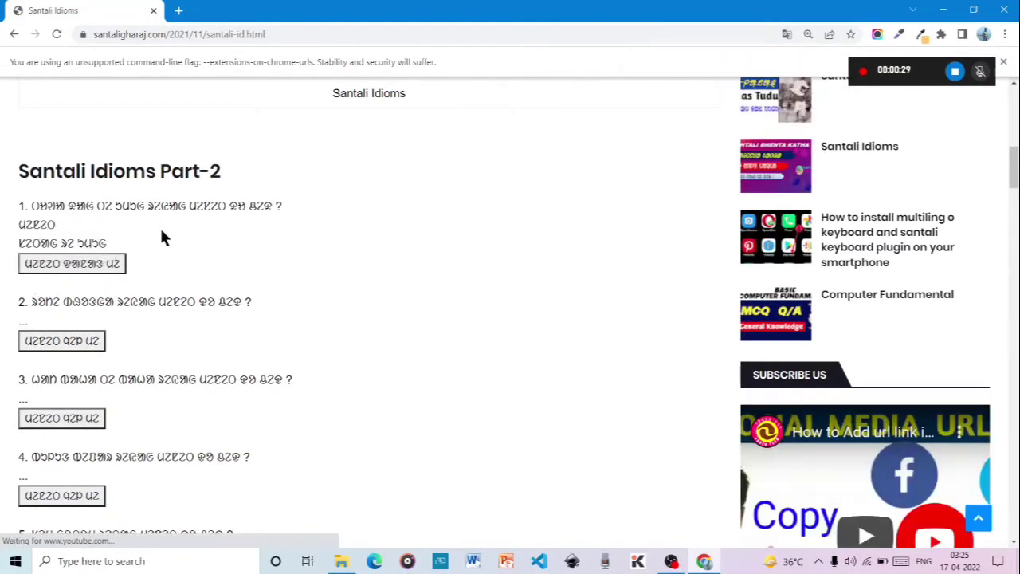
pyautogui.click(70, 342)
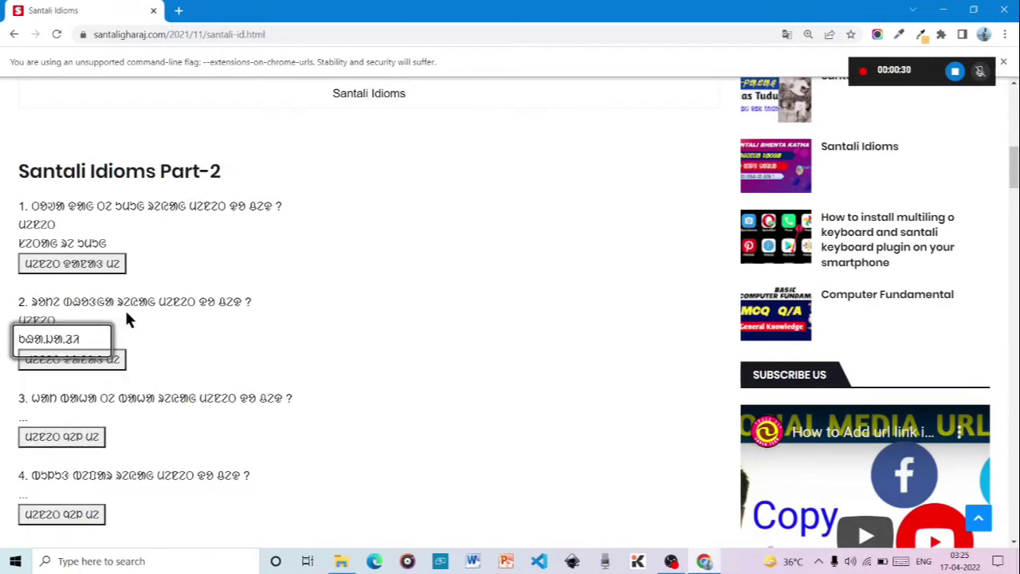
pyautogui.scroll(-3, 182, 301)
pyautogui.click(64, 288)
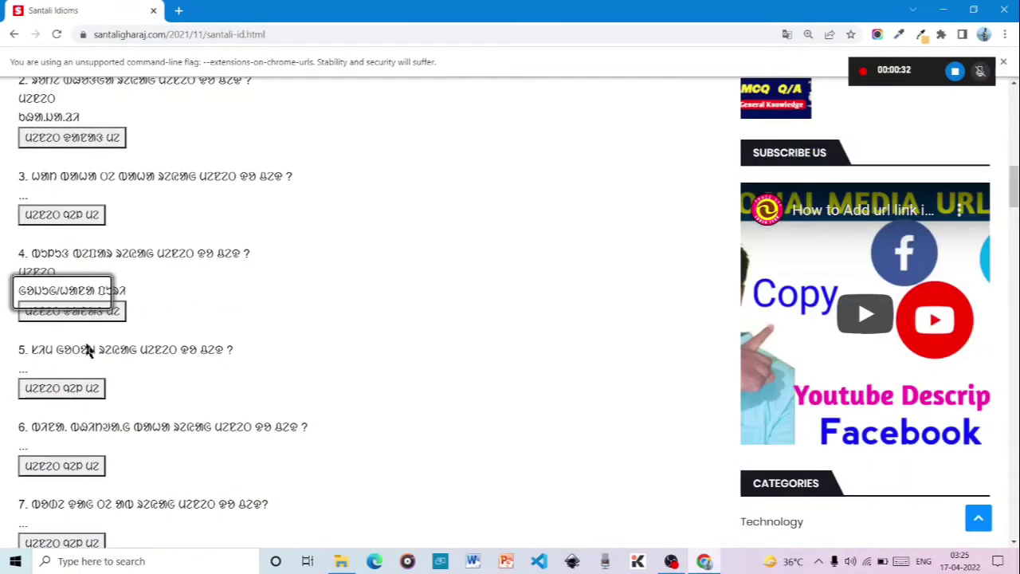
pyautogui.click(58, 390)
pyautogui.scroll(-3, 249, 343)
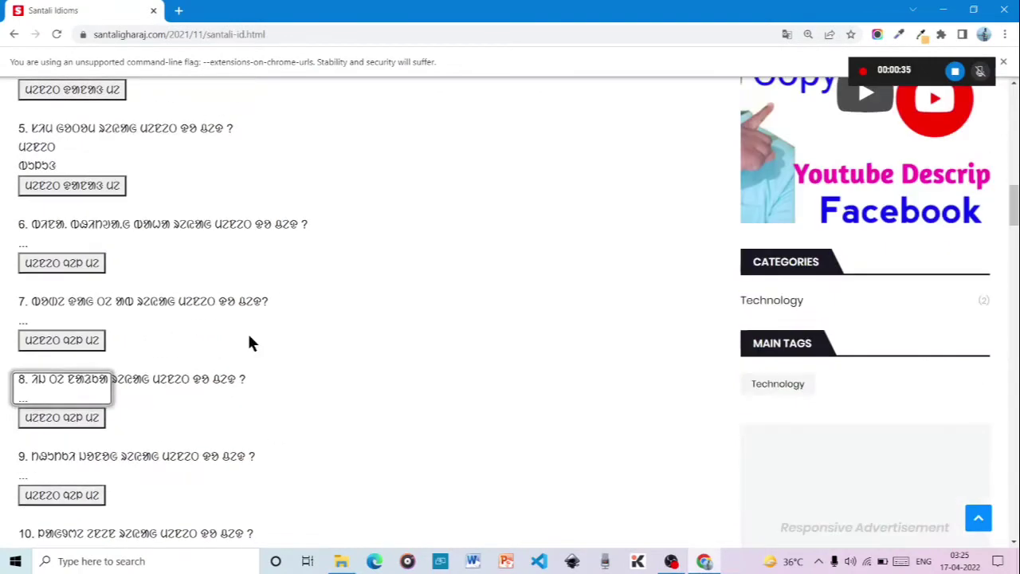
pyautogui.click(82, 419)
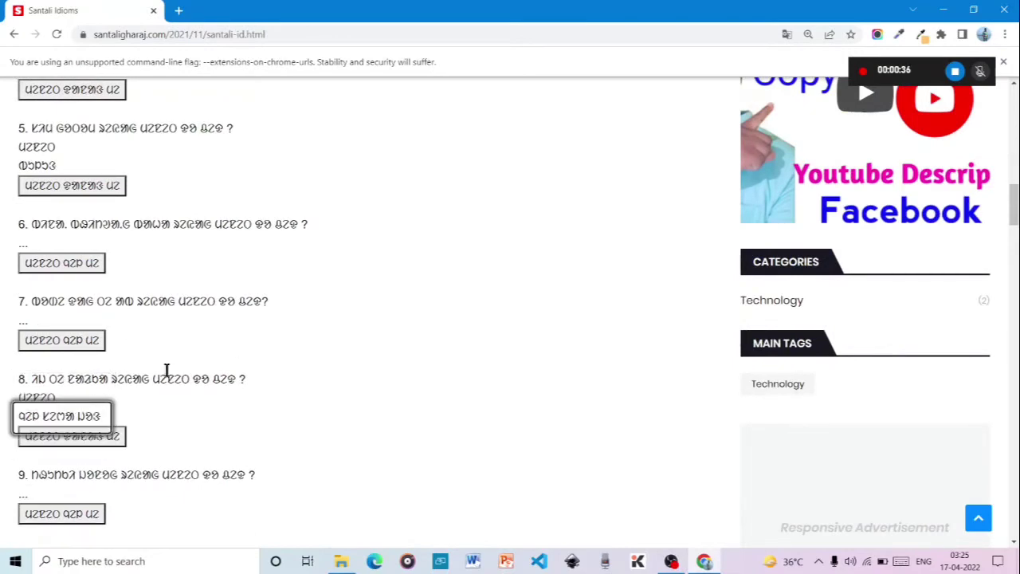
pyautogui.scroll(15, 231, 367)
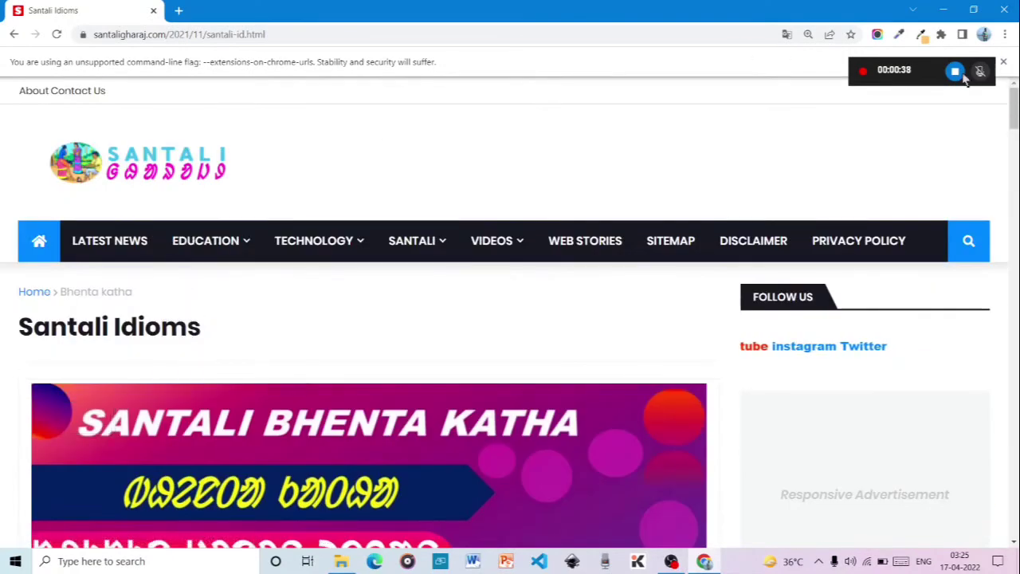
pyautogui.click(956, 71)
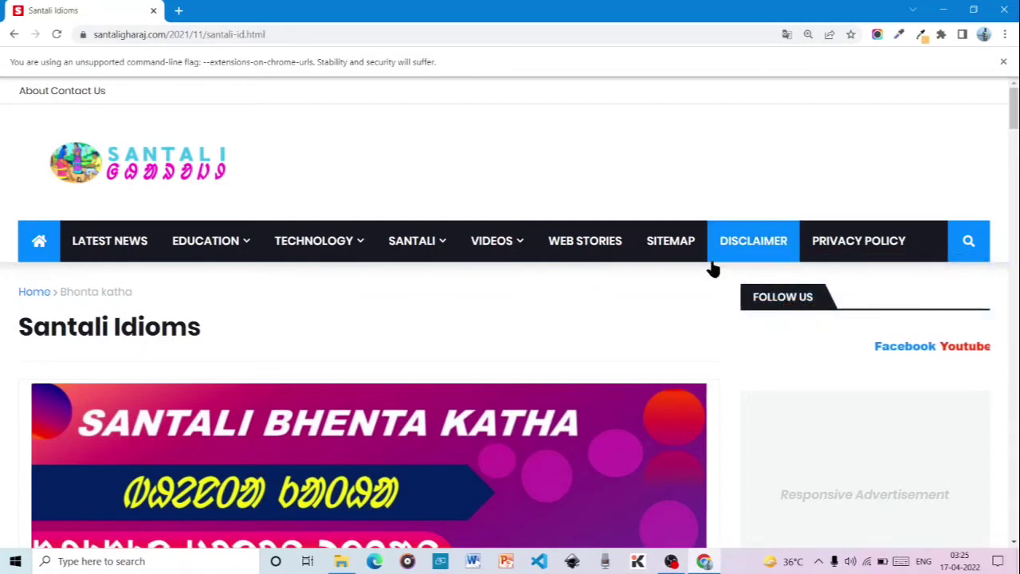
# Play the newest Santali Gharaj capture in the Game Bar gallery, skip near its end, and close the gallery and overlay.
pyautogui.press('super+g')
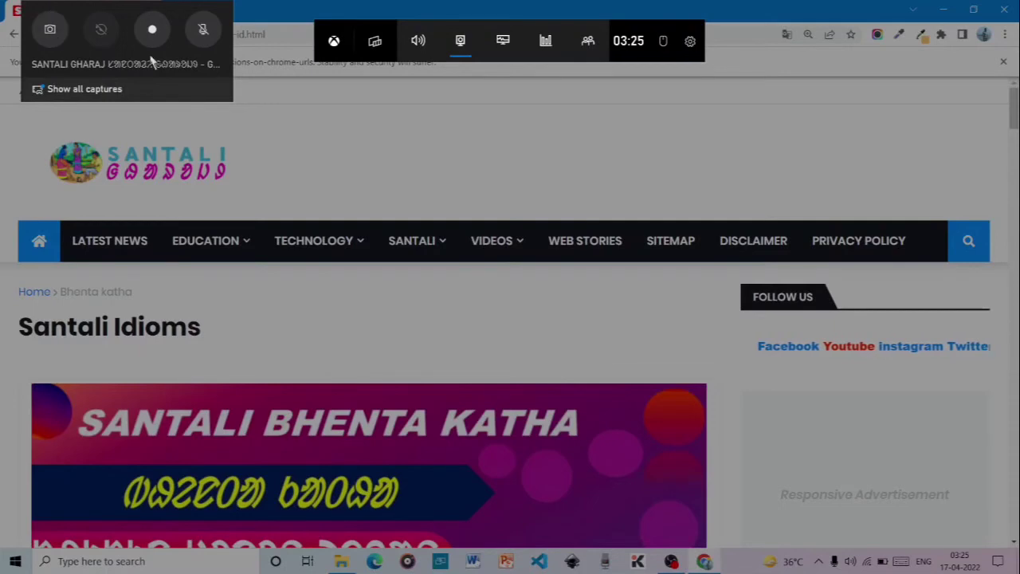
pyautogui.click(154, 96)
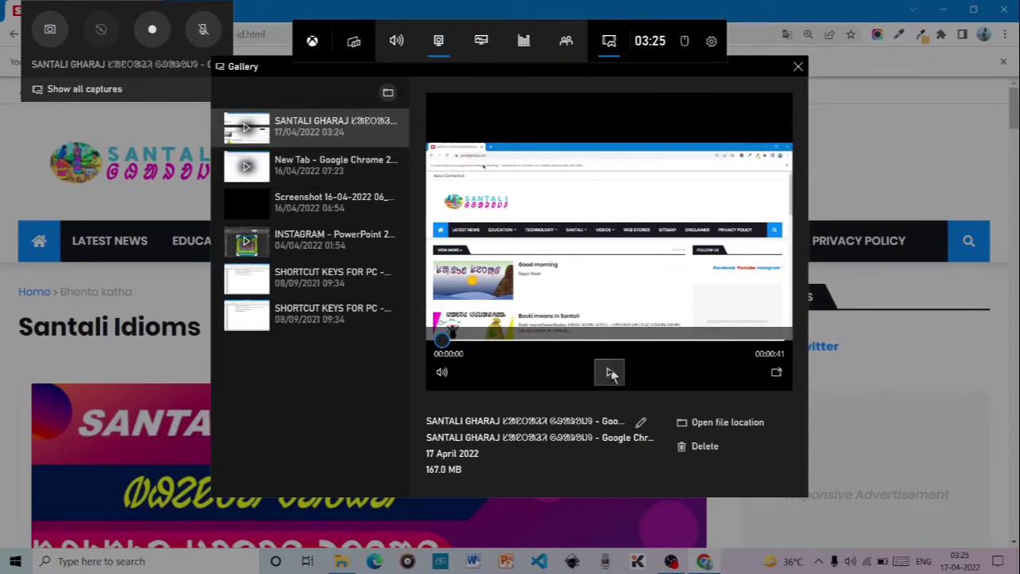
pyautogui.click(610, 373)
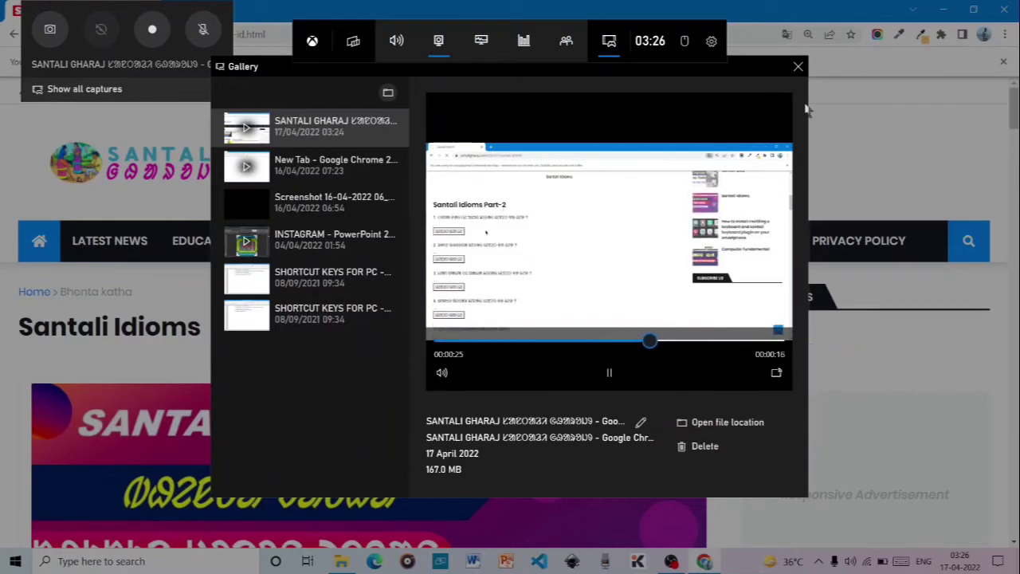
pyautogui.click(753, 341)
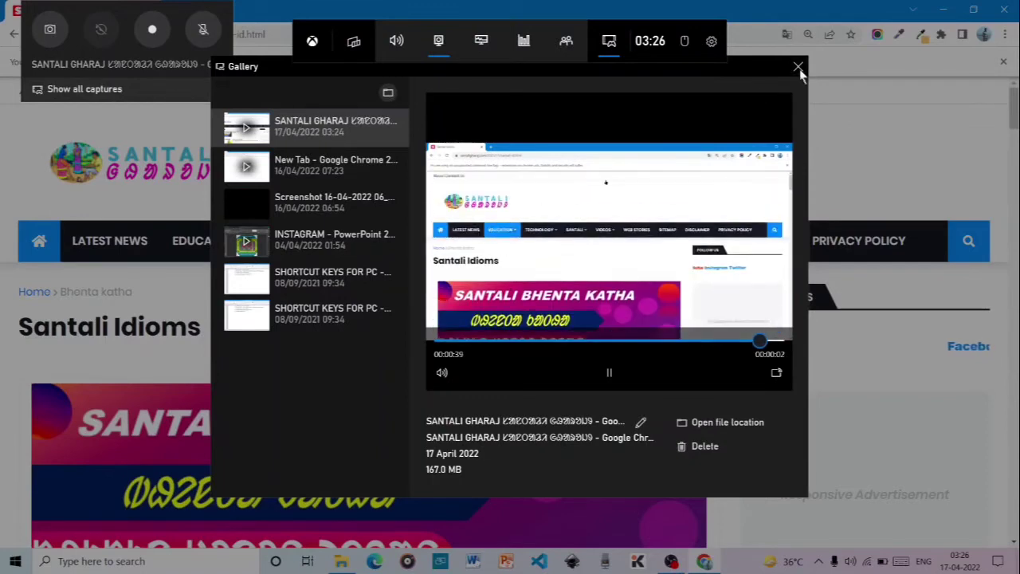
pyautogui.click(799, 68)
pyautogui.click(808, 163)
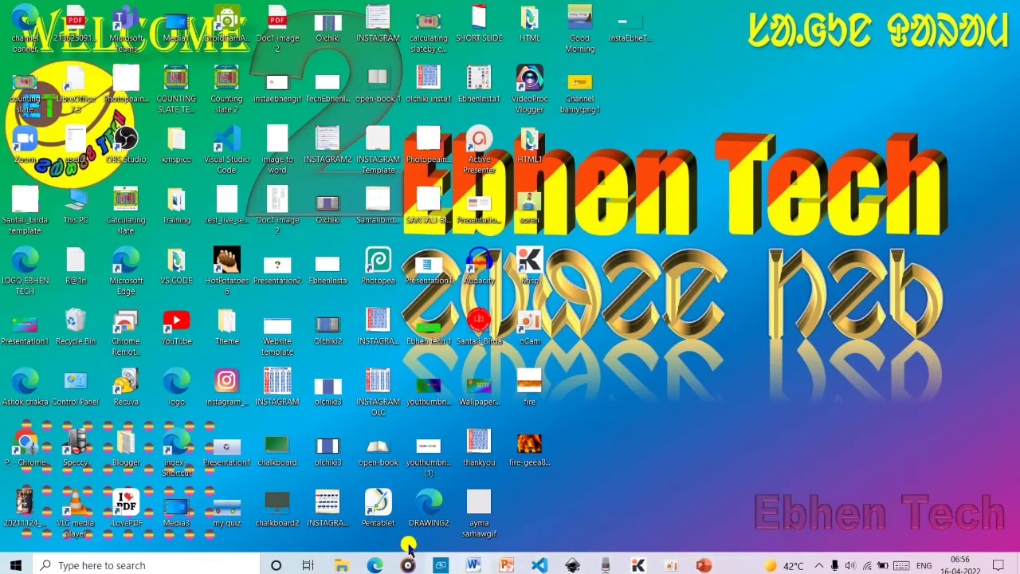
# Open Chrome, search Google for "obs studio", and open the official OBS Studio website.
pyautogui.doubleClick(27, 443)
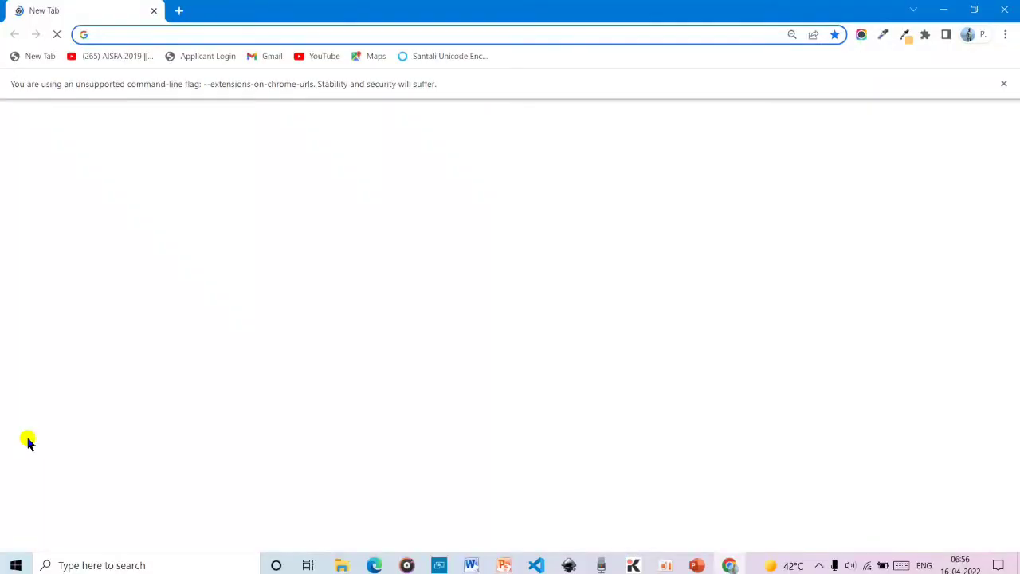
pyautogui.click(576, 30)
pyautogui.write('obs')
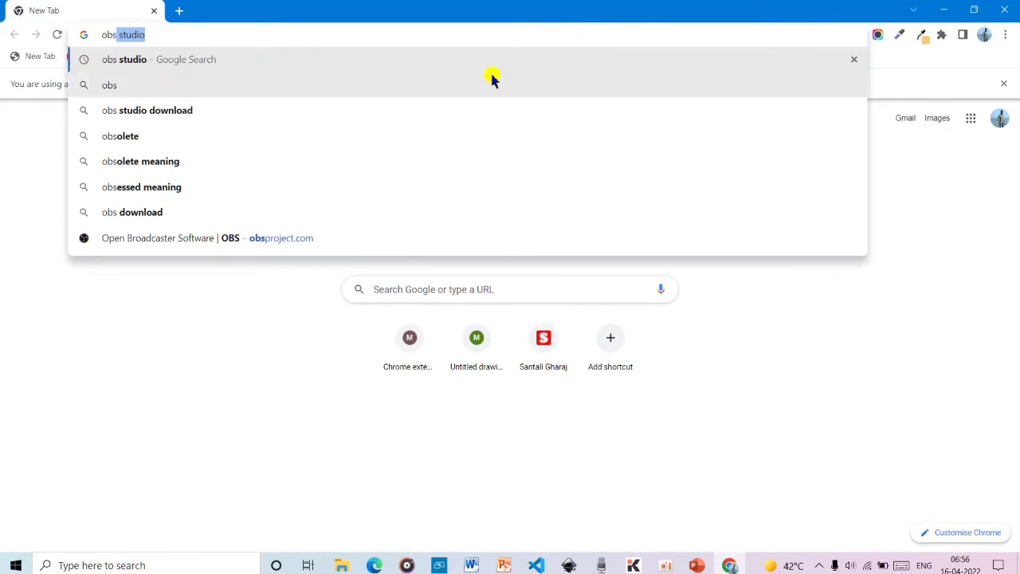
pyautogui.click(378, 34)
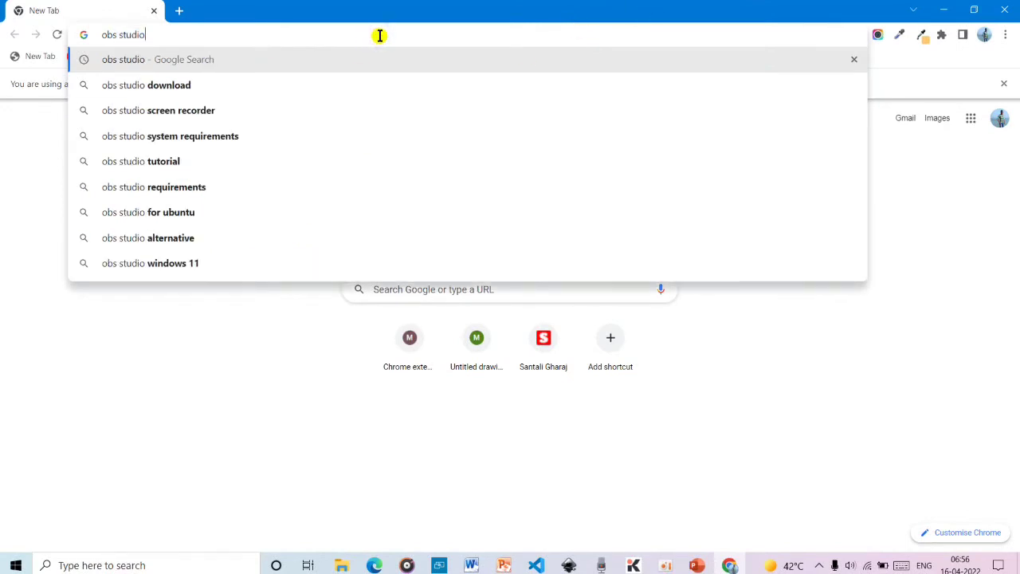
pyautogui.press('Return')
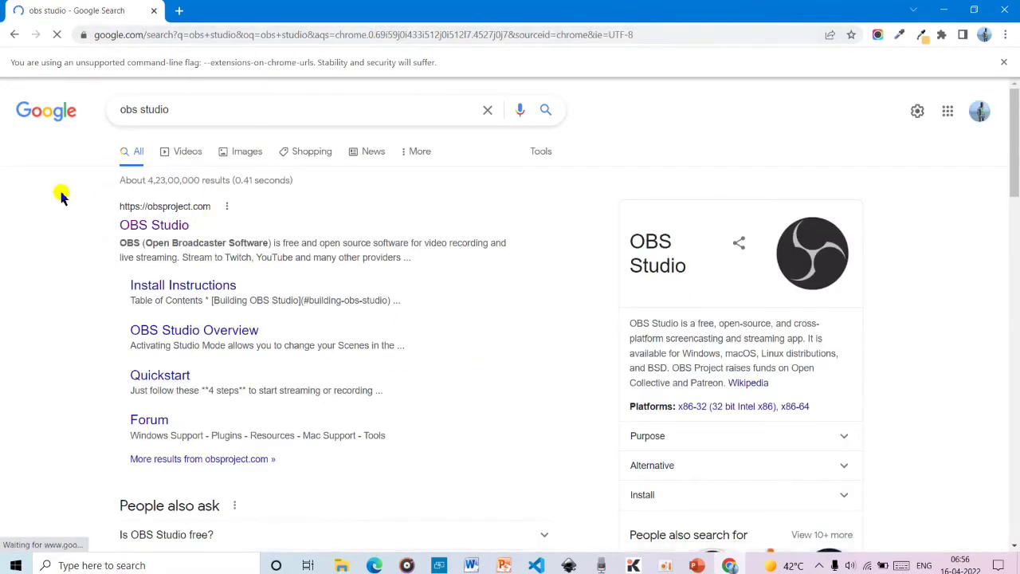
pyautogui.click(160, 225)
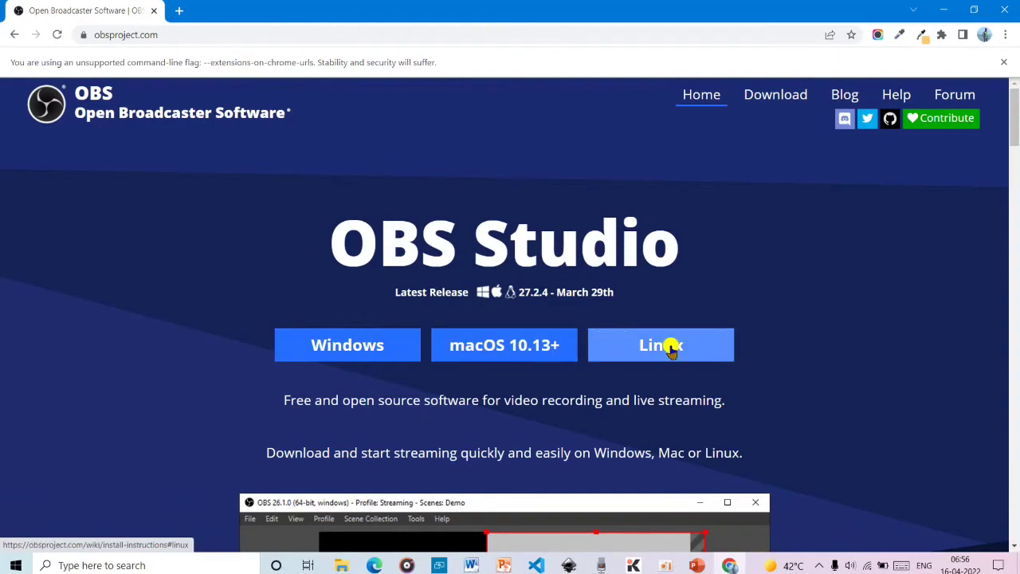
# Look over the OBS Studio homepage with its download options and interface preview, and close the browser.
pyautogui.scroll(-5, 668, 337)
pyautogui.scroll(5, 668, 337)
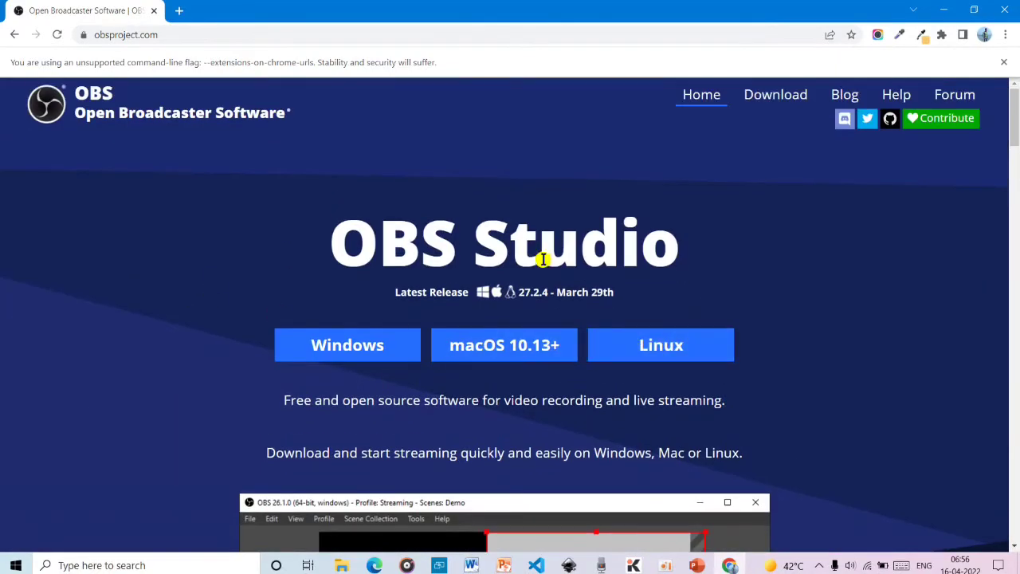
pyautogui.scroll(-5, 403, 267)
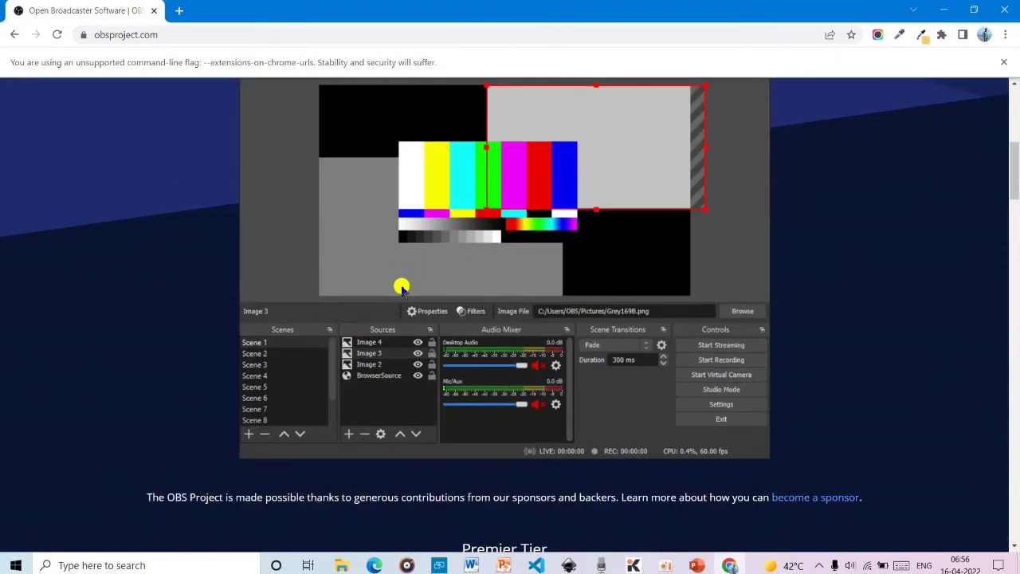
pyautogui.scroll(5, 335, 338)
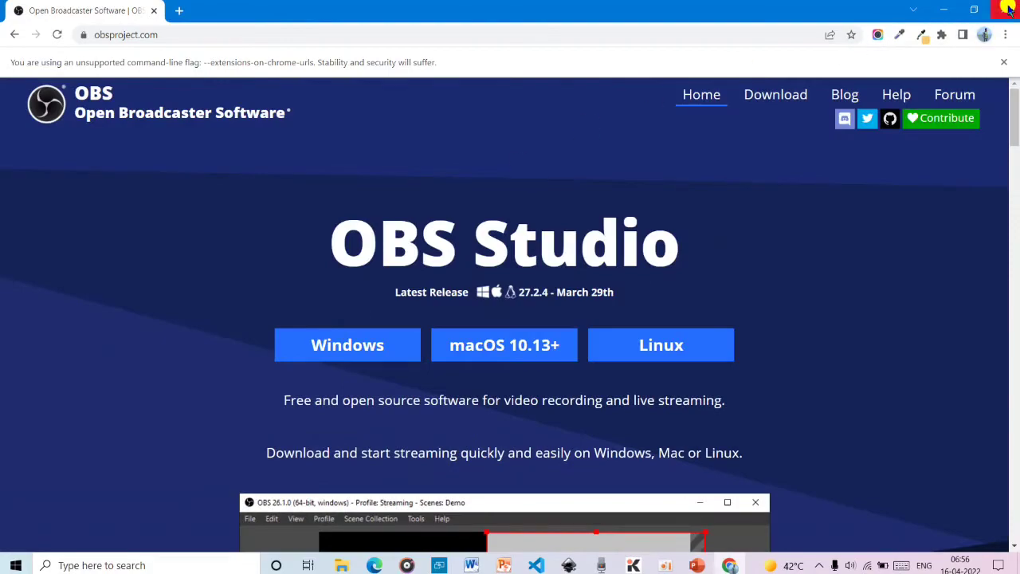
pyautogui.click(1007, 8)
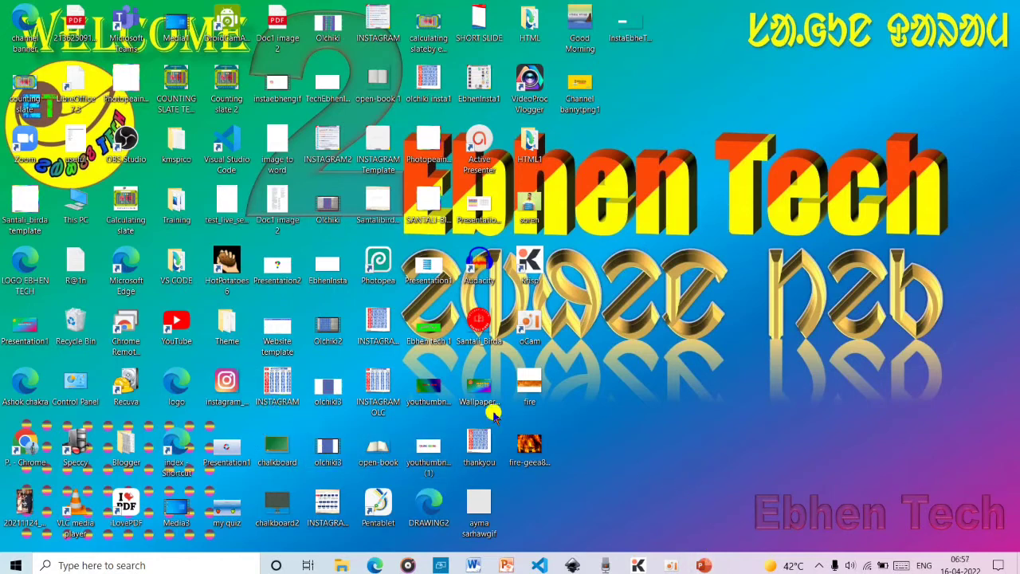
# Launch OBS Studio from the desktop and remove the existing Window Capture source from the scene.
pyautogui.doubleClick(128, 141)
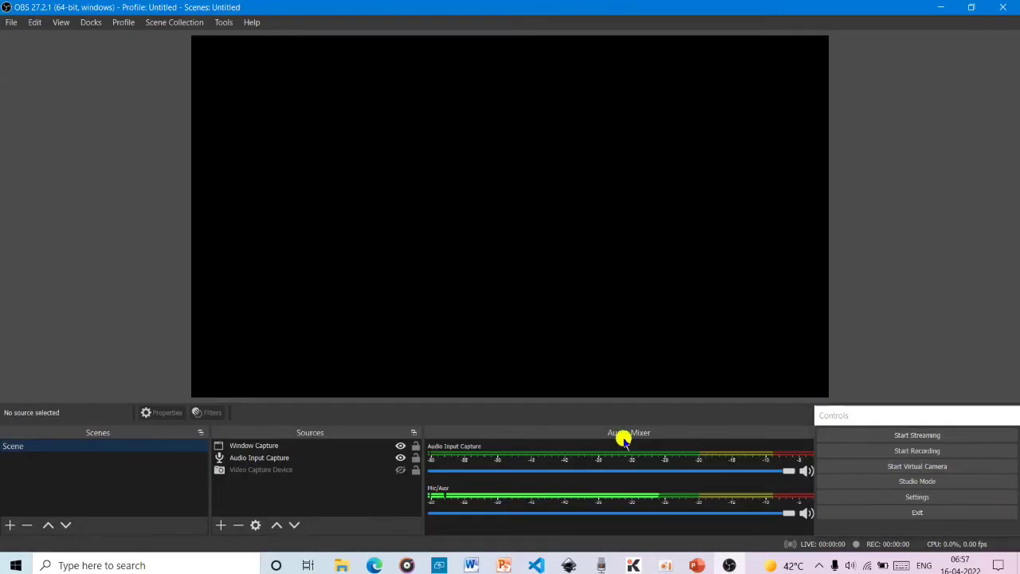
pyautogui.click(294, 445)
pyautogui.rightClick(295, 447)
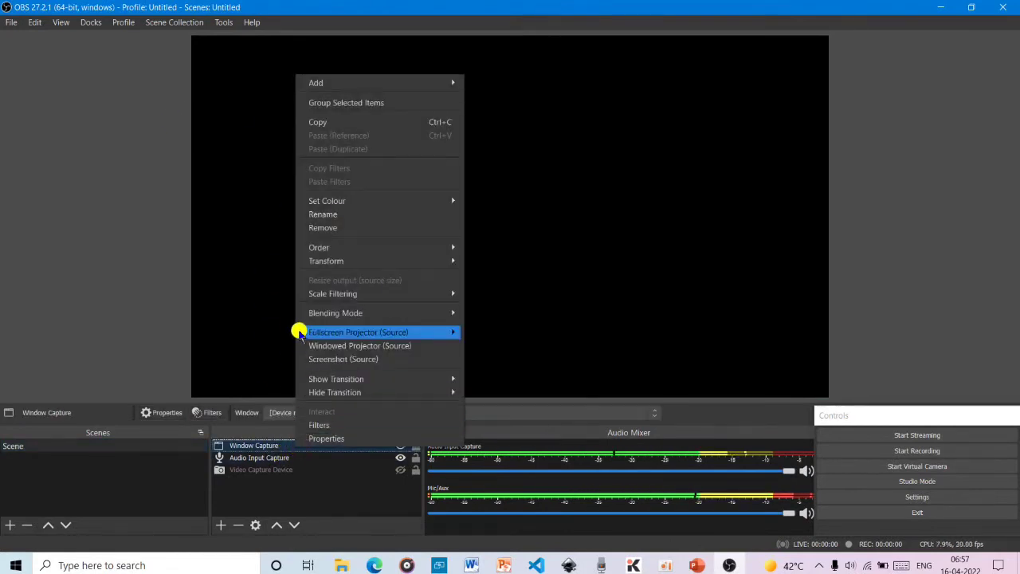
pyautogui.click(348, 229)
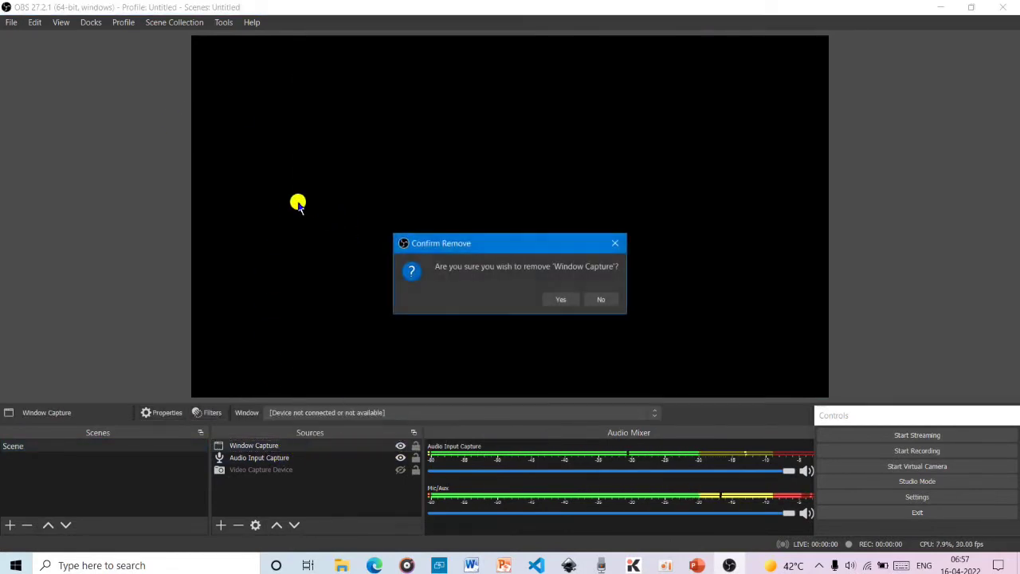
pyautogui.click(563, 299)
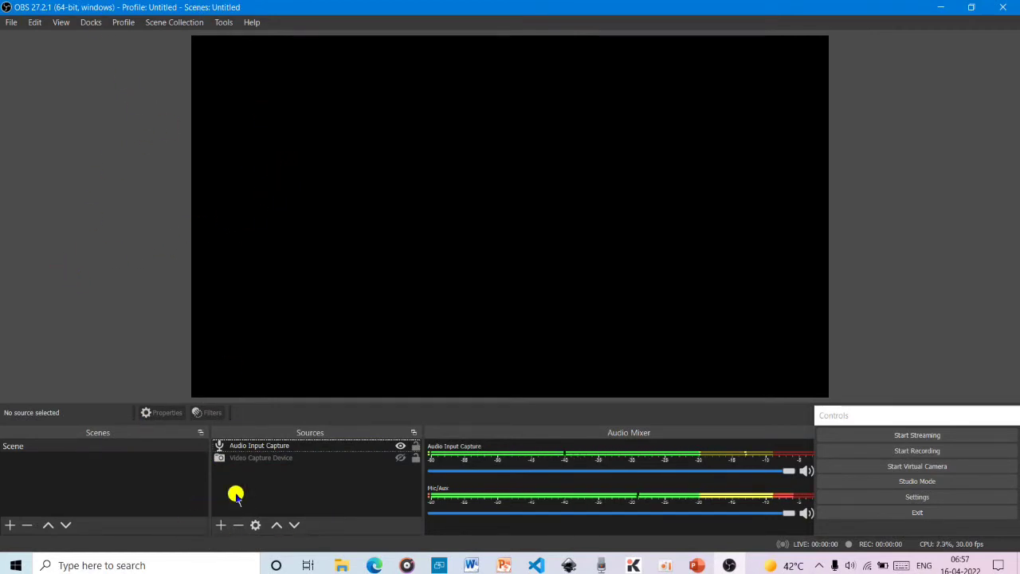
# Try to add a new Window Capture source to the scene.
pyautogui.click(218, 526)
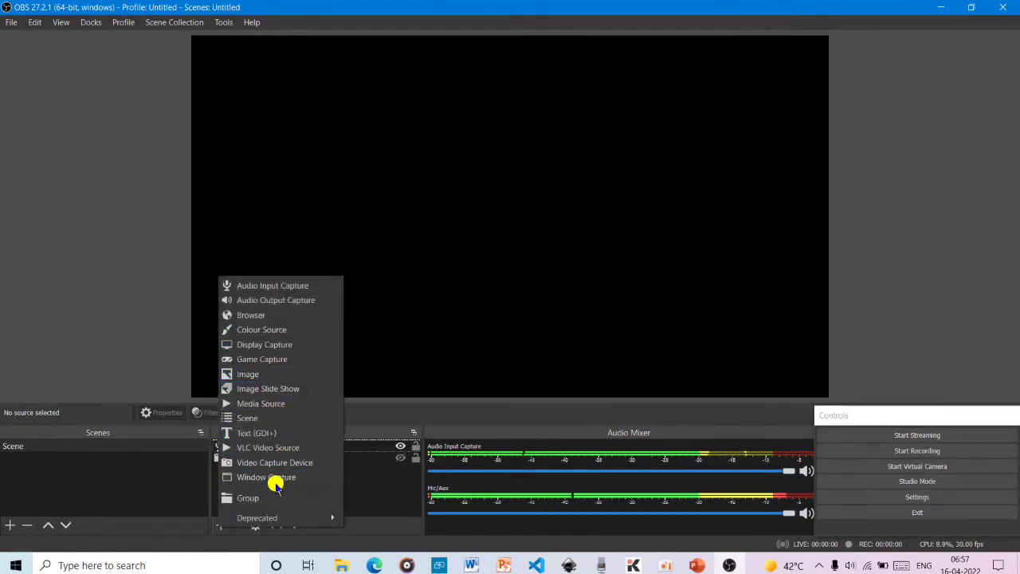
pyautogui.click(275, 478)
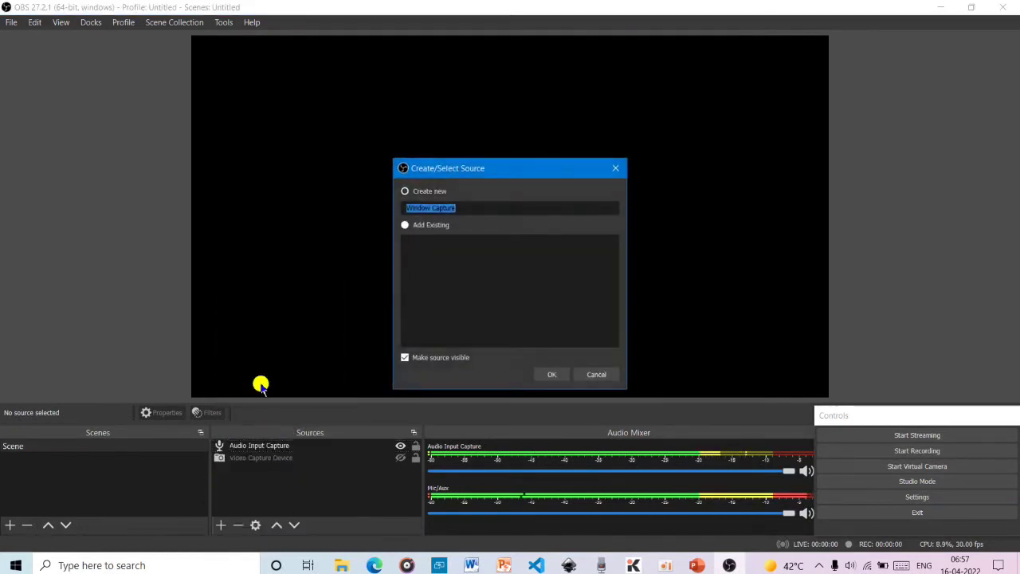
pyautogui.click(543, 375)
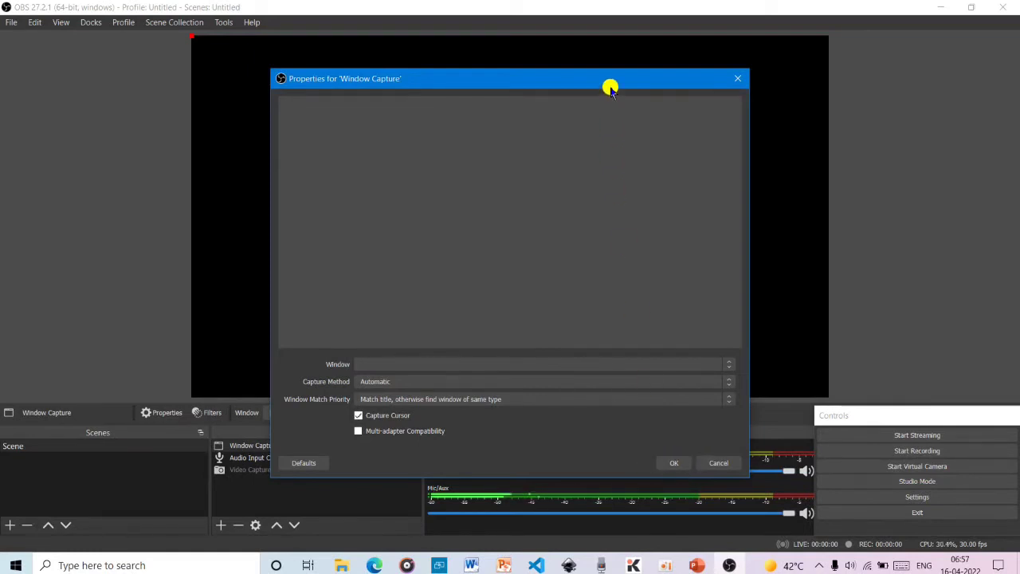
pyautogui.moveTo(610, 88); pyautogui.dragTo(463, 101)
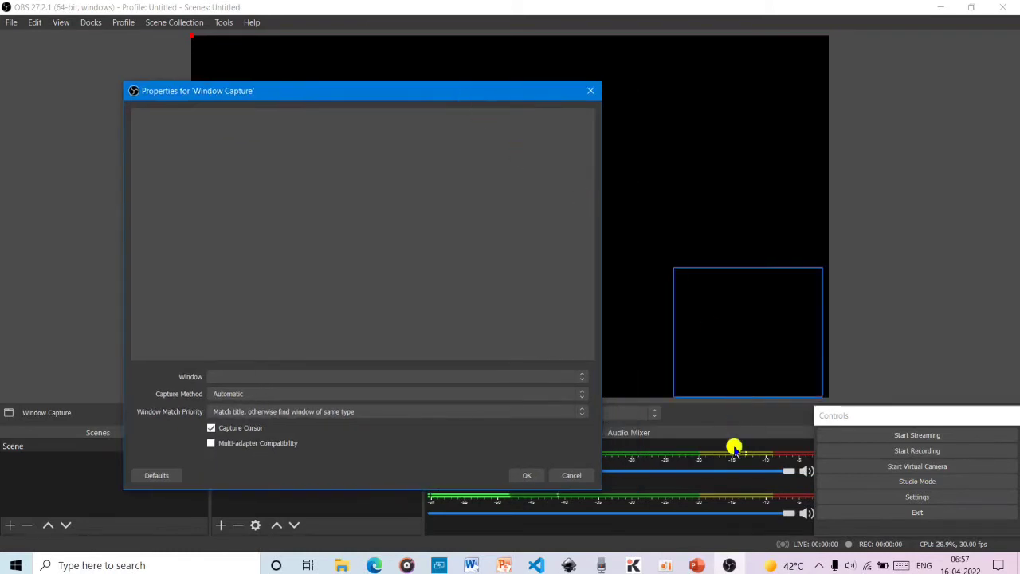
# Bring up the INSTAGRAM presentation window in PowerPoint and switch back to OBS Studio.
pyautogui.moveTo(699, 566)
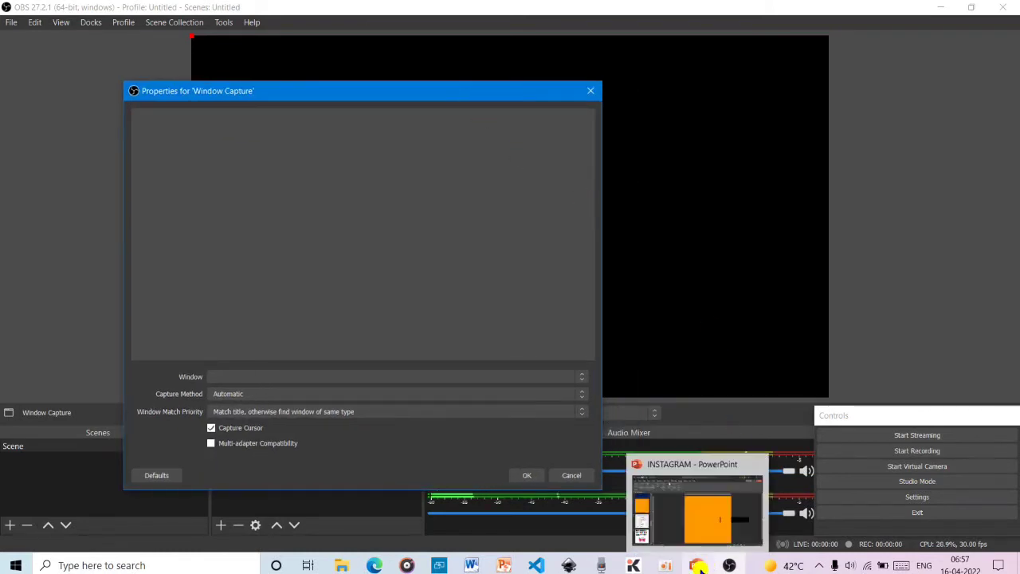
pyautogui.click(702, 523)
pyautogui.click(742, 564)
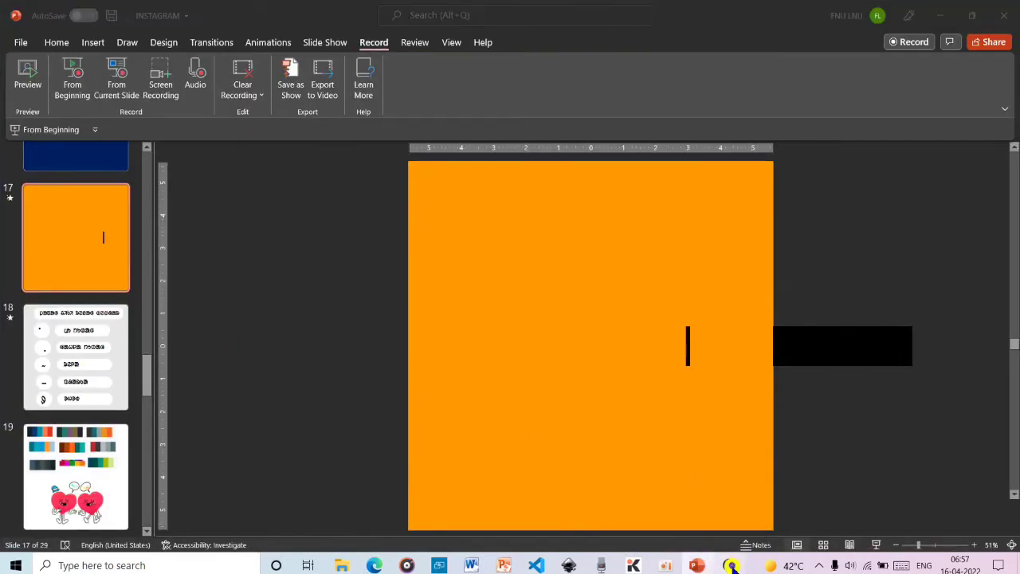
# Close the empty capture's properties and remove the Window Capture source from the scene.
pyautogui.moveTo(424, 102); pyautogui.dragTo(469, 76)
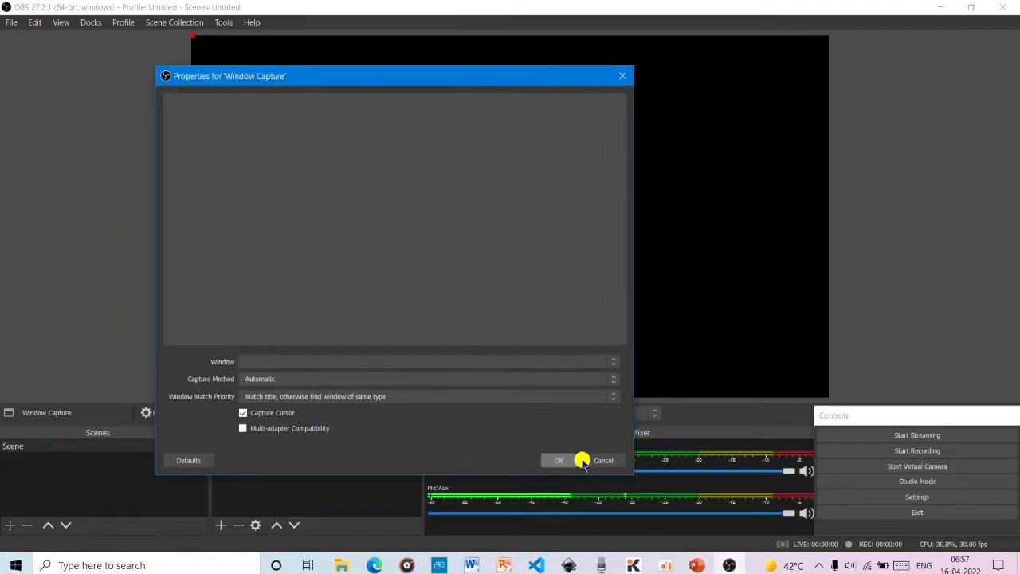
pyautogui.click(624, 76)
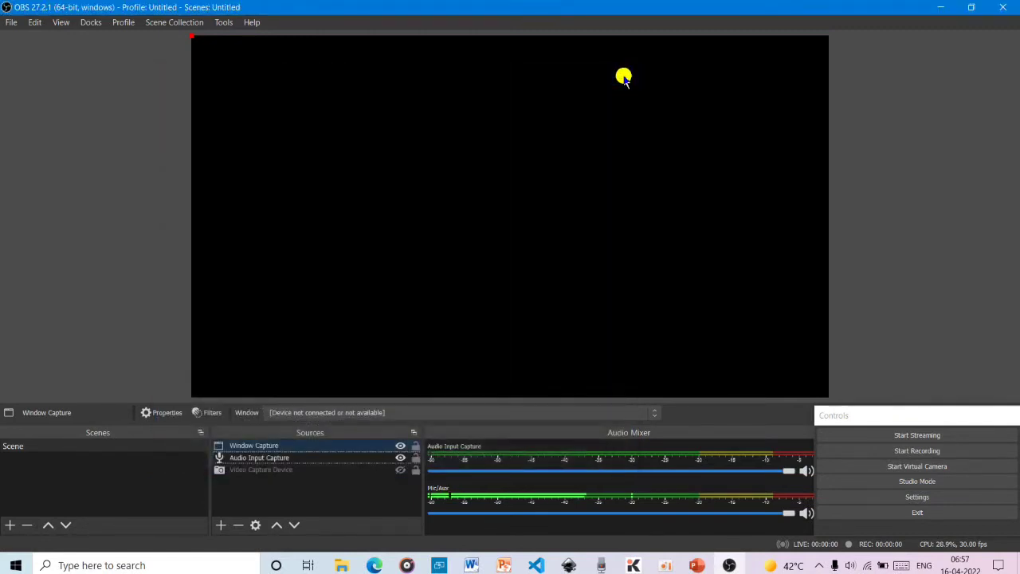
pyautogui.rightClick(296, 444)
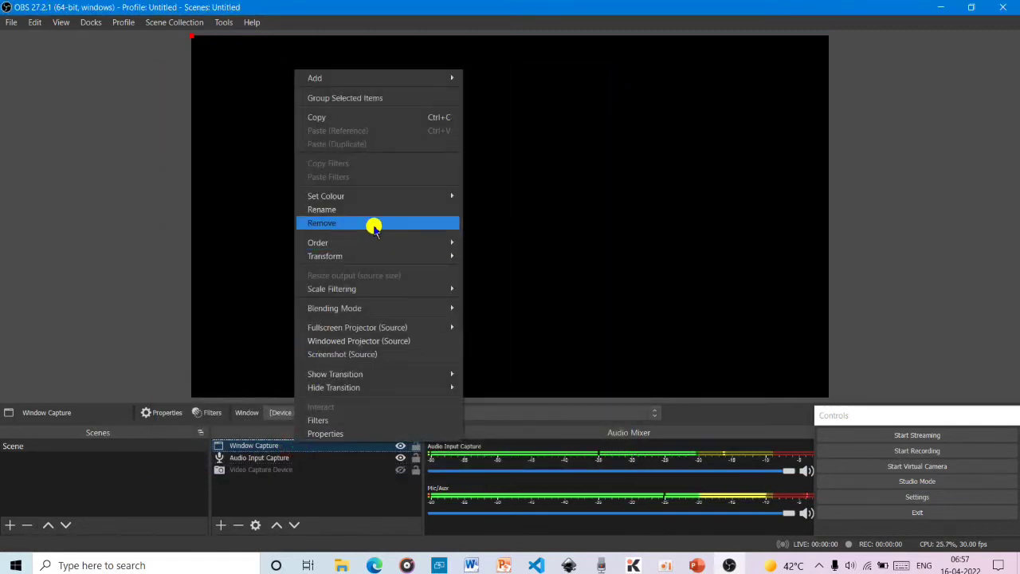
pyautogui.click(378, 223)
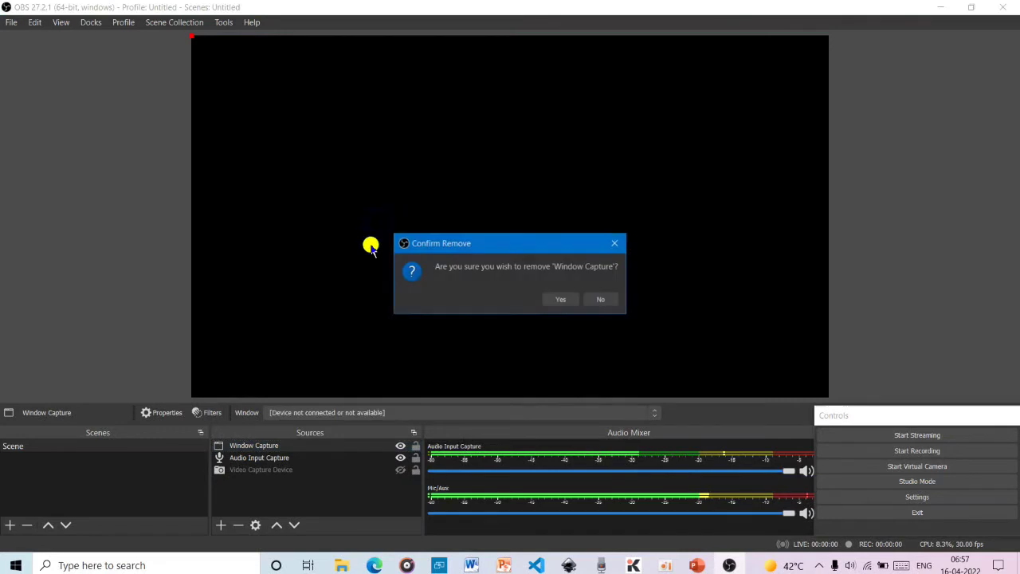
pyautogui.click(561, 300)
# Add a new visible Window Capture source that captures the INSTAGRAM - PowerPoint window.
pyautogui.click(221, 525)
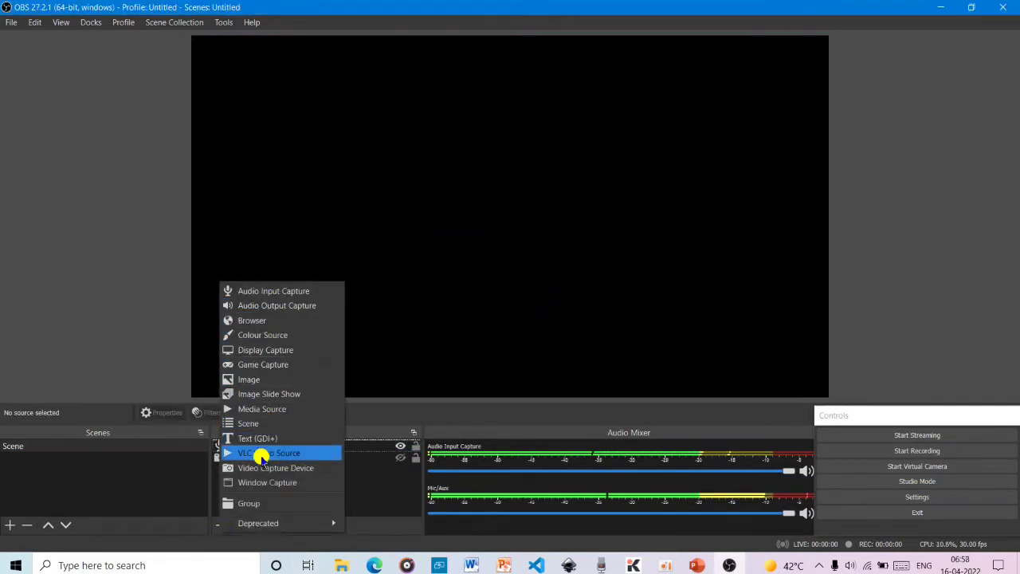
pyautogui.click(276, 483)
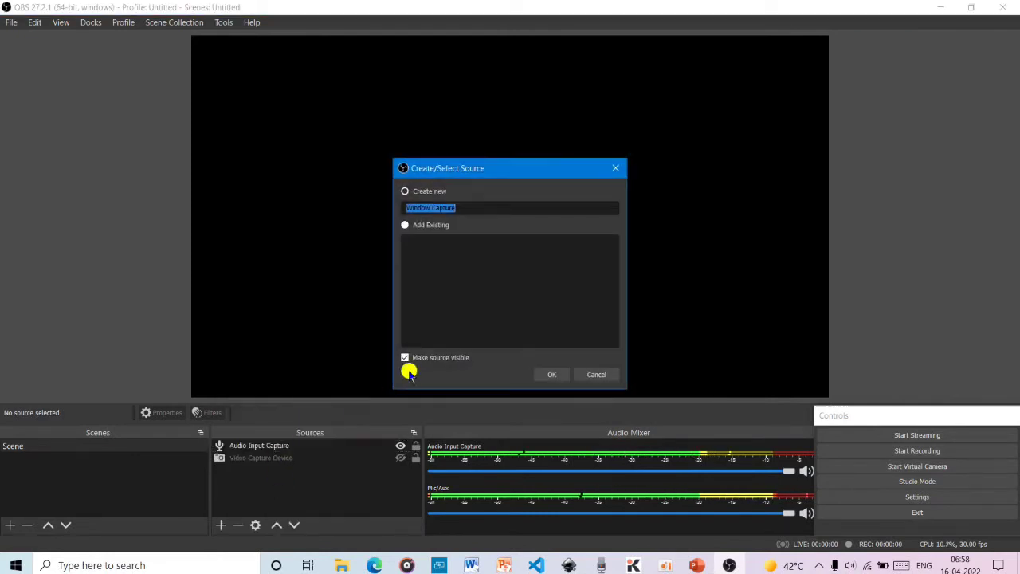
pyautogui.click(552, 375)
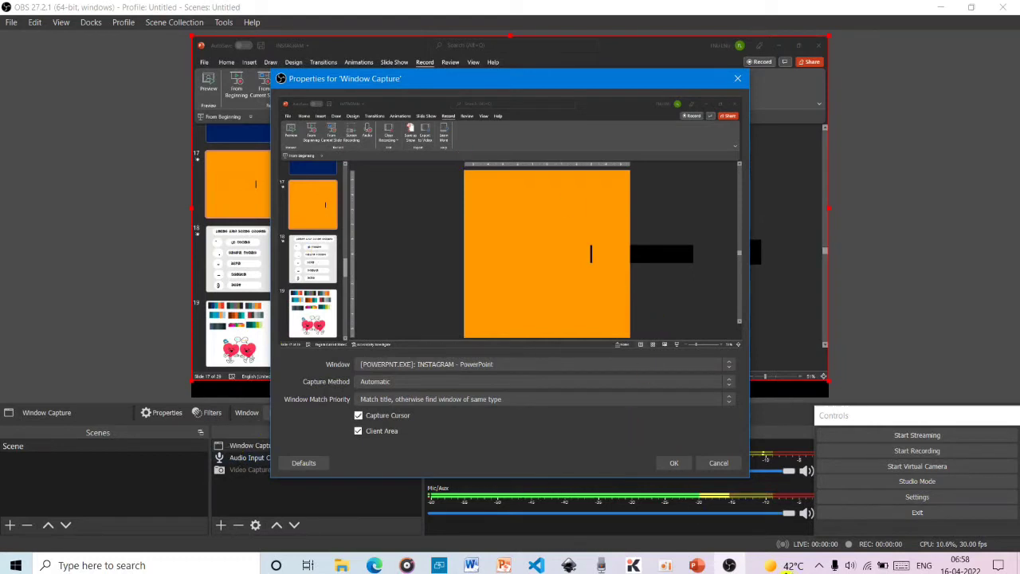
pyautogui.moveTo(695, 568)
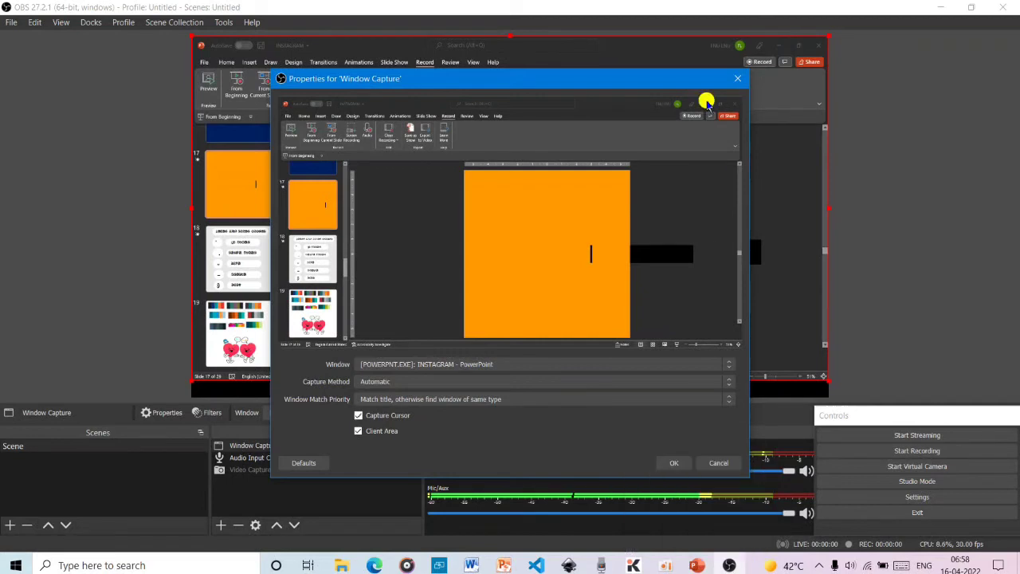
pyautogui.click(676, 462)
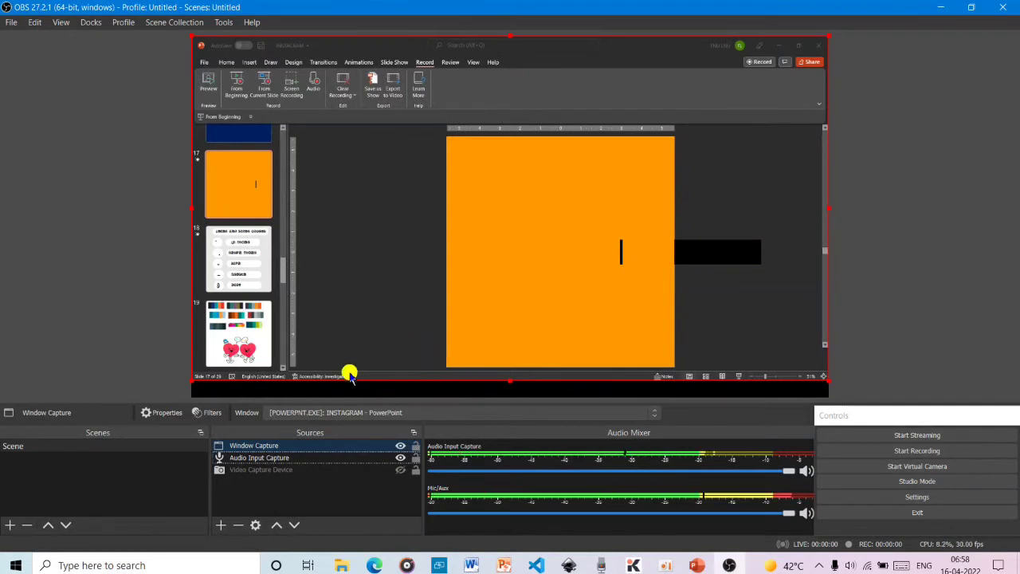
# Transform the Window Capture source with Fit to screen.
pyautogui.rightClick(339, 447)
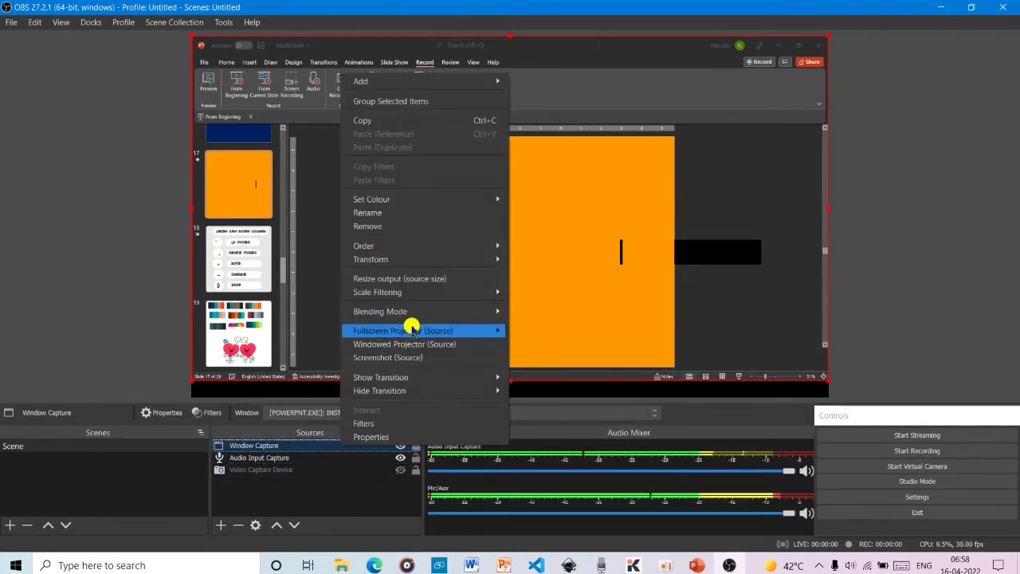
pyautogui.moveTo(448, 201)
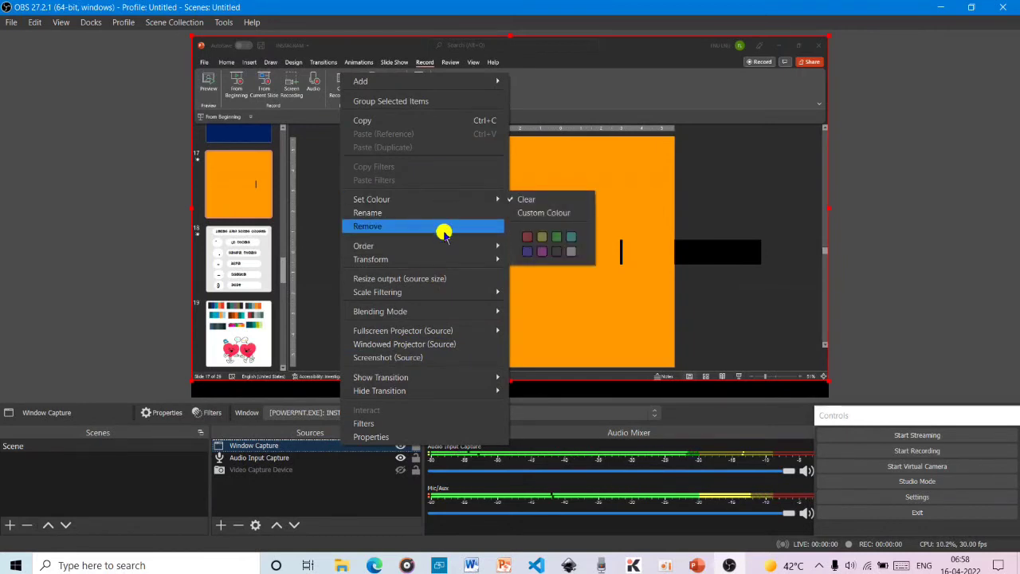
pyautogui.moveTo(437, 332)
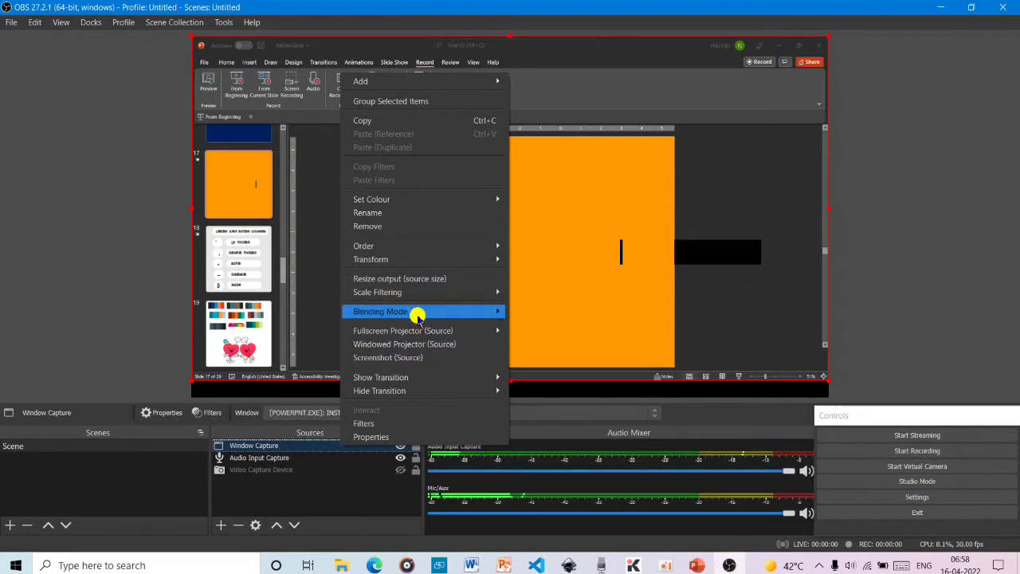
pyautogui.moveTo(410, 260)
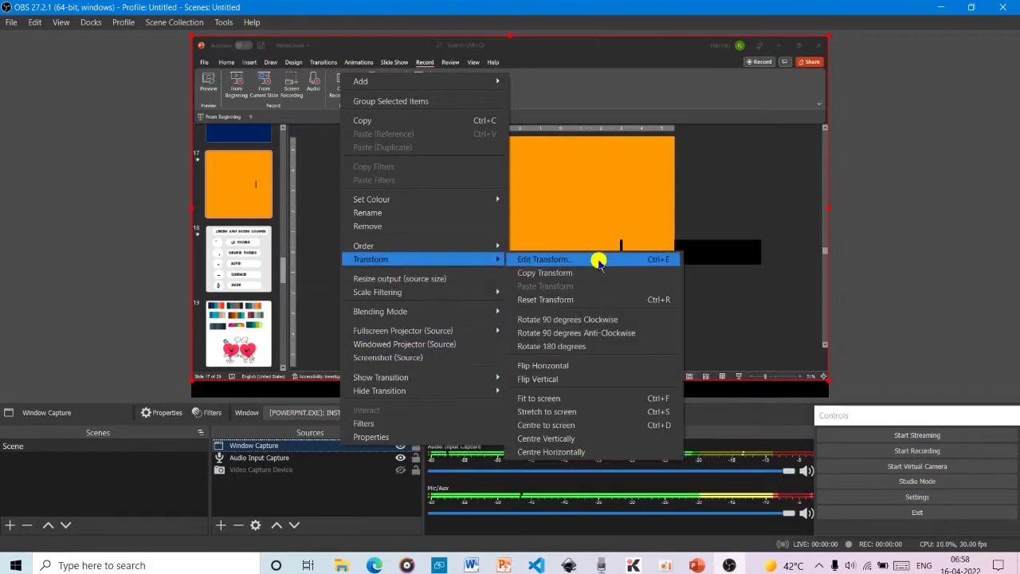
pyautogui.click(568, 397)
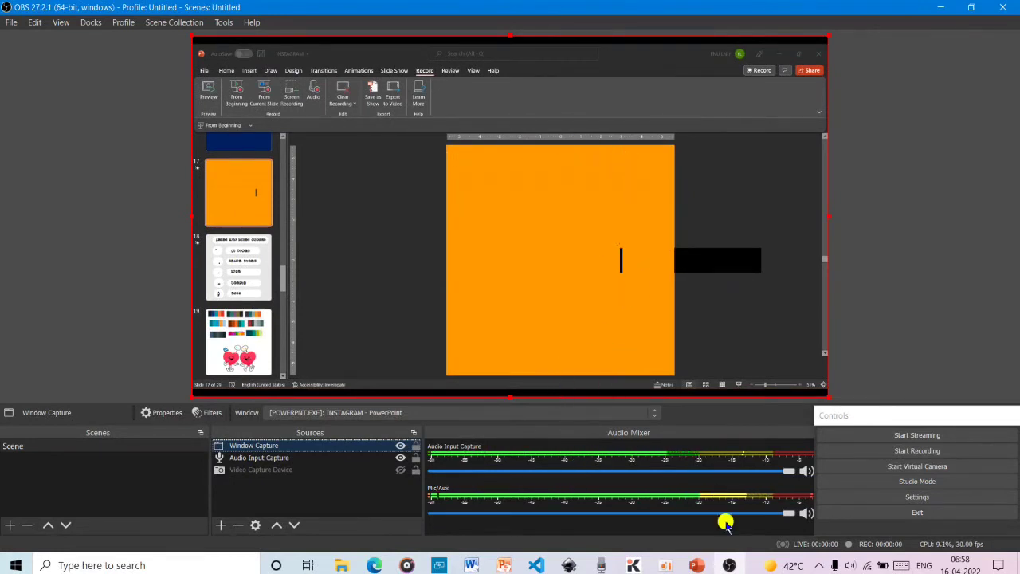
# Switch to PowerPoint, show slide 17's animation tools and Animation Pane, and minimize the window to return to OBS Studio.
pyautogui.click(696, 566)
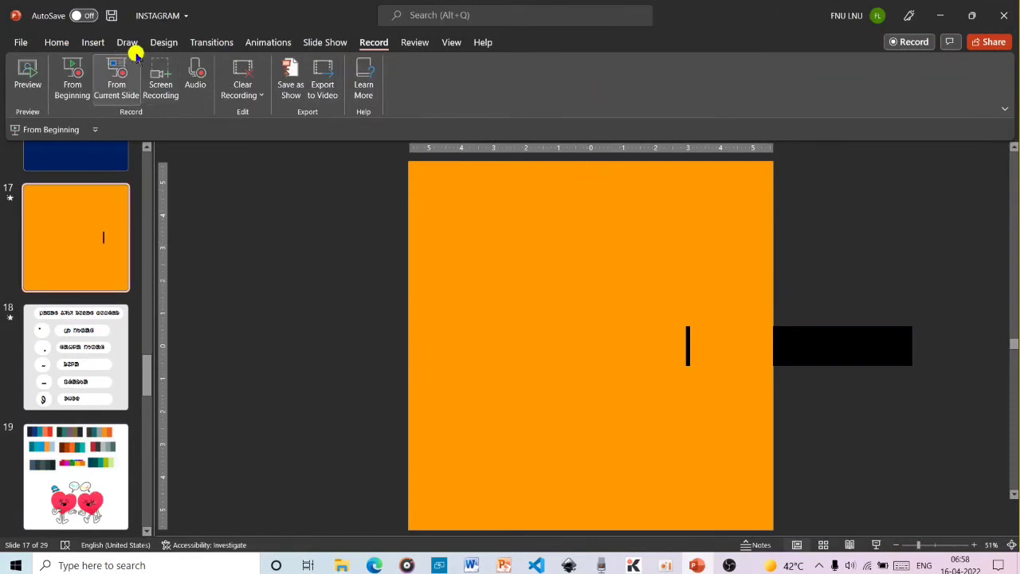
pyautogui.click(257, 41)
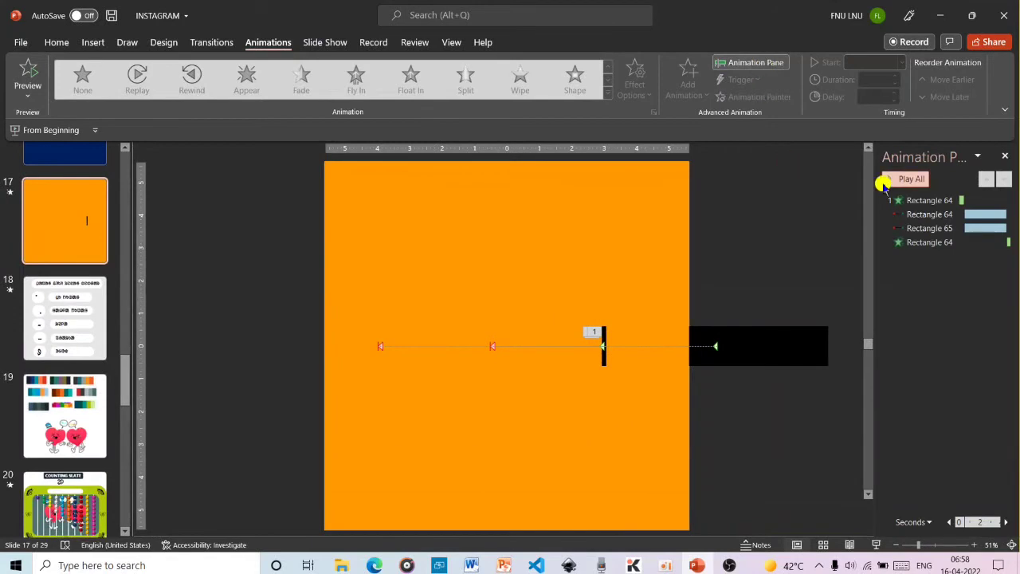
pyautogui.click(941, 15)
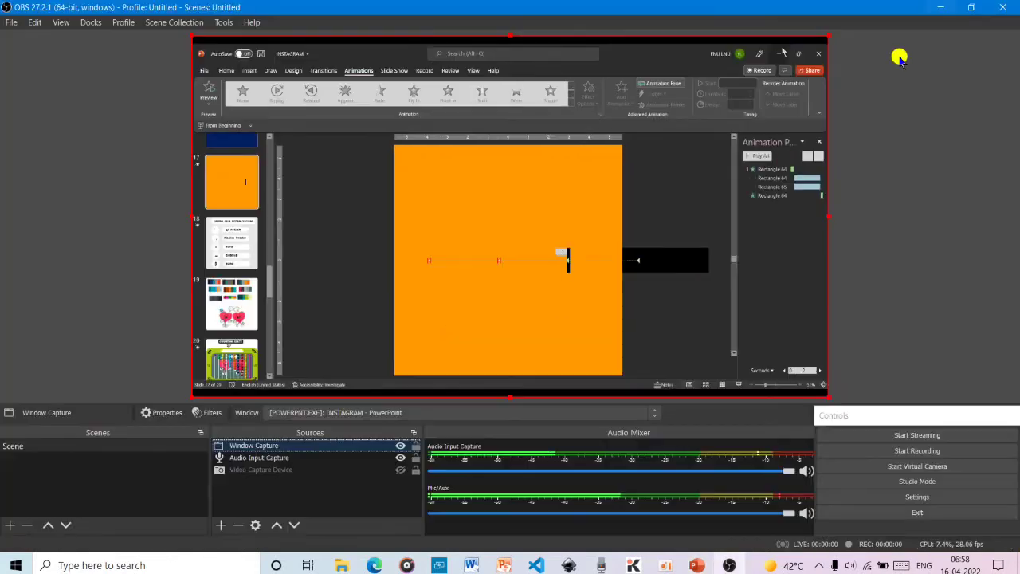
# Start recording in OBS Studio, switch to PowerPoint, and play all animations on slide 17.
pyautogui.click(901, 452)
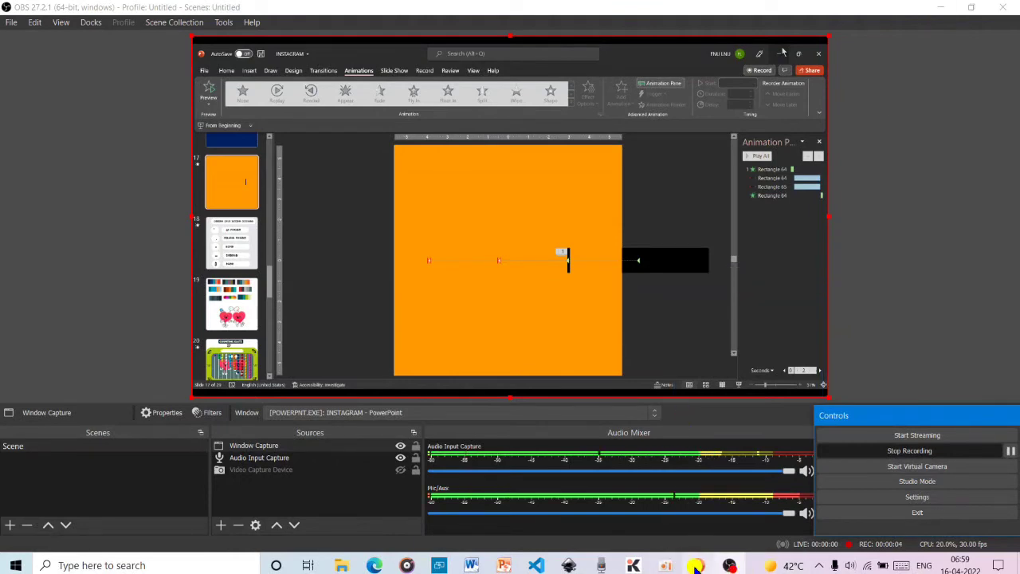
pyautogui.click(695, 566)
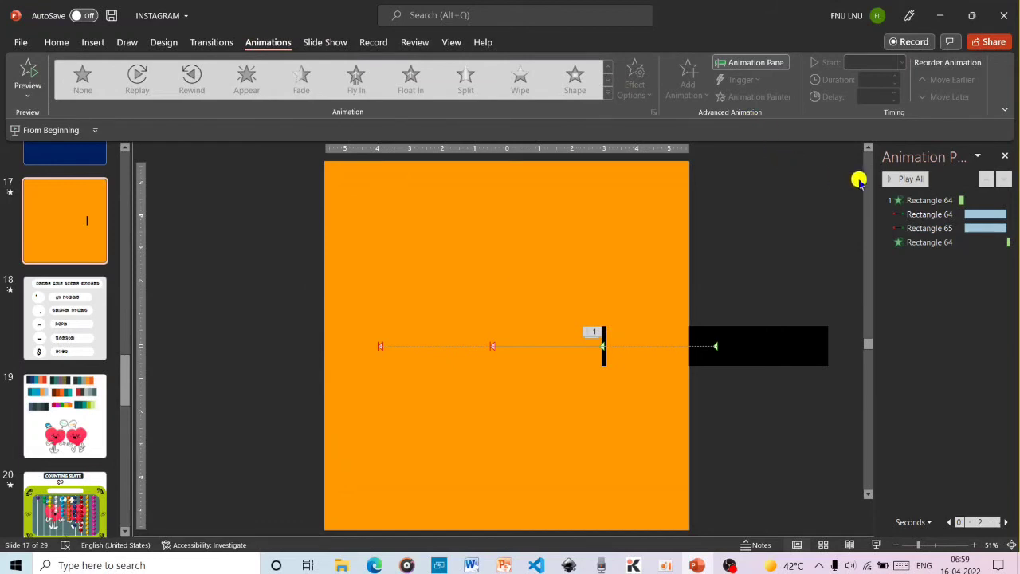
pyautogui.click(887, 179)
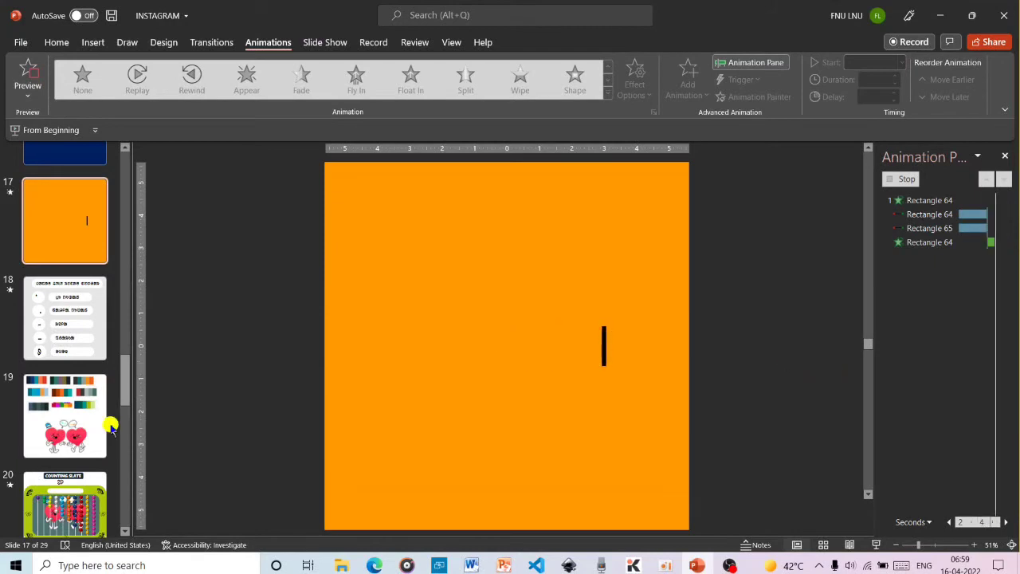
# Select slide 29 in the presentation and play all of its animations.
pyautogui.scroll(-6, 90, 385)
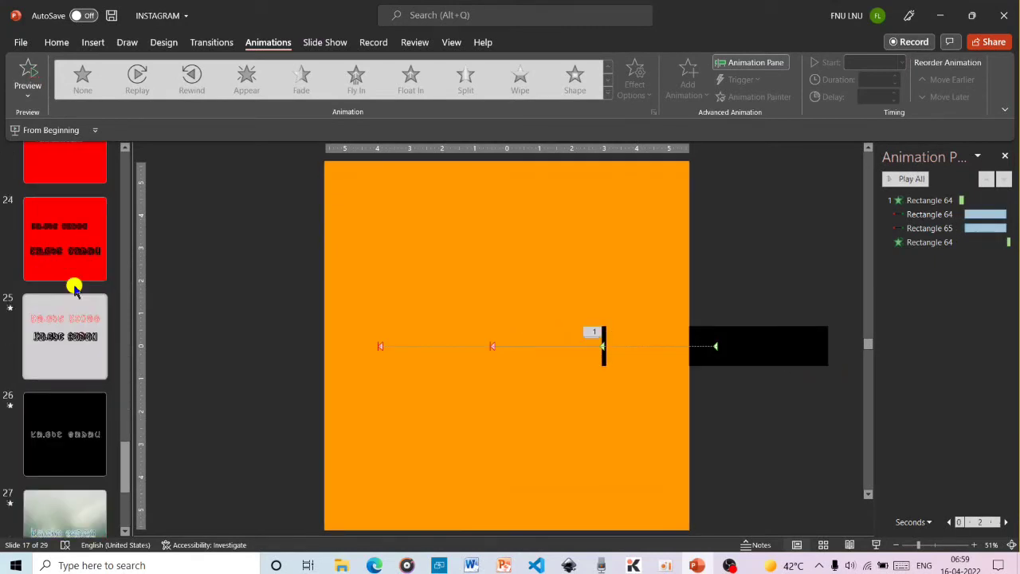
pyautogui.scroll(-3, 72, 287)
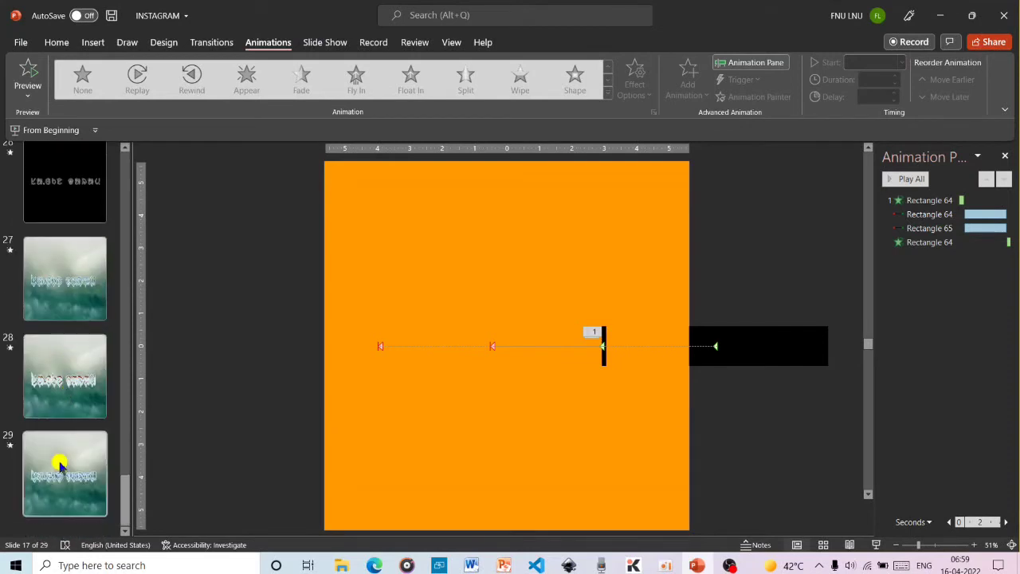
pyautogui.click(57, 462)
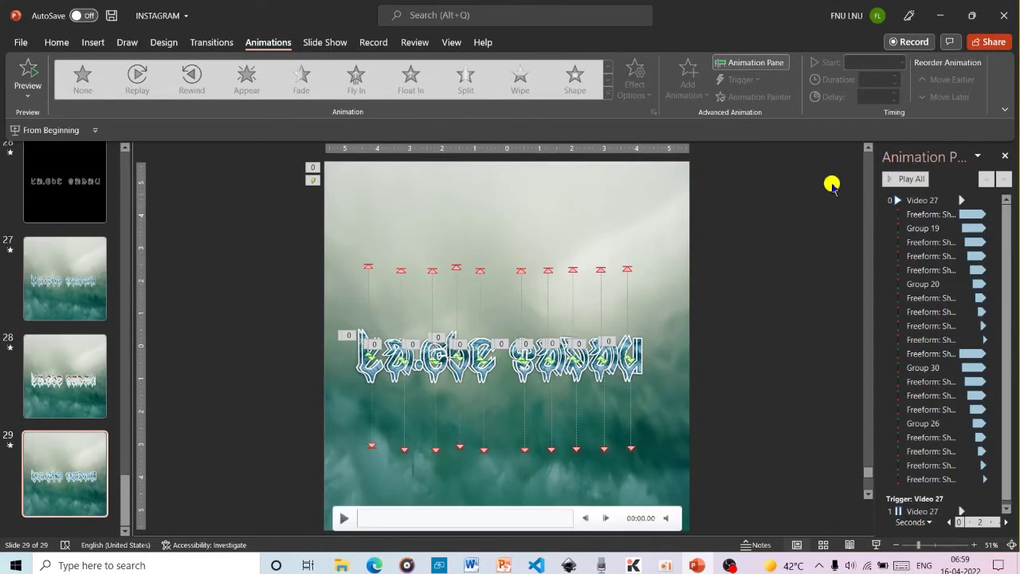
pyautogui.click(888, 181)
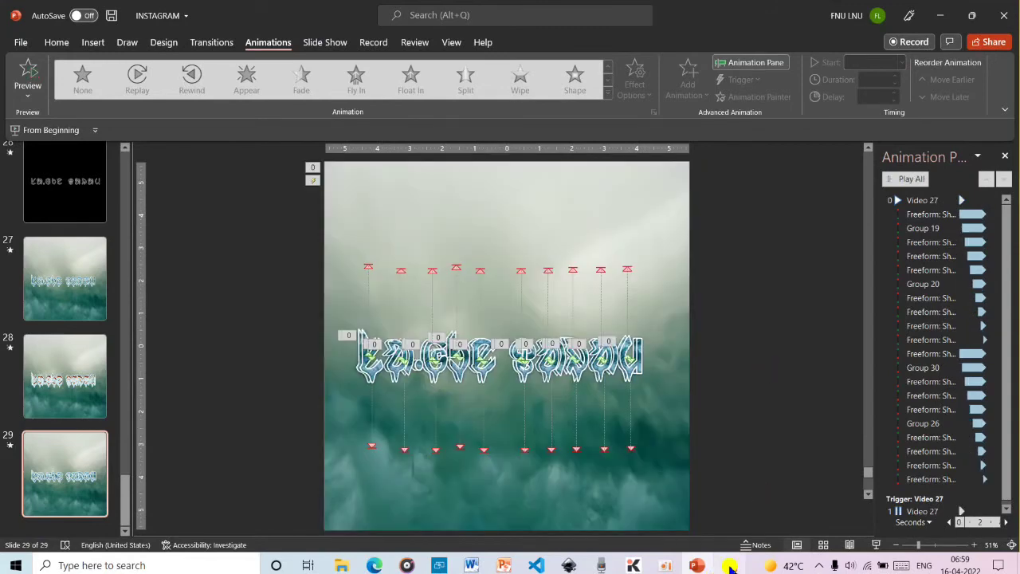
# Return to OBS Studio and stop the recording.
pyautogui.moveTo(730, 568)
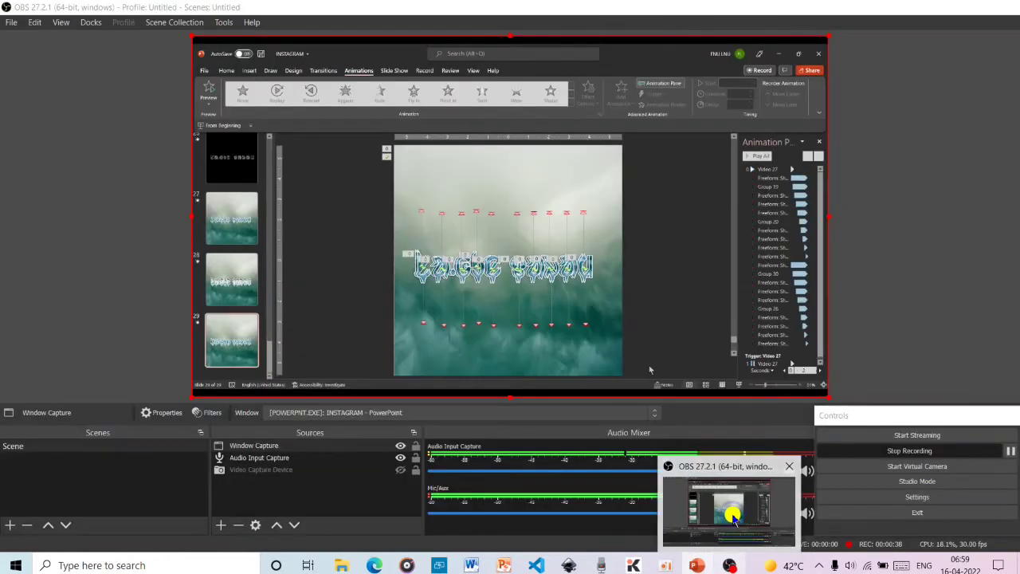
pyautogui.click(795, 460)
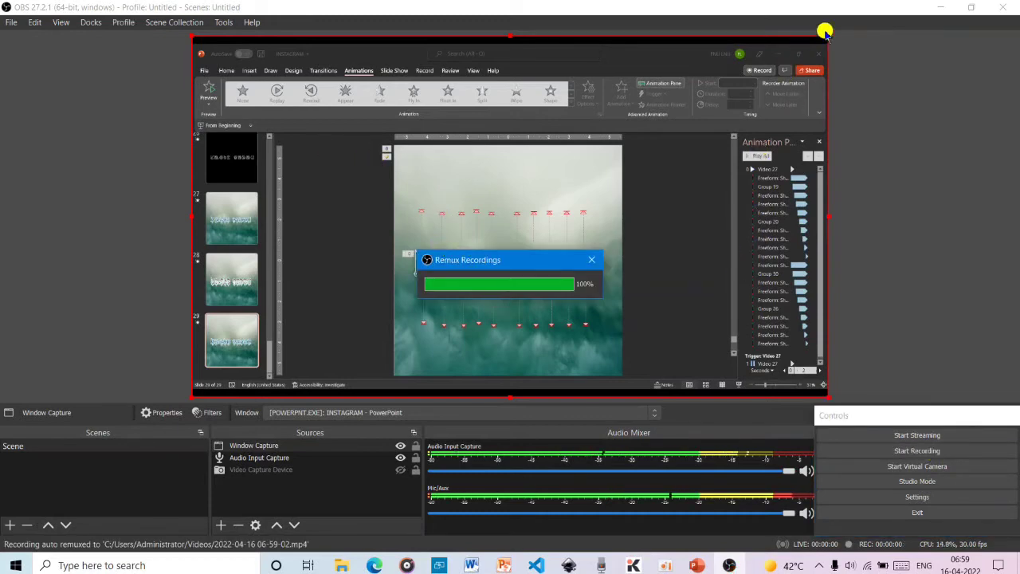
pyautogui.click(558, 139)
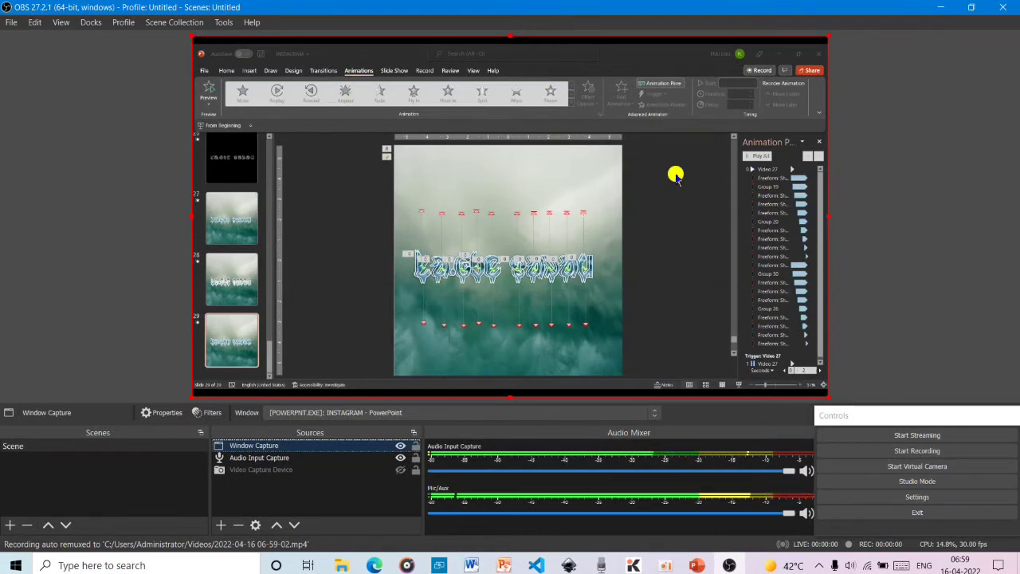
# Show the OBS Studio recordings in their Videos folder.
pyautogui.click(12, 22)
pyautogui.moveTo(35, 23)
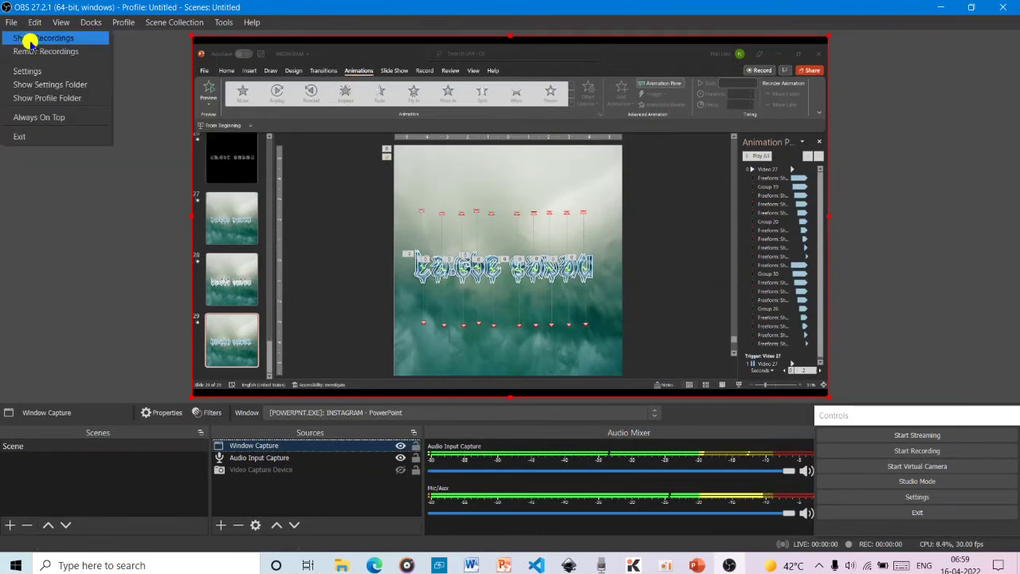
pyautogui.click(42, 39)
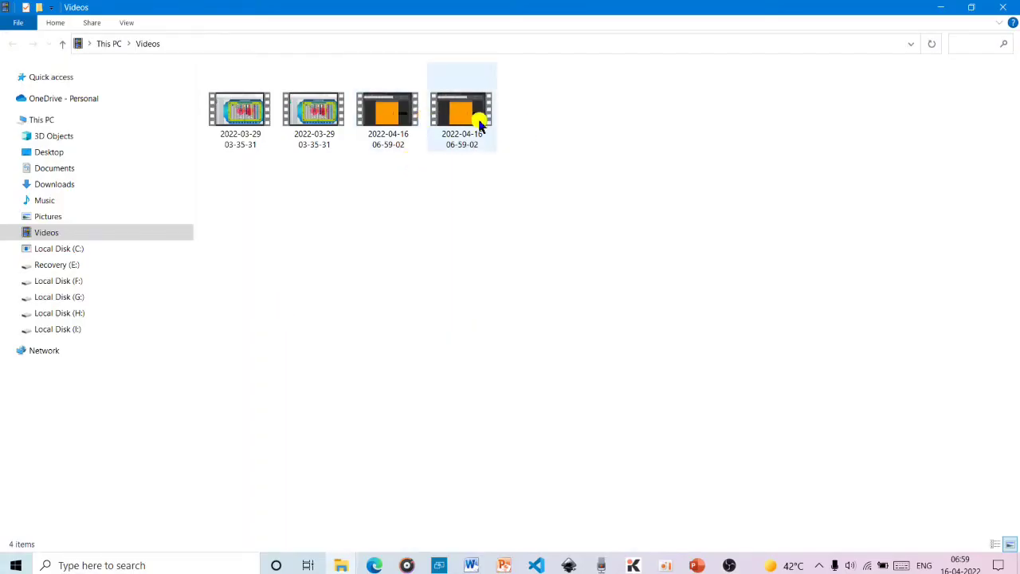
pyautogui.click(470, 121)
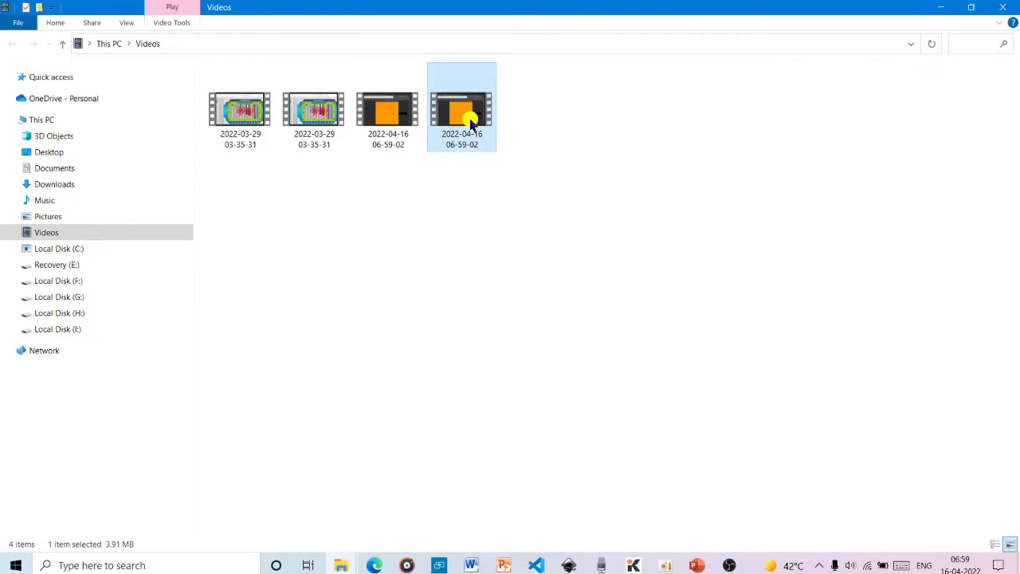
pyautogui.doubleClick(470, 121)
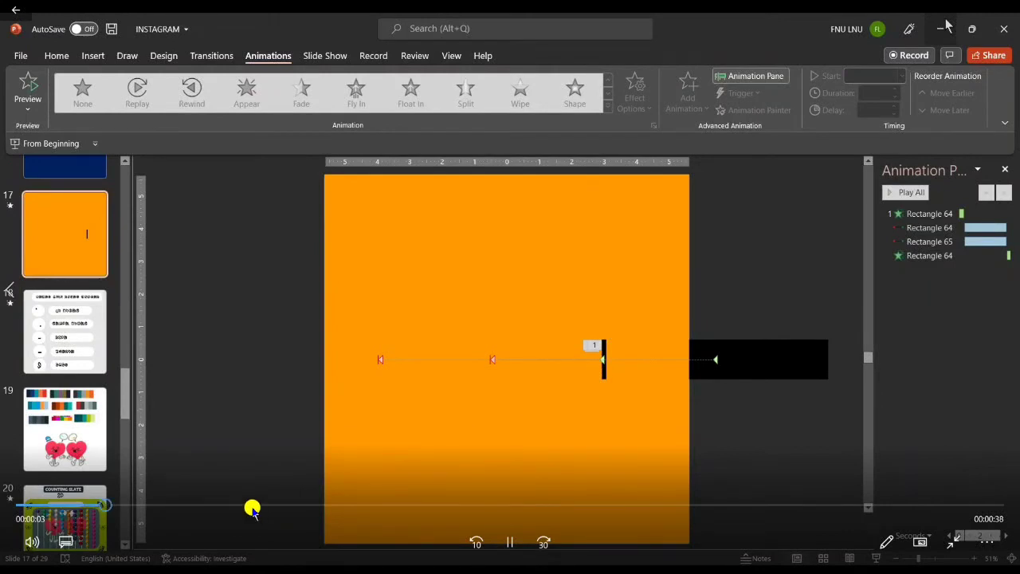
pyautogui.click(285, 506)
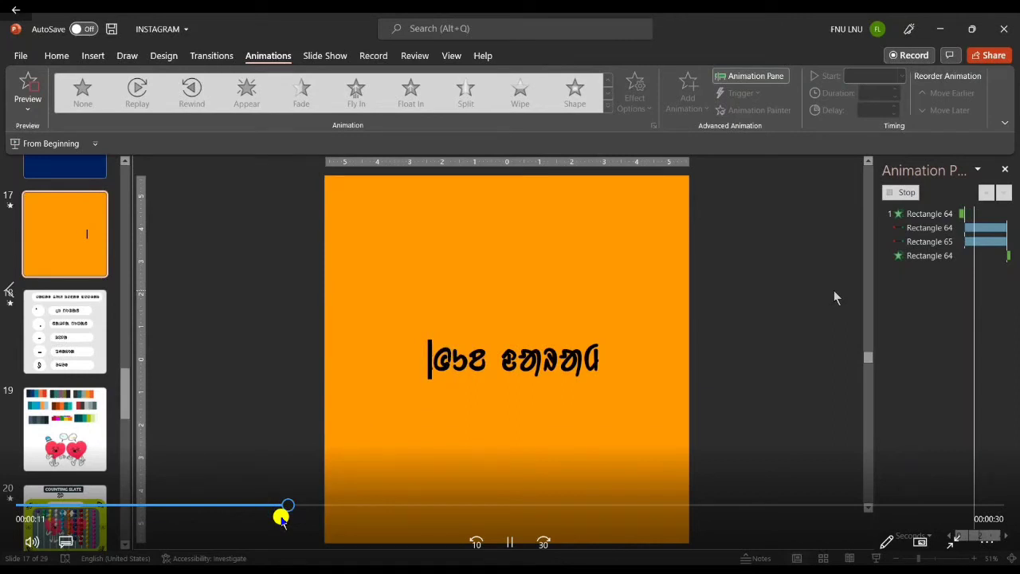
pyautogui.click(518, 504)
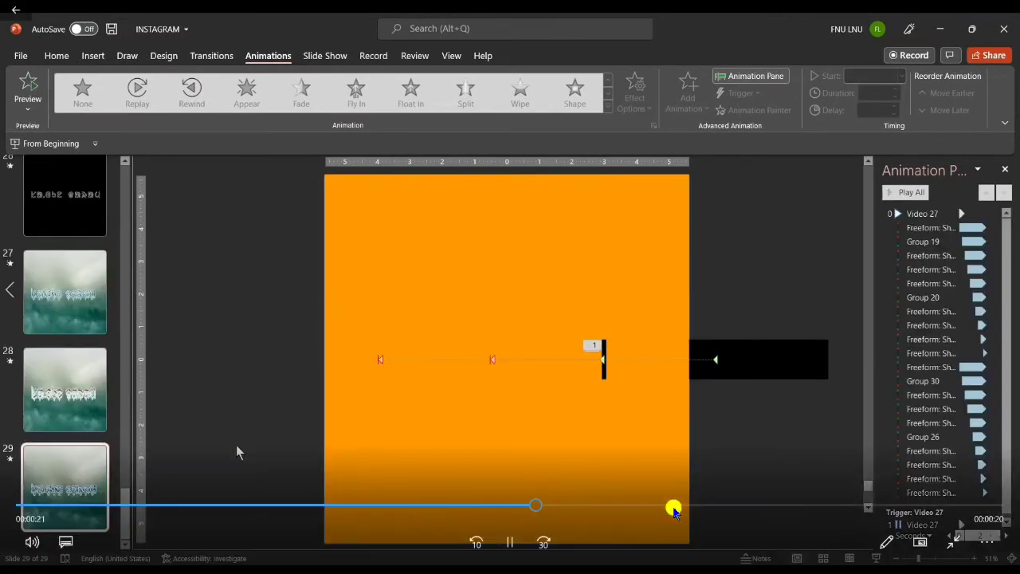
pyautogui.click(622, 514)
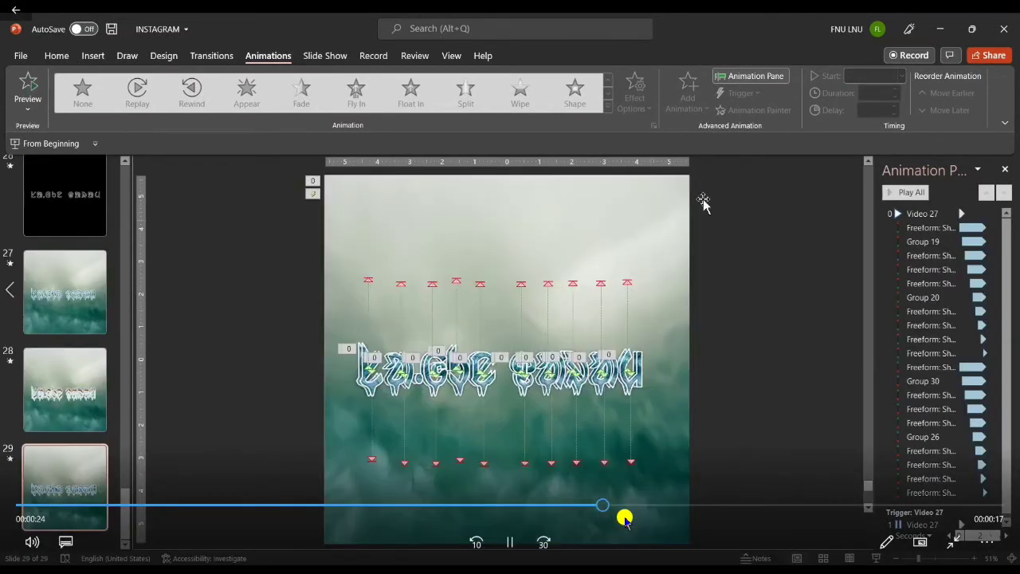
pyautogui.click(892, 194)
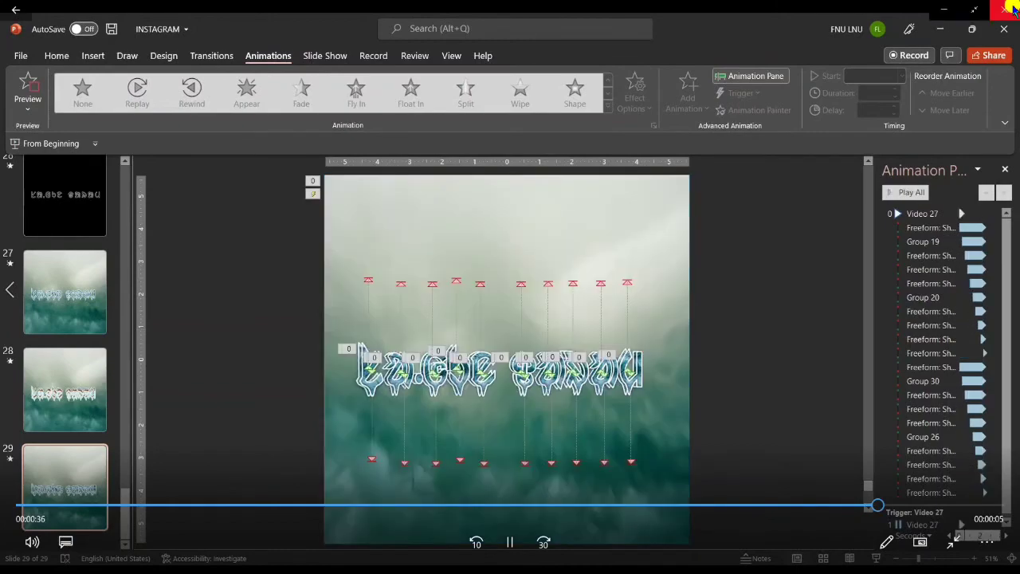
pyautogui.click(1006, 8)
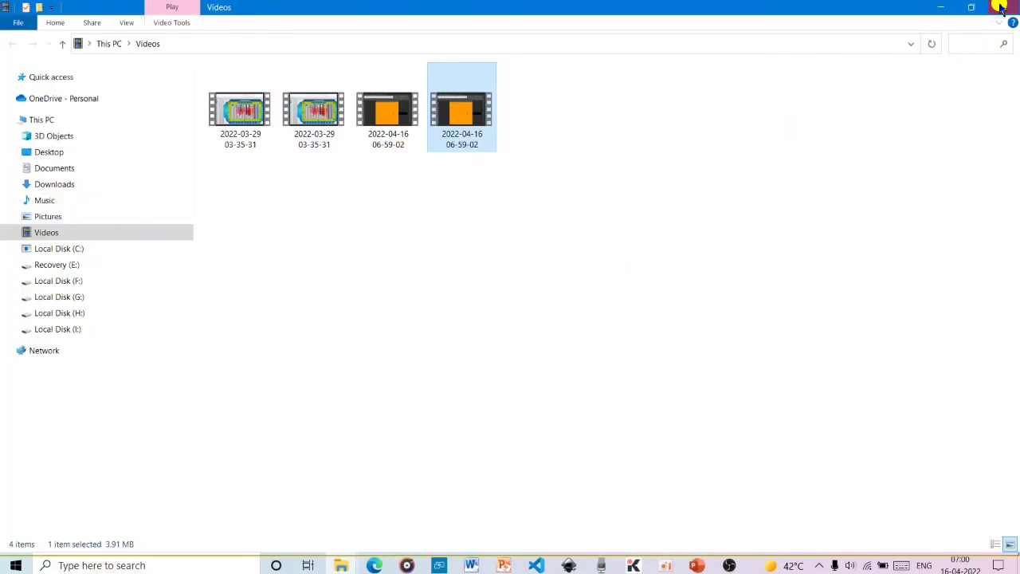
pyautogui.click(1001, 8)
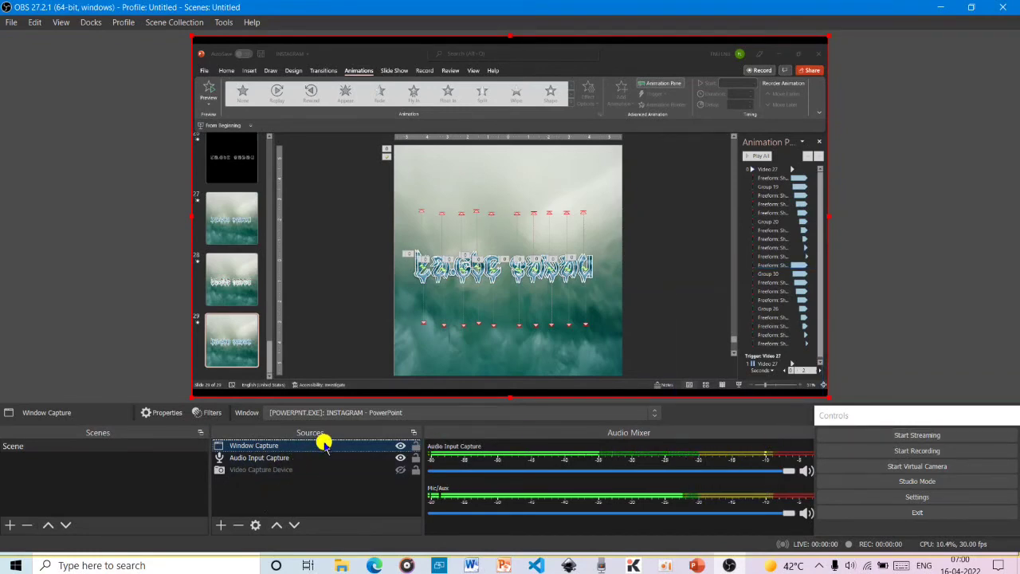
# Remove the hidden Video Capture Device source from the OBS Studio scene.
pyautogui.rightClick(291, 470)
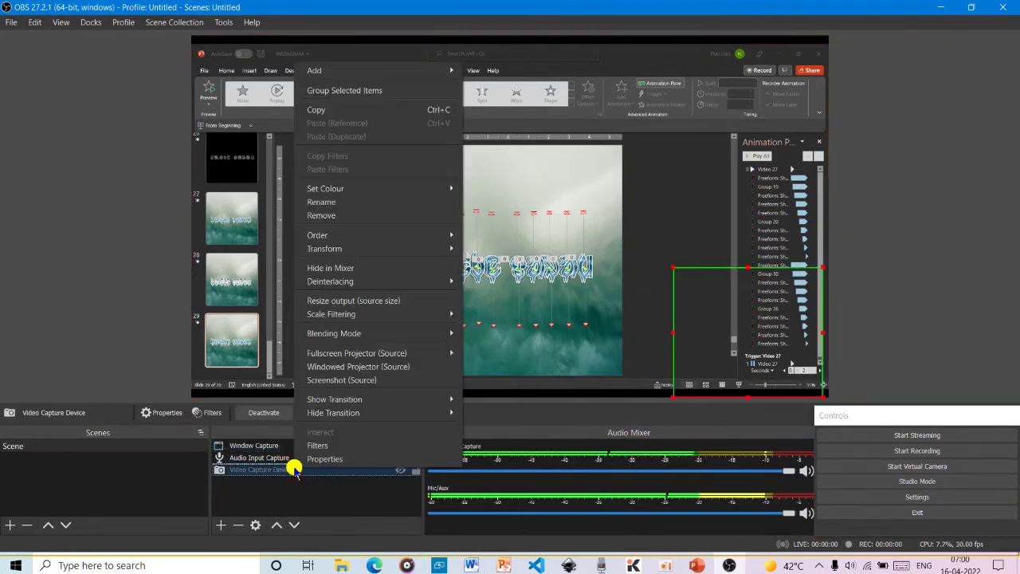
pyautogui.click(368, 216)
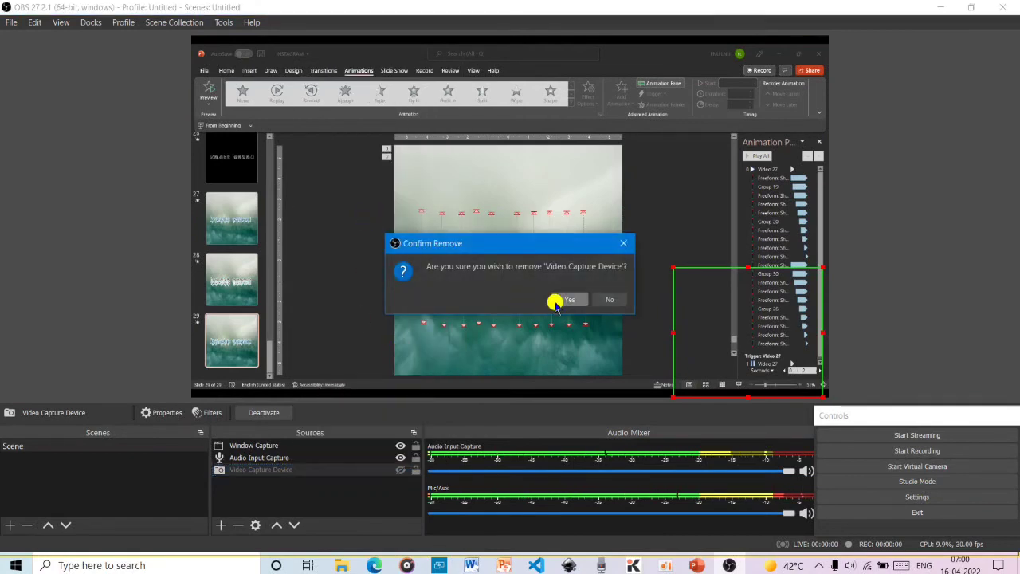
pyautogui.click(562, 298)
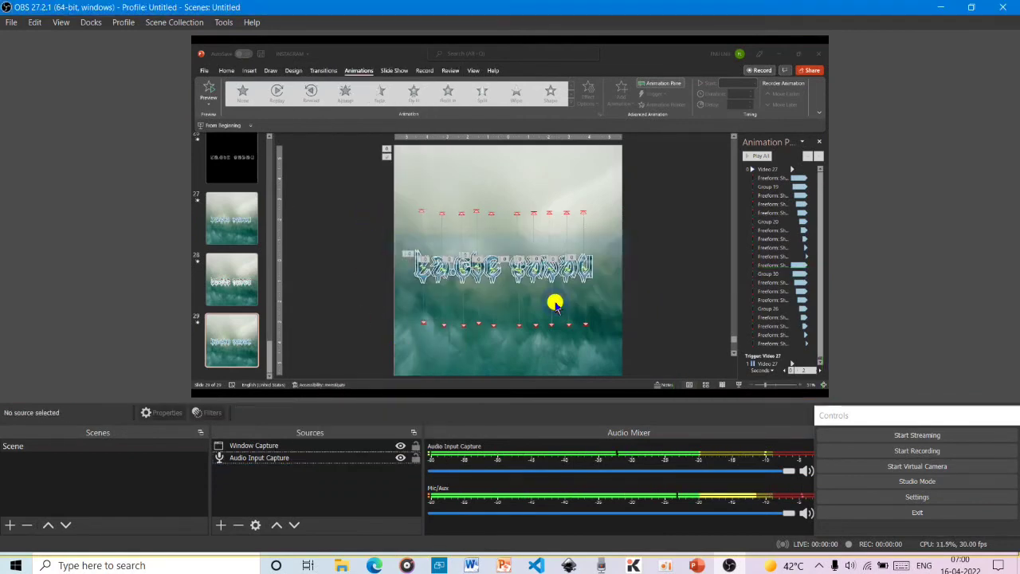
# Add a visible Video Capture Device source using the USB2.0 VGA UVC WebCam, shrink its picture, and place it in the canvas's lower-right corner.
pyautogui.click(224, 524)
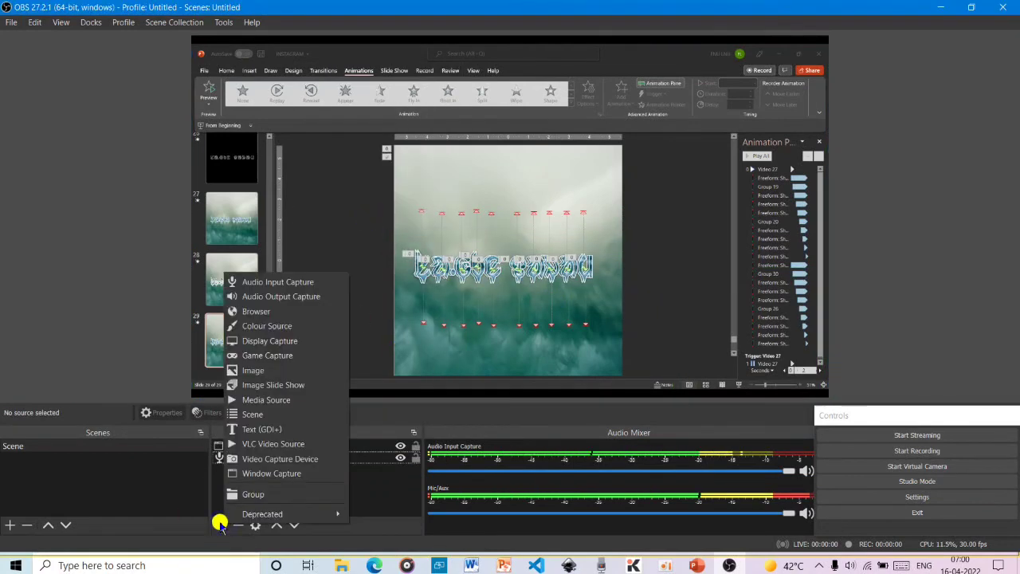
pyautogui.click(285, 459)
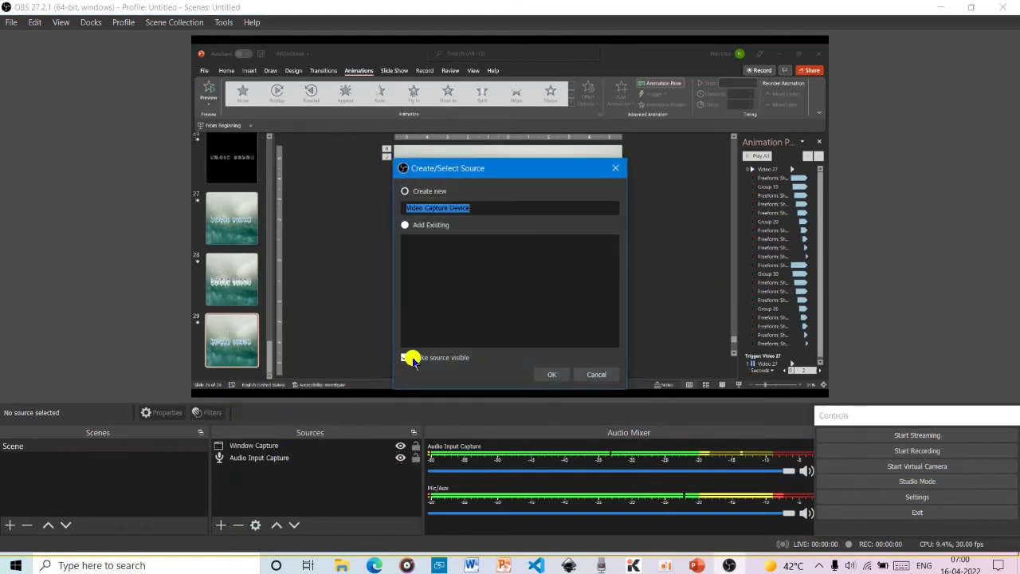
pyautogui.click(551, 375)
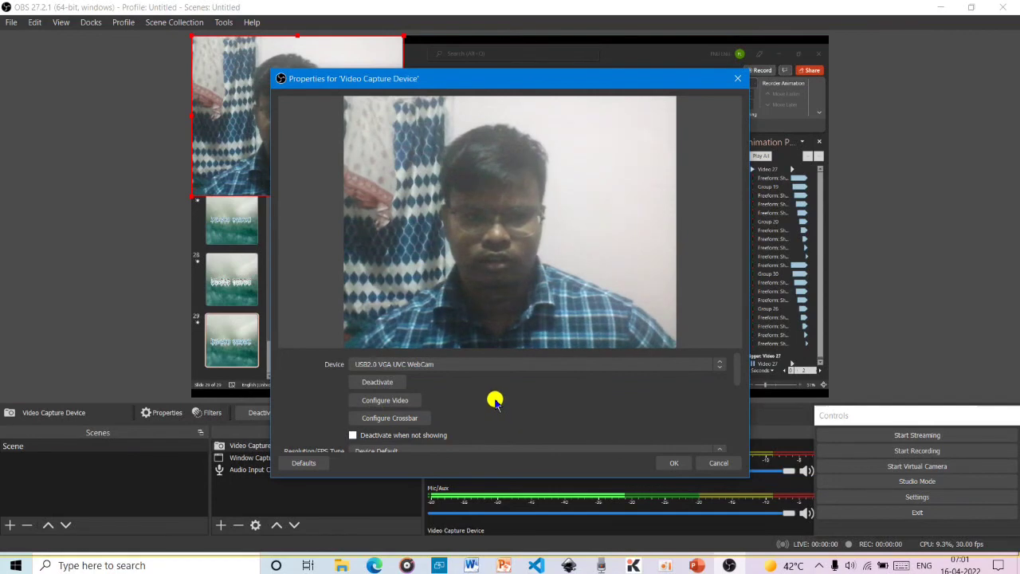
pyautogui.click(675, 463)
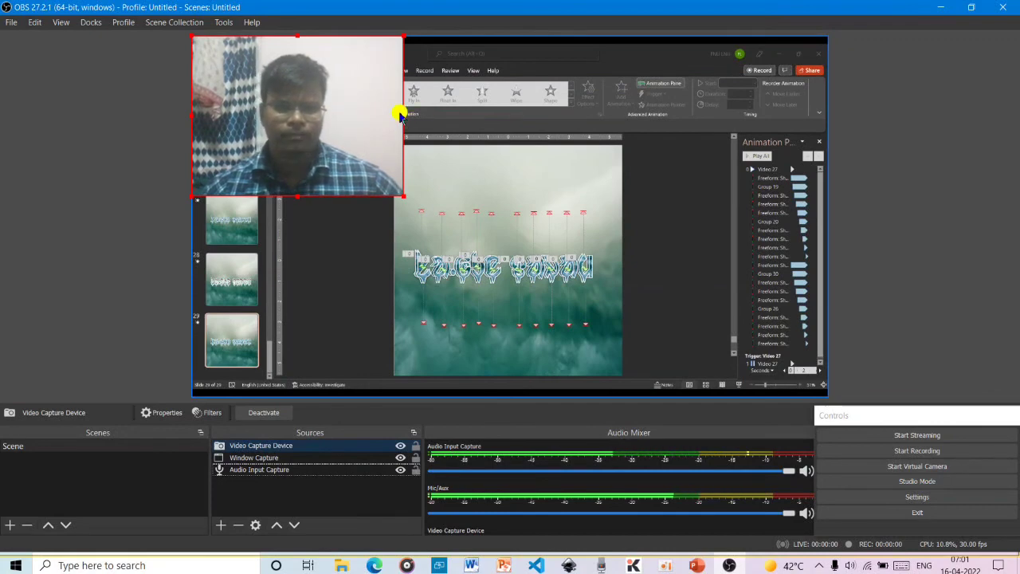
pyautogui.moveTo(401, 115); pyautogui.dragTo(380, 116)
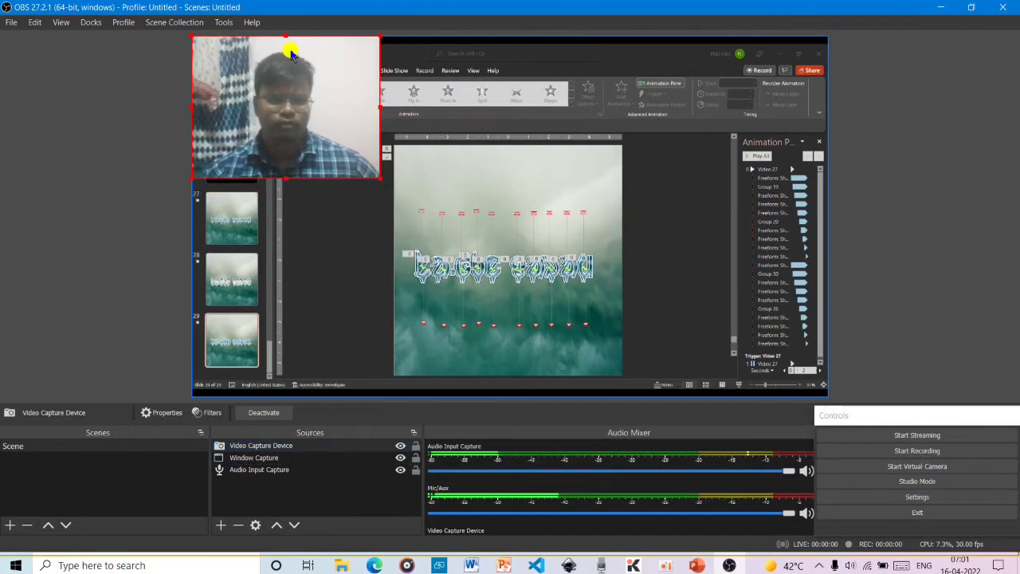
pyautogui.moveTo(311, 54); pyautogui.dragTo(758, 272)
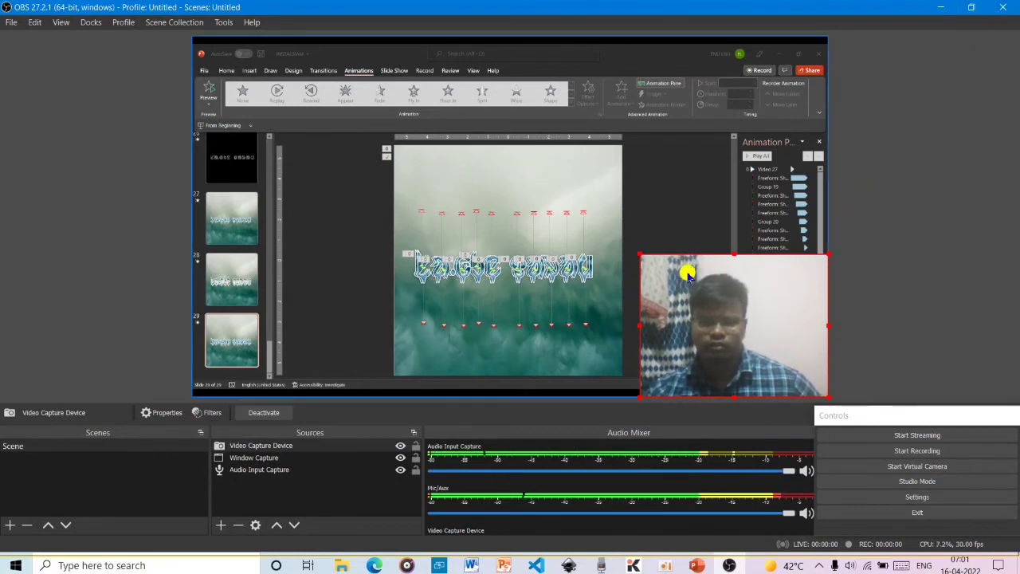
# Remove the webcam's Video Capture Device source from the scene.
pyautogui.click(295, 447)
pyautogui.rightClick(295, 447)
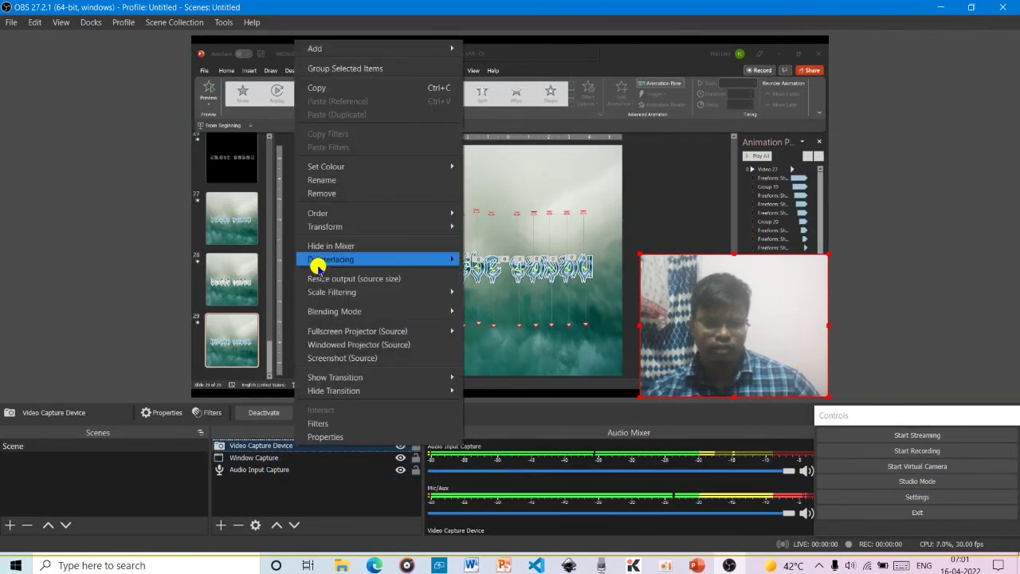
pyautogui.click(345, 193)
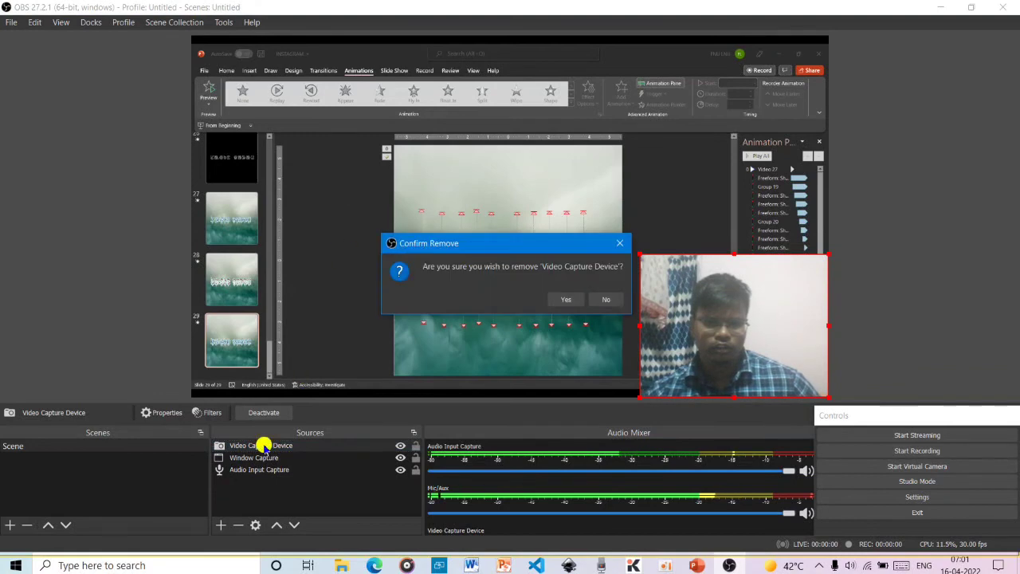
pyautogui.click(220, 525)
pyautogui.click(462, 237)
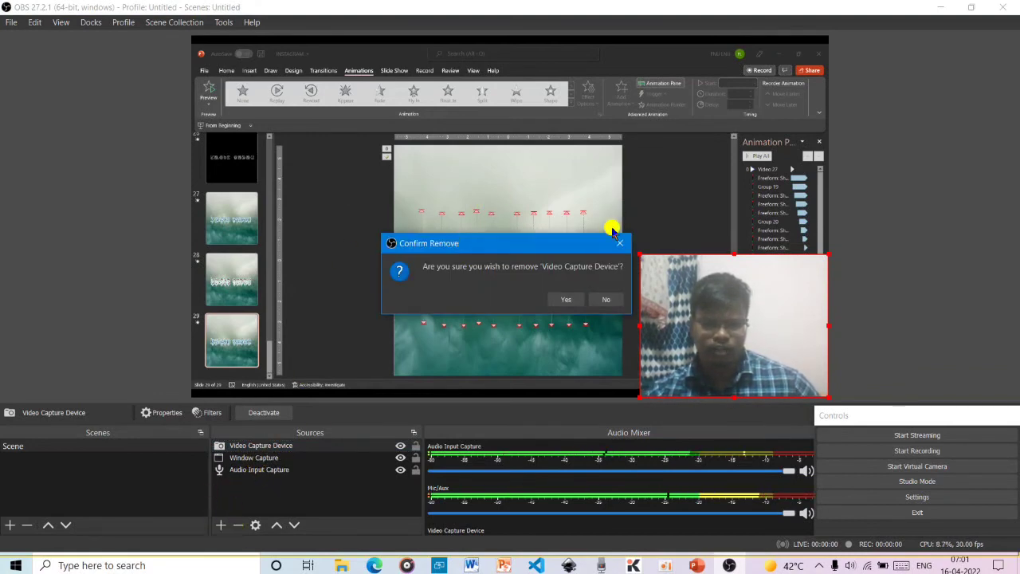
pyautogui.click(567, 300)
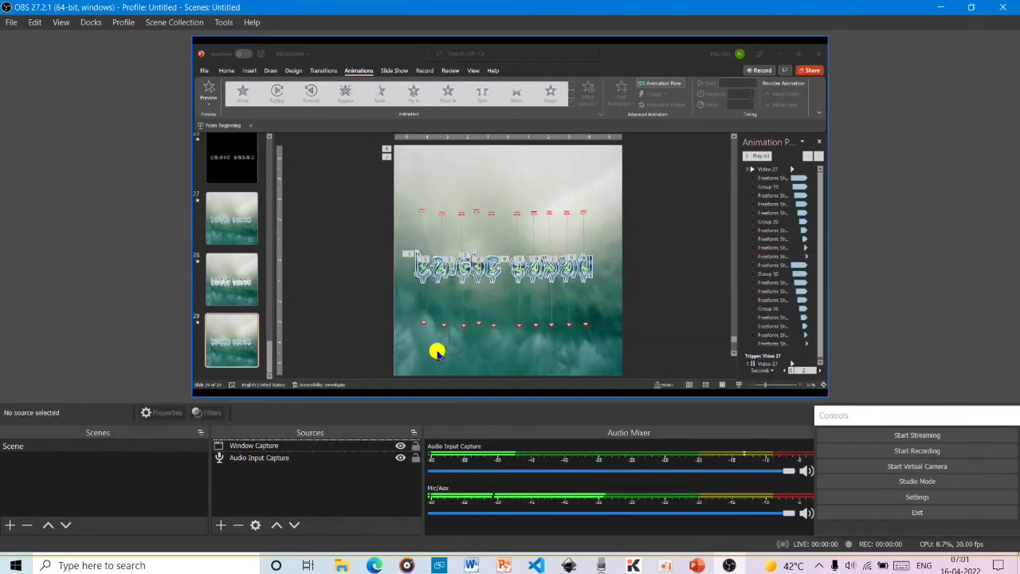
pyautogui.click(220, 525)
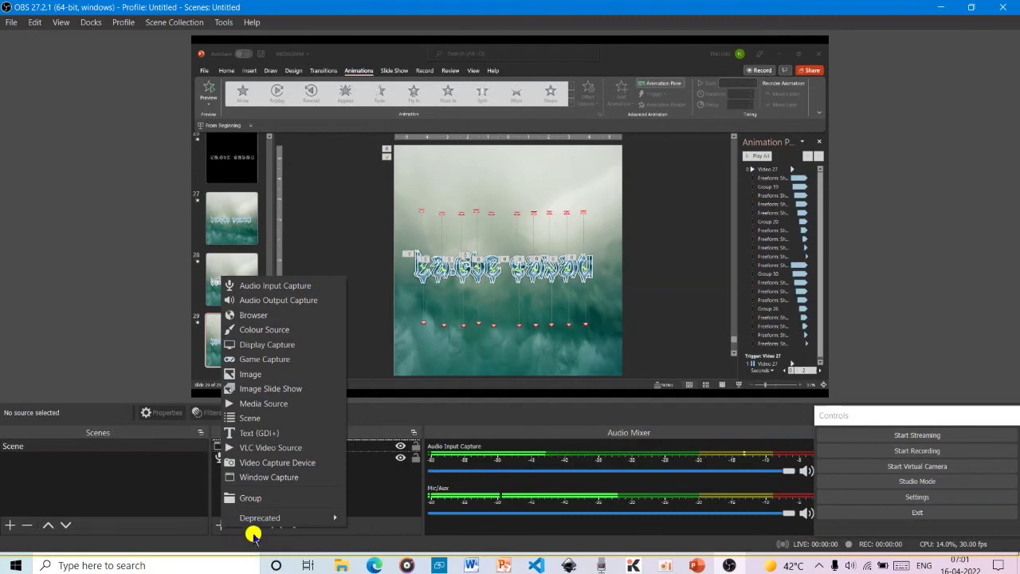
pyautogui.click(880, 252)
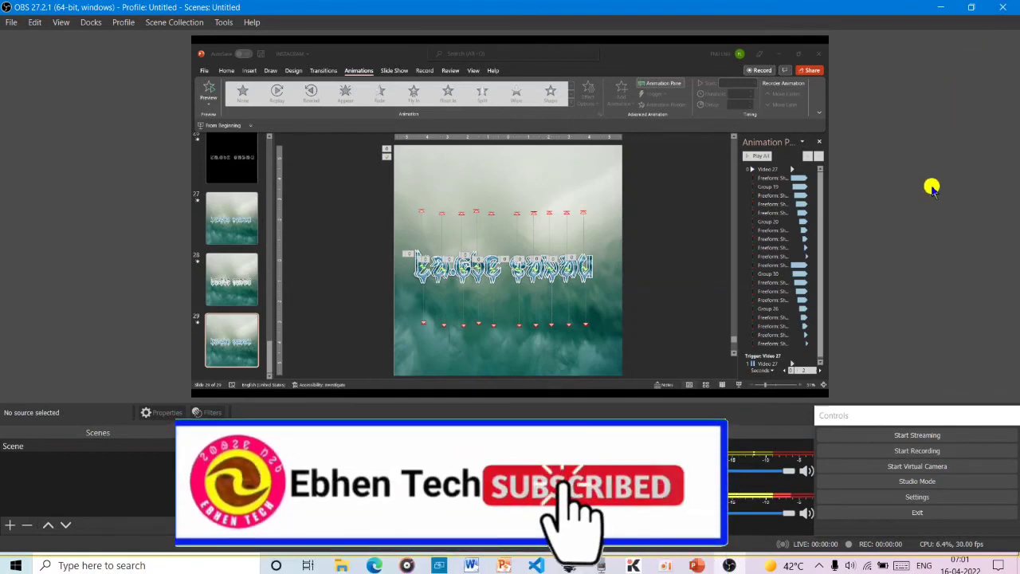
# Close OBS Studio, and close PowerPoint without saving the changes to INSTAGRAM.pptx.
pyautogui.click(1009, 7)
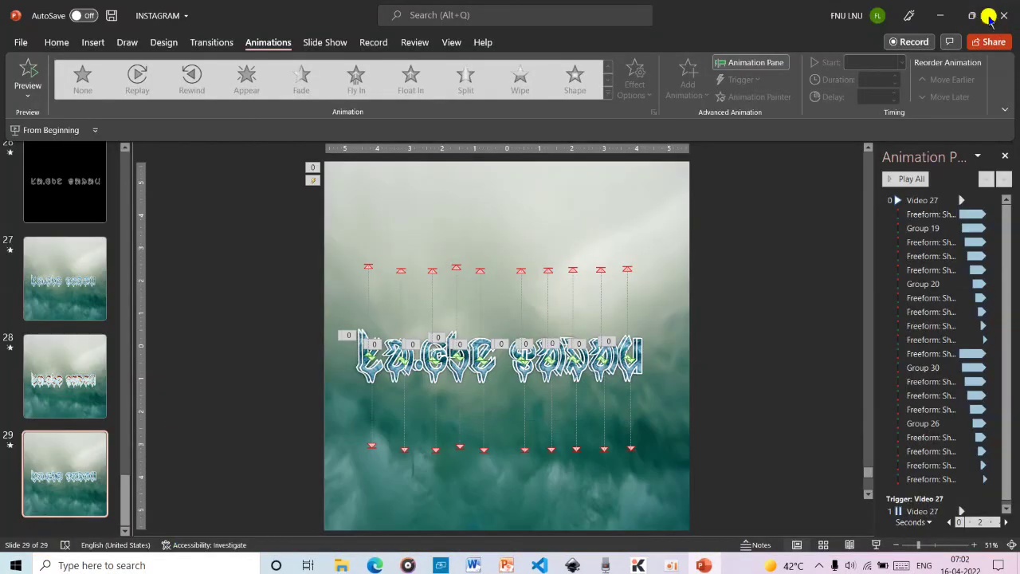
pyautogui.click(1001, 16)
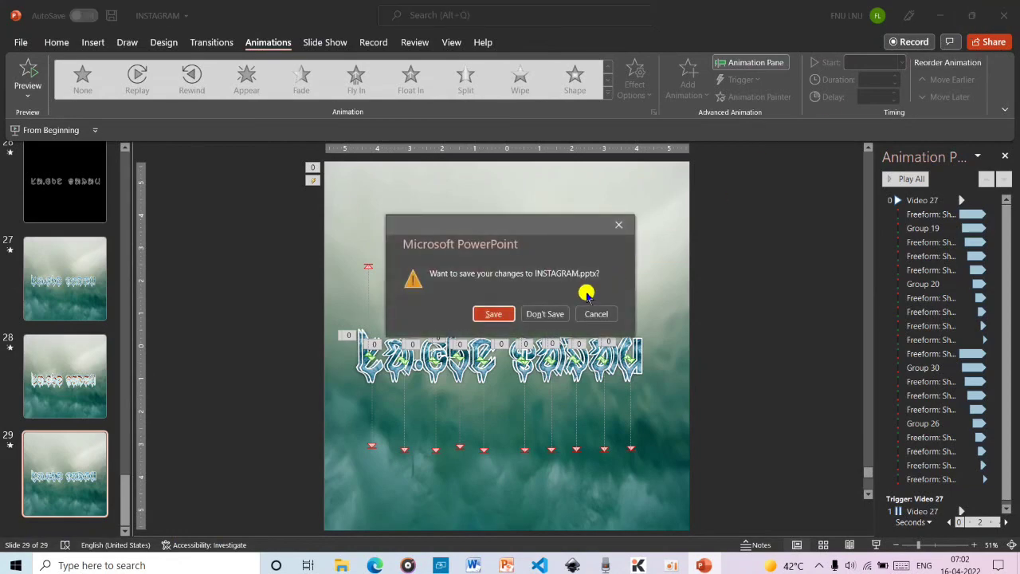
pyautogui.click(553, 318)
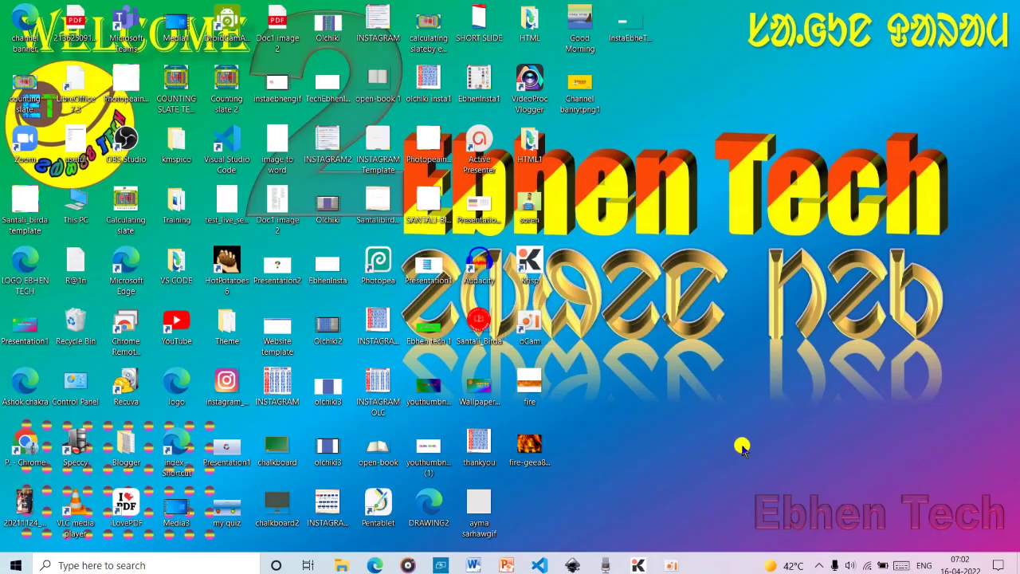
# Switch to the running oCam recorder window.
pyautogui.moveTo(671, 566)
pyautogui.click(673, 532)
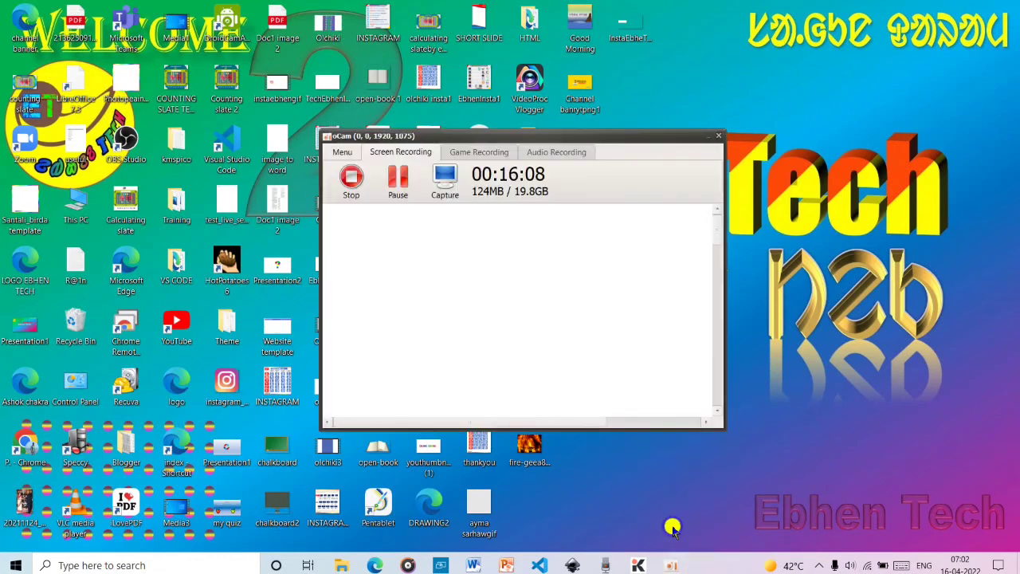